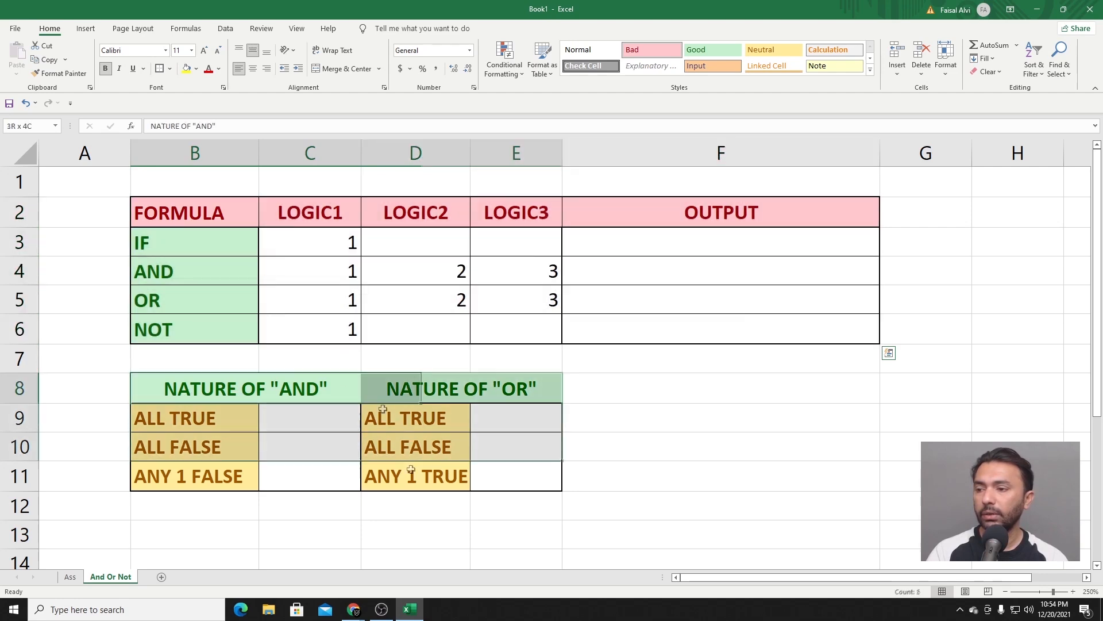
pyautogui.click(196, 217)
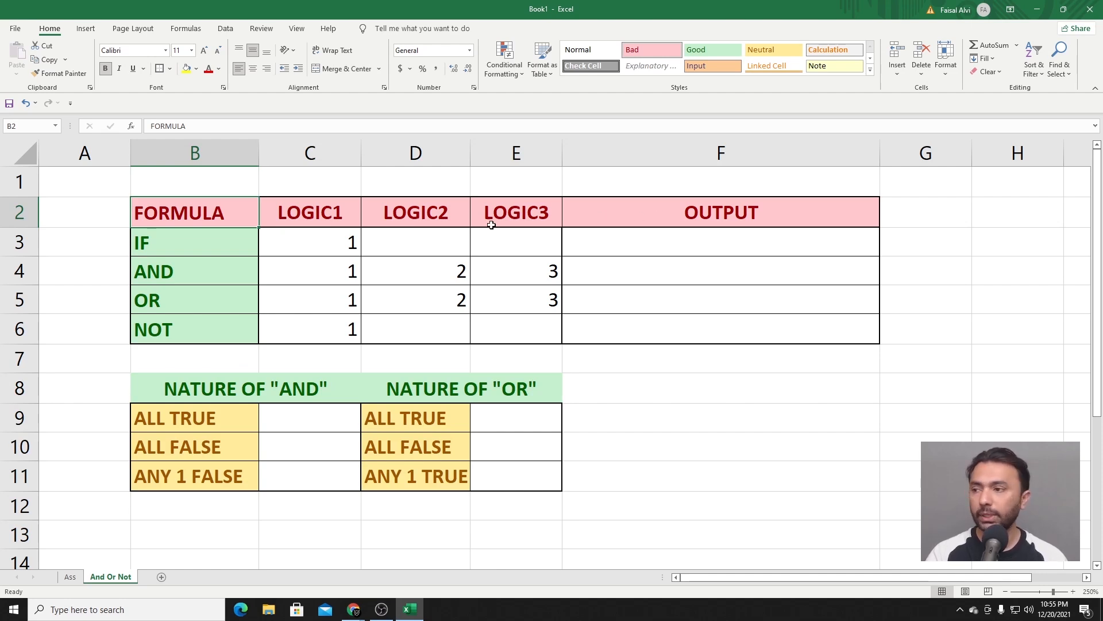
pyautogui.click(181, 245)
pyautogui.click(179, 268)
pyautogui.click(175, 301)
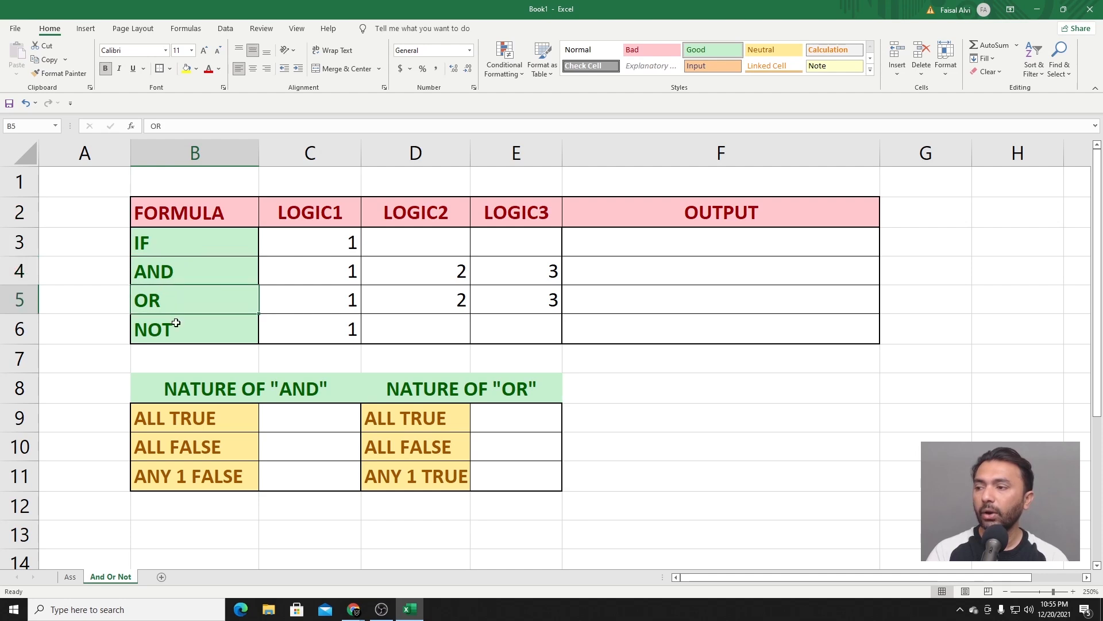
pyautogui.click(175, 326)
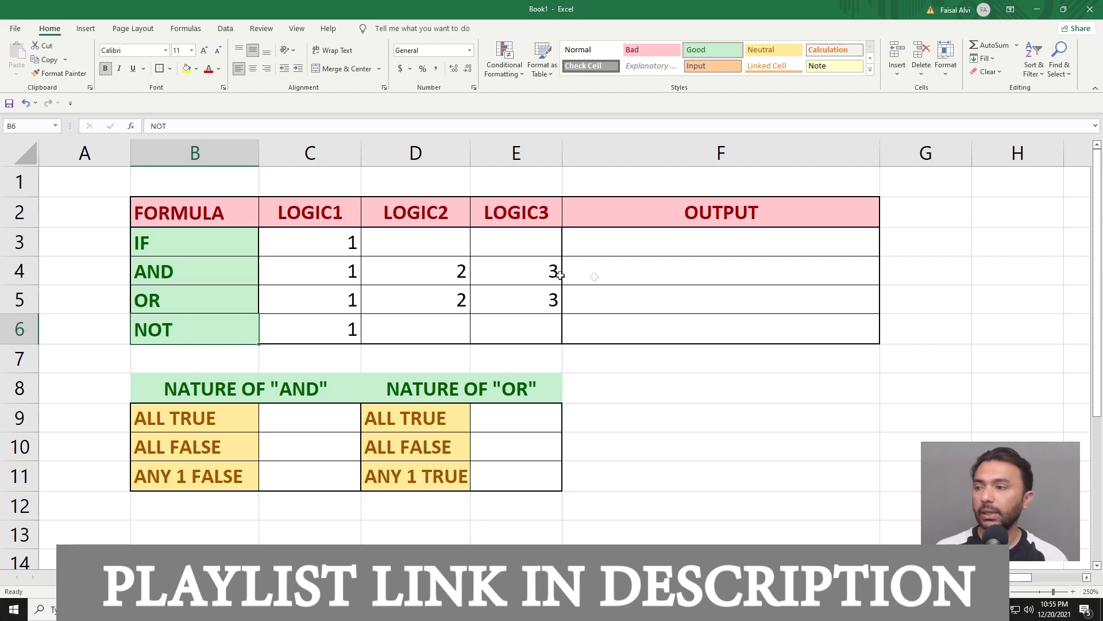
# Step: Enter the formula =IF(C3=1,"OK","NOT OK") in the IF row's OUTPUT cell F3
pyautogui.click(682, 245)
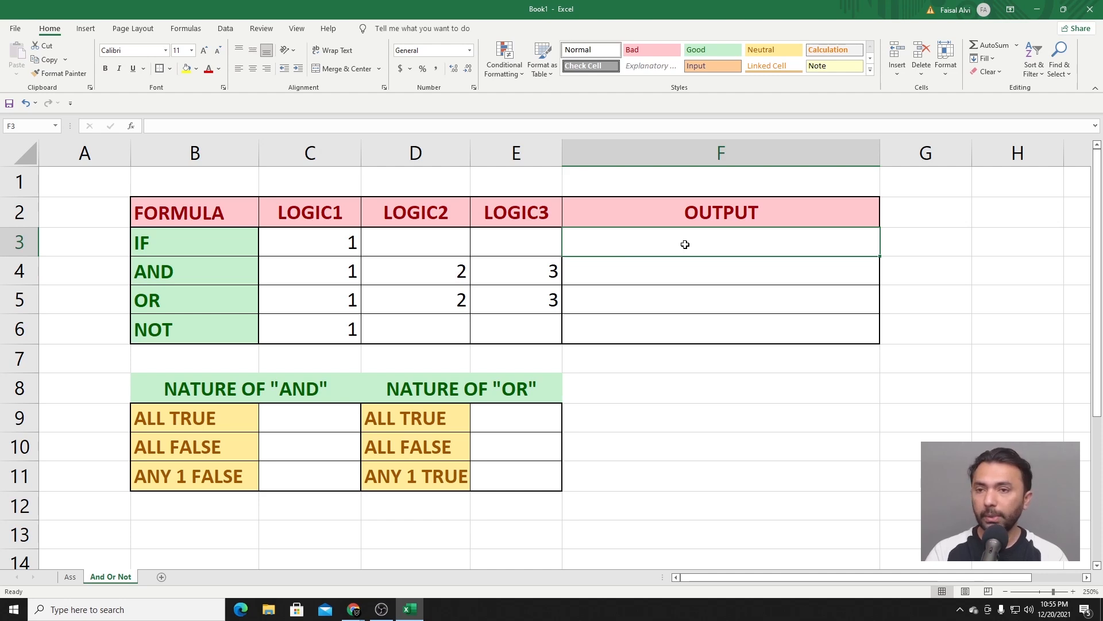
pyautogui.write('=')
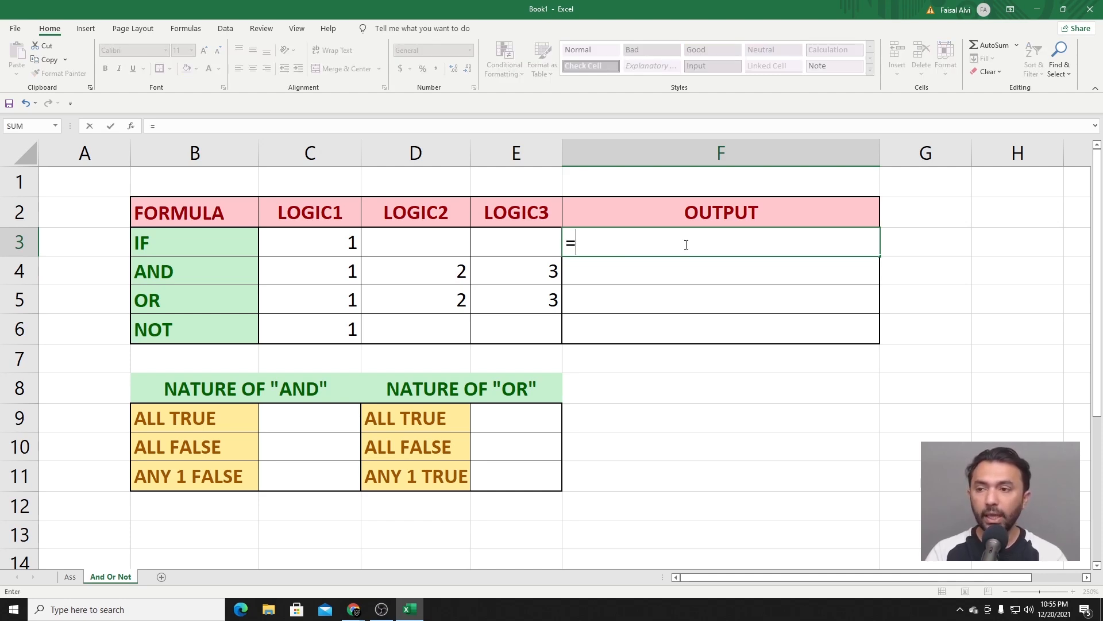
pyautogui.write('IF(')
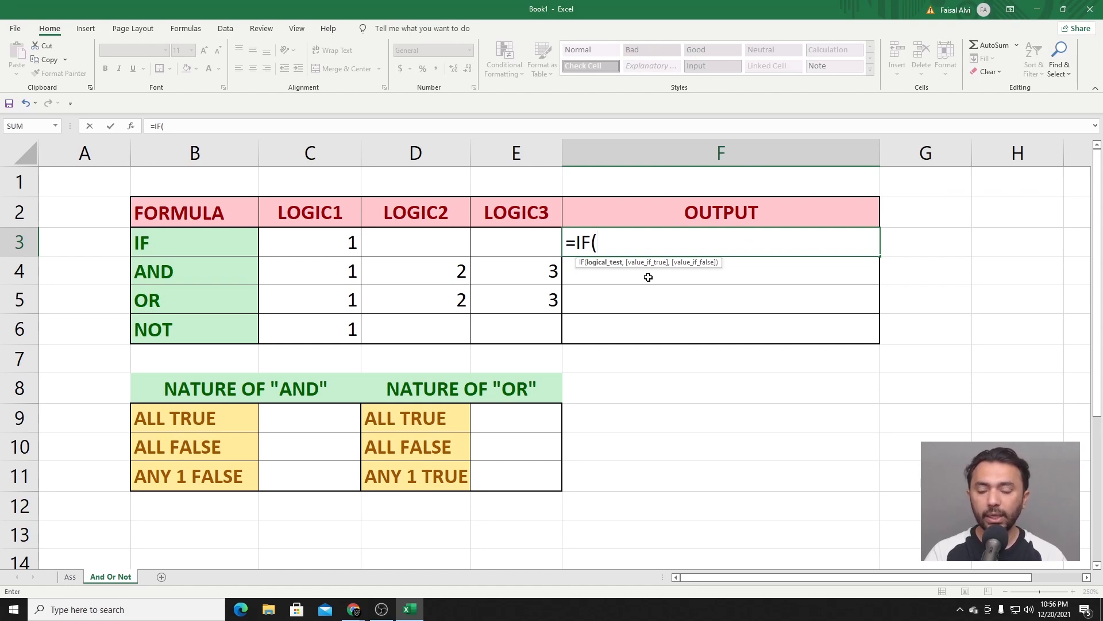
pyautogui.click(324, 246)
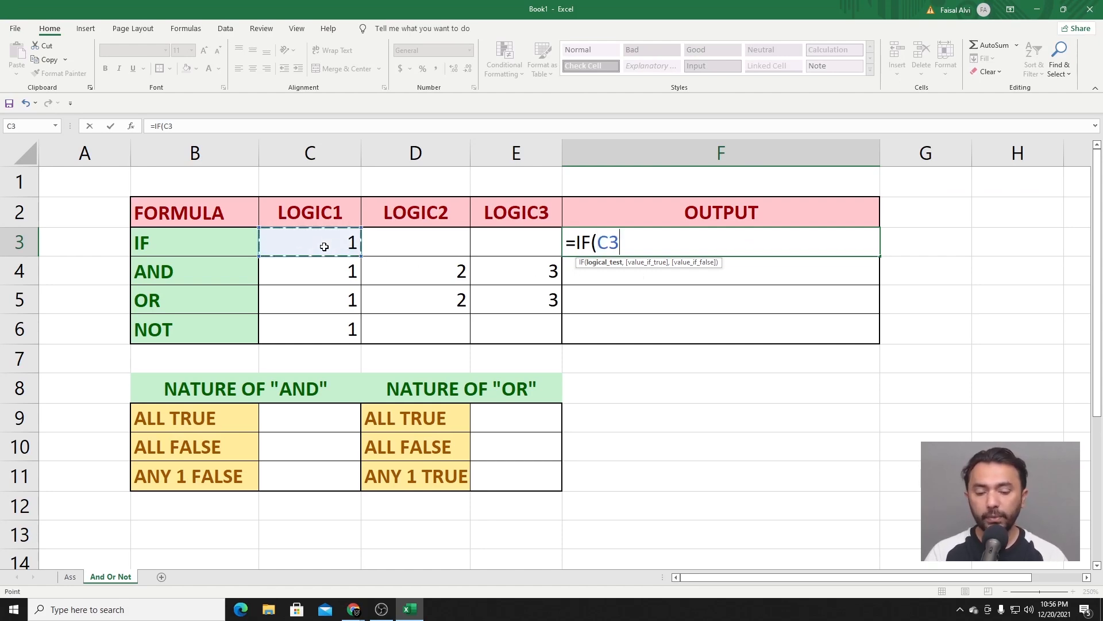
pyautogui.write('=1,')
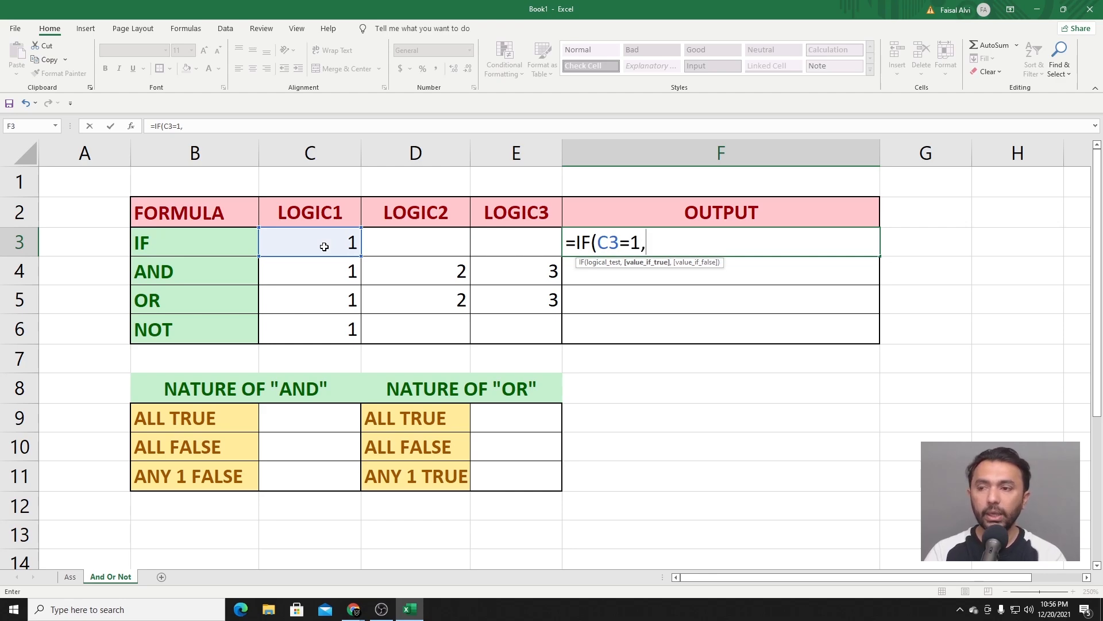
pyautogui.write('"OK"')
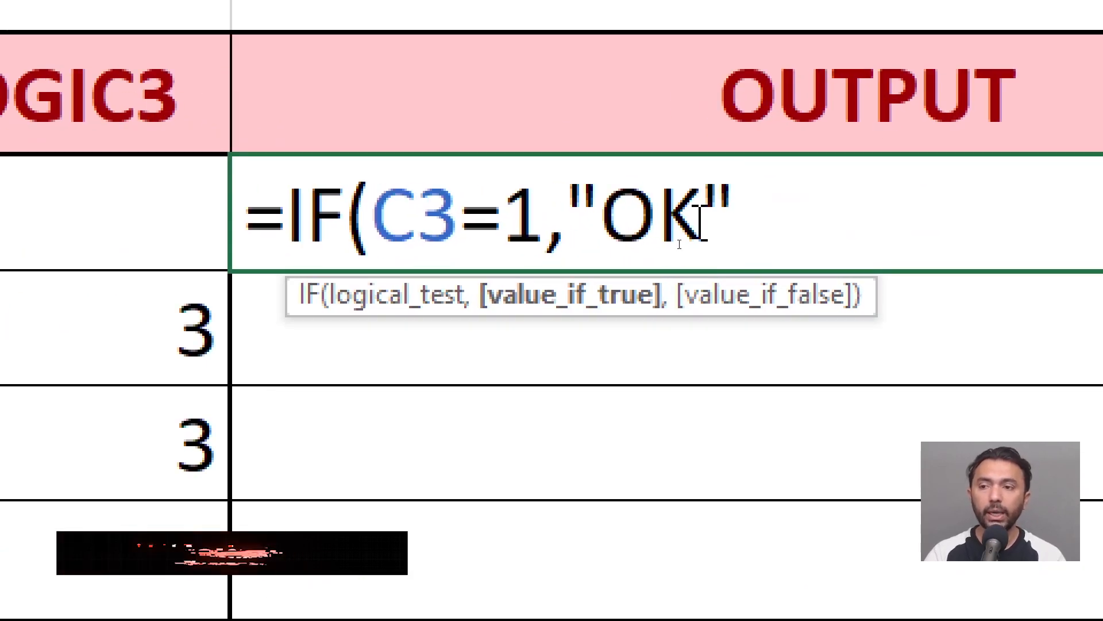
pyautogui.write(',"')
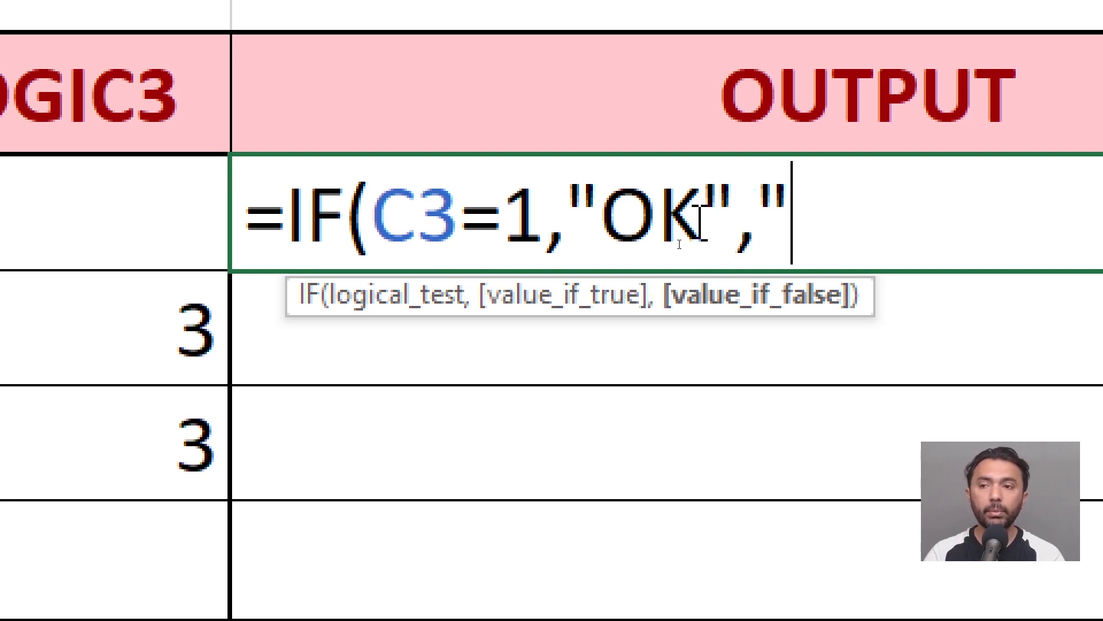
pyautogui.write('NOT')
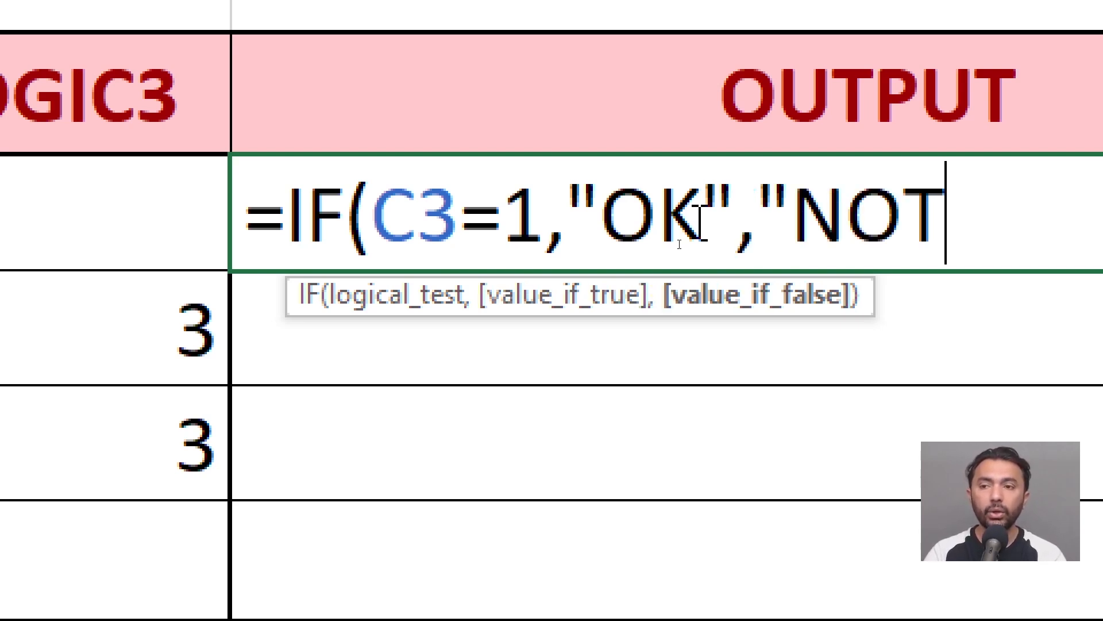
pyautogui.write(' ok')
pyautogui.press('BackSpace')
pyautogui.press('BackSpace')
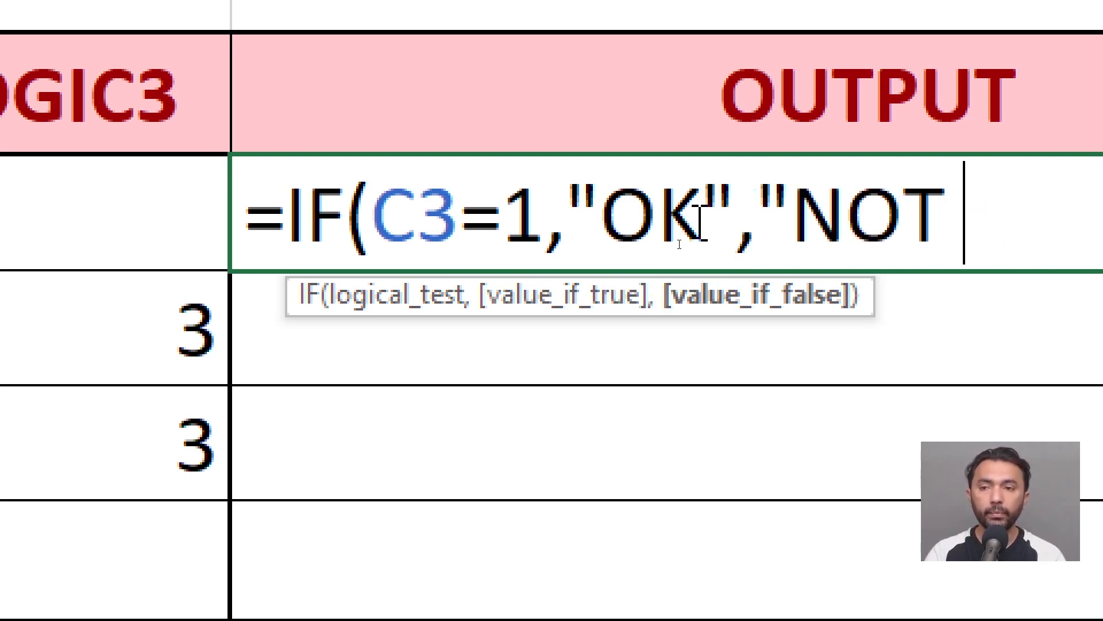
pyautogui.write('OK"')
pyautogui.write(')')
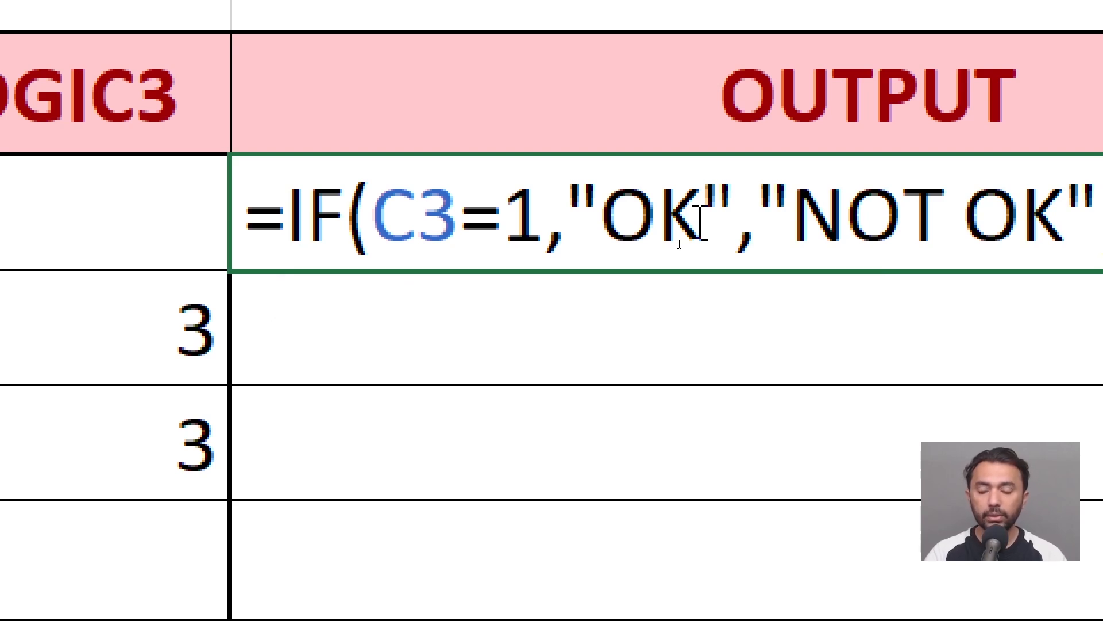
pyautogui.press('Return')
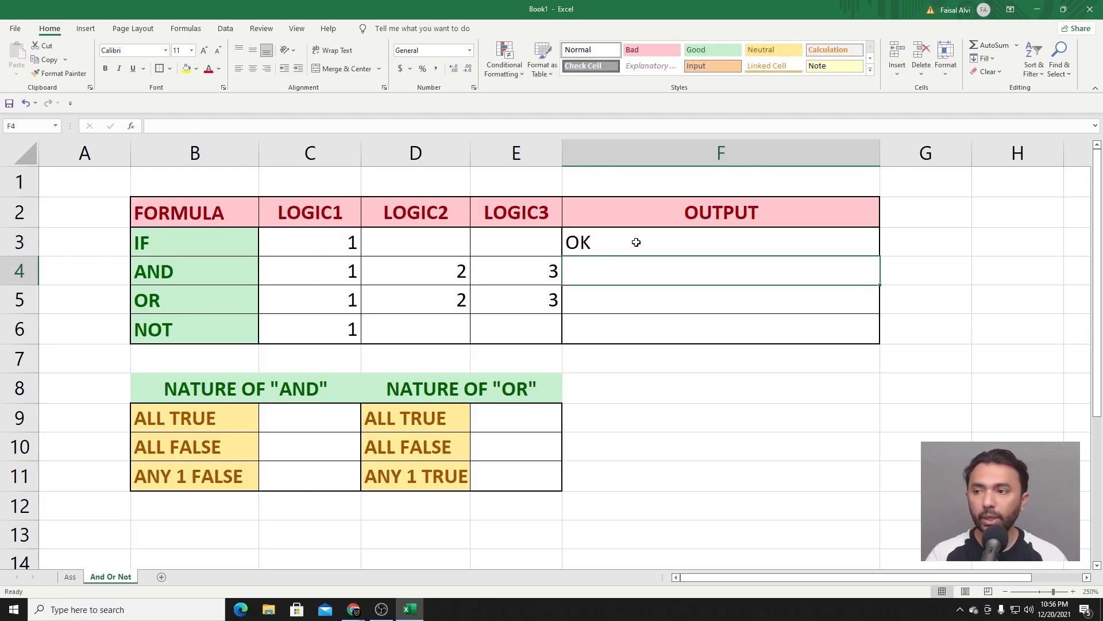
# Step: Change the IF row's LOGIC1 value in C3 to 3 to test the false case
pyautogui.click(339, 244)
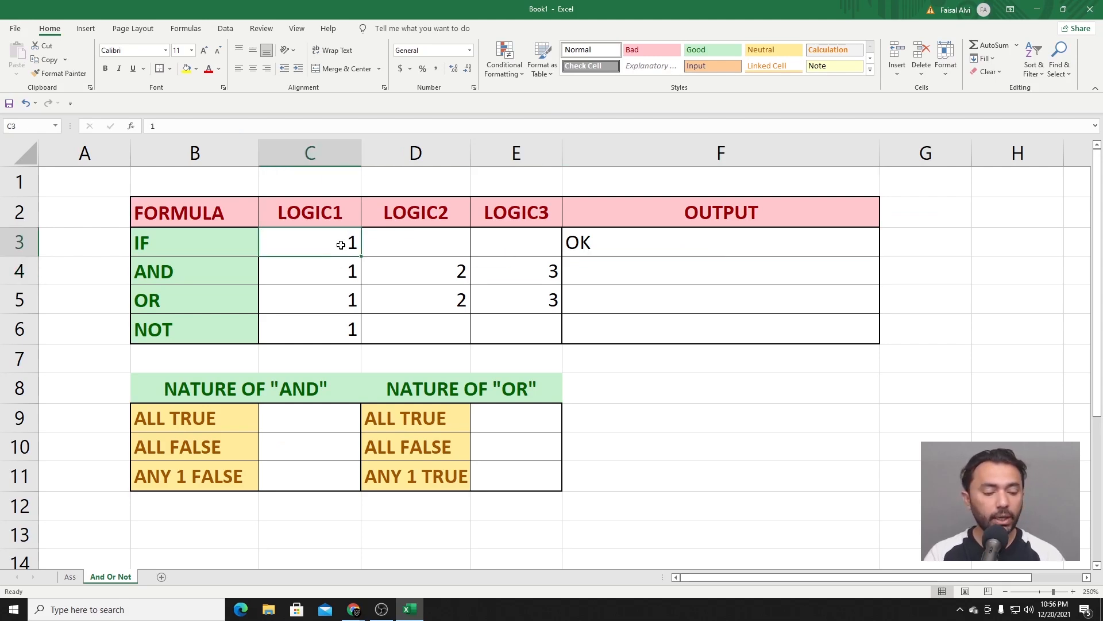
pyautogui.write('3')
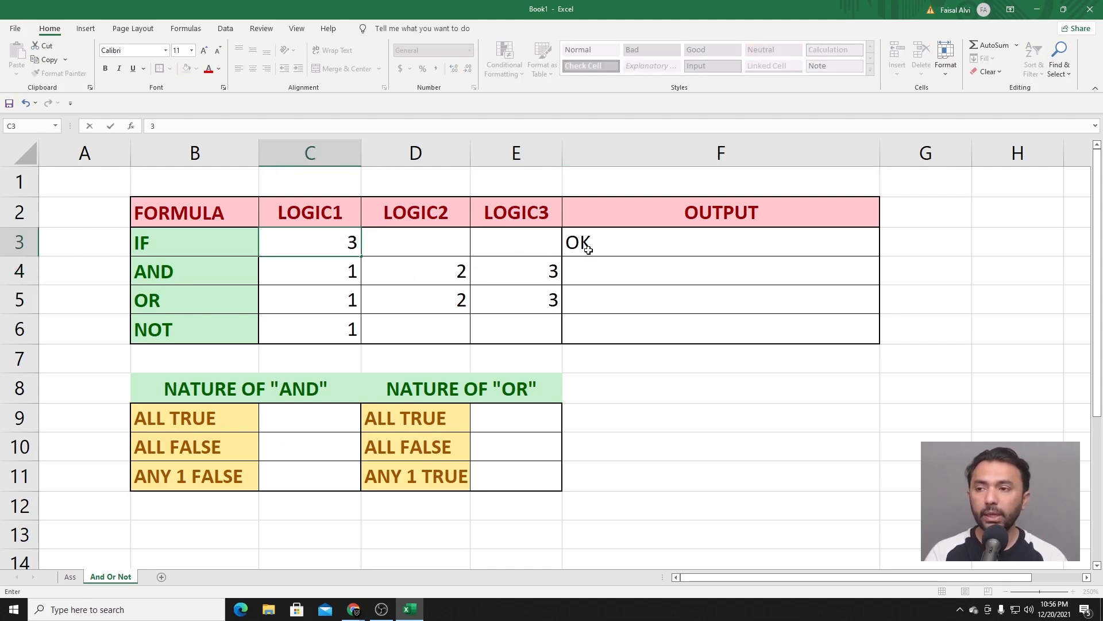
pyautogui.press('Return')
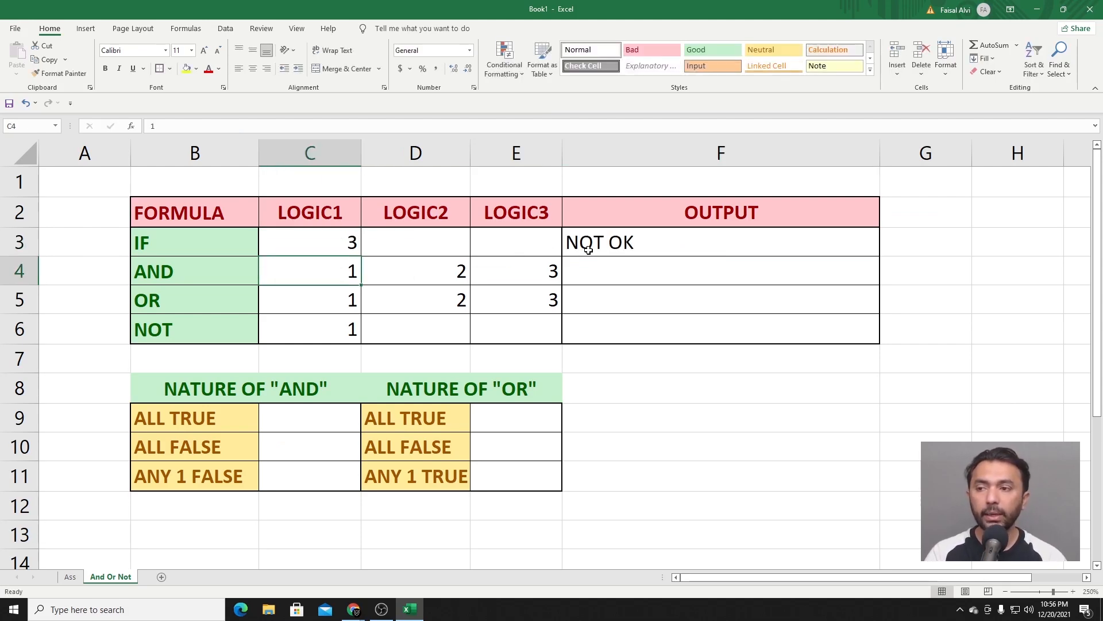
# Step: Enter the formula =AND(C4=1,D4=2,E4=4) in the AND row's OUTPUT cell F4
pyautogui.click(618, 270)
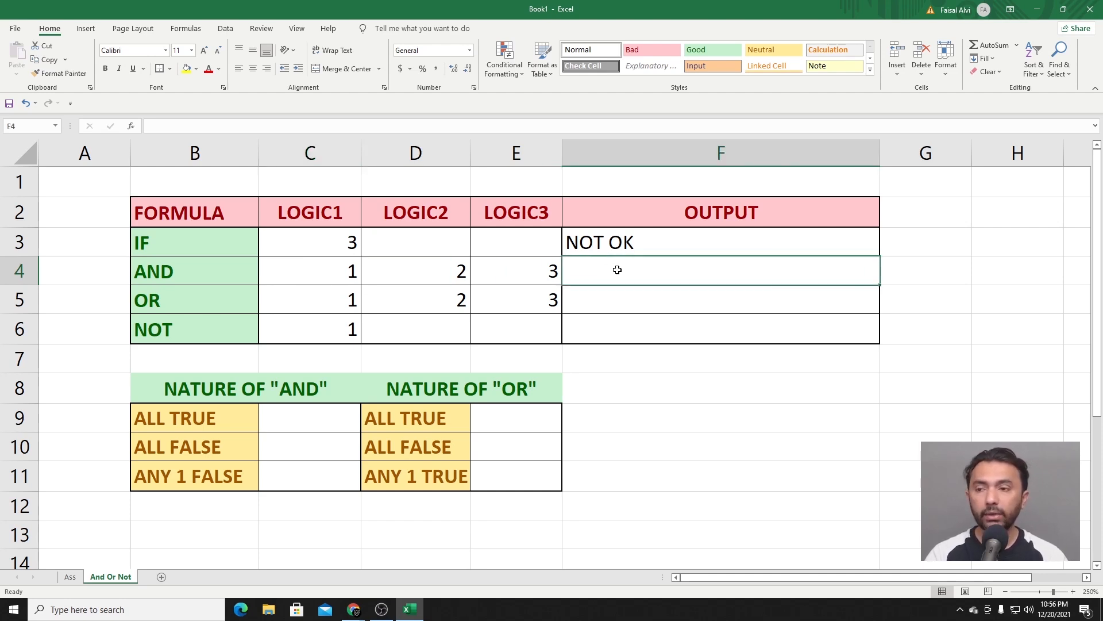
pyautogui.write('=AND')
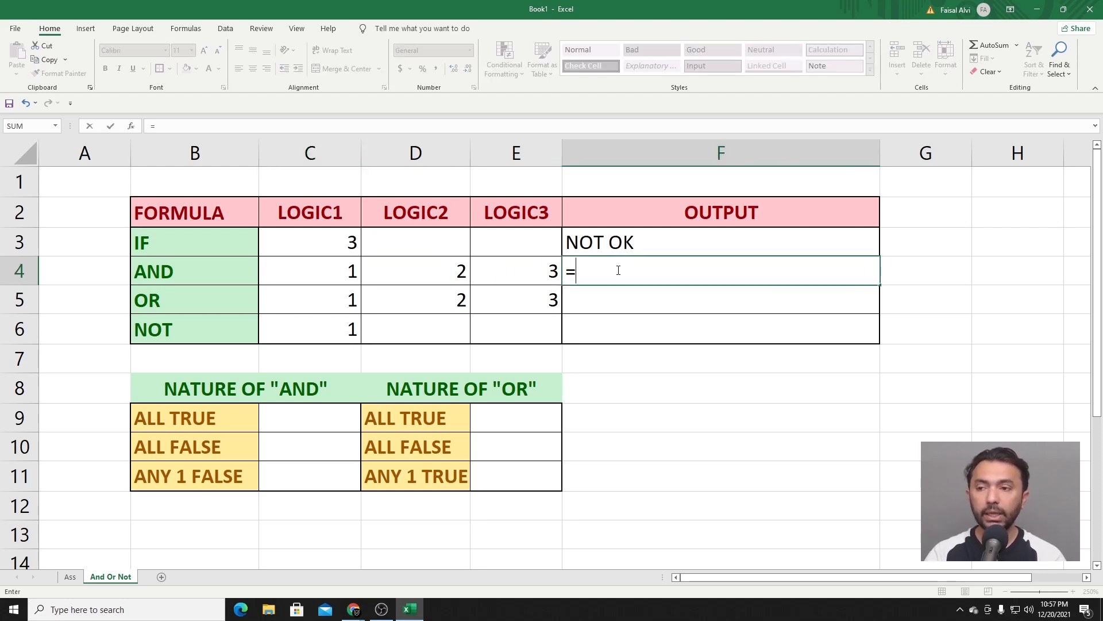
pyautogui.write('(')
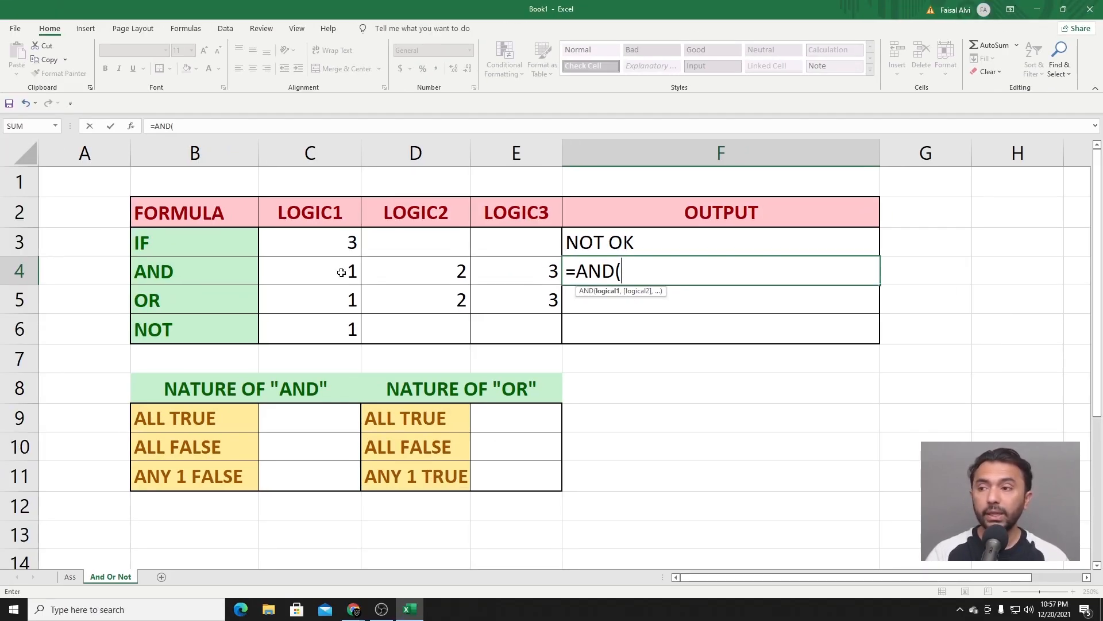
pyautogui.click(341, 272)
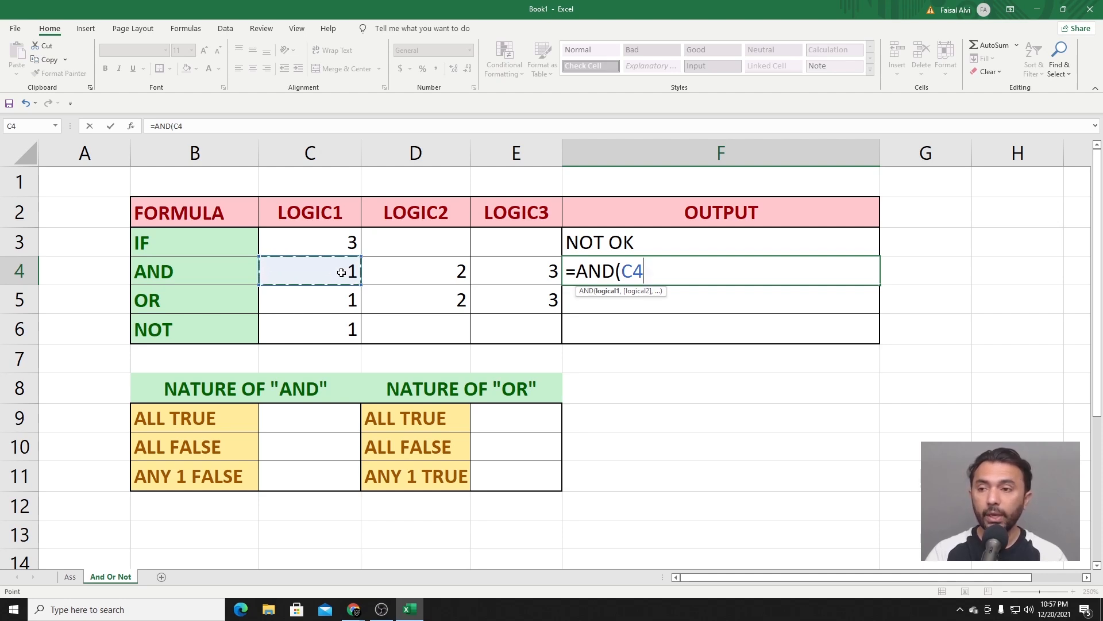
pyautogui.write('=1,')
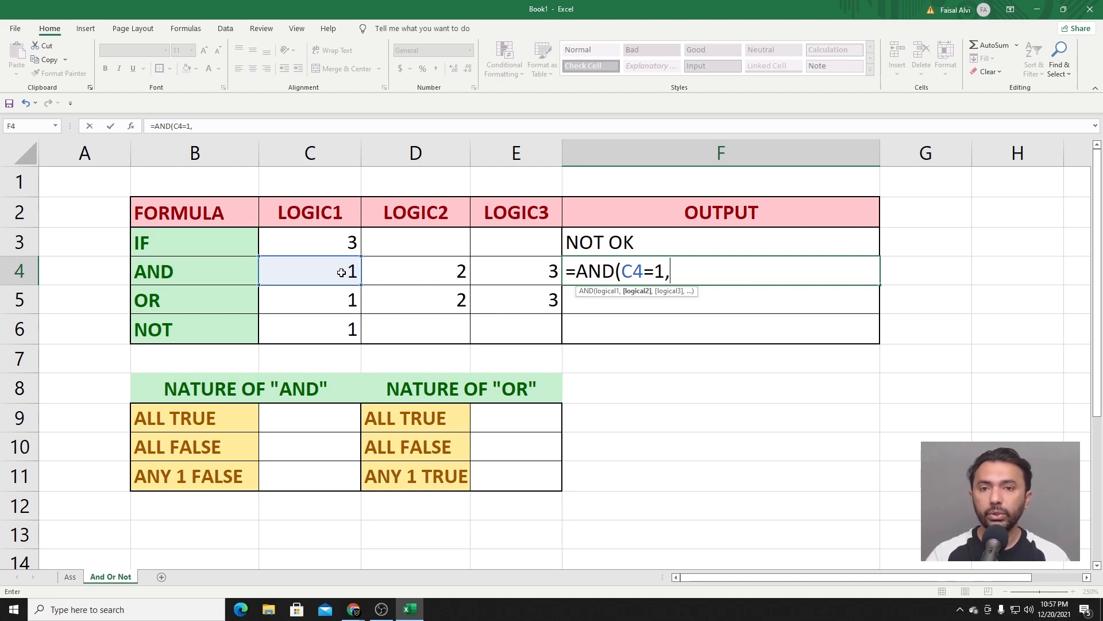
pyautogui.click(418, 276)
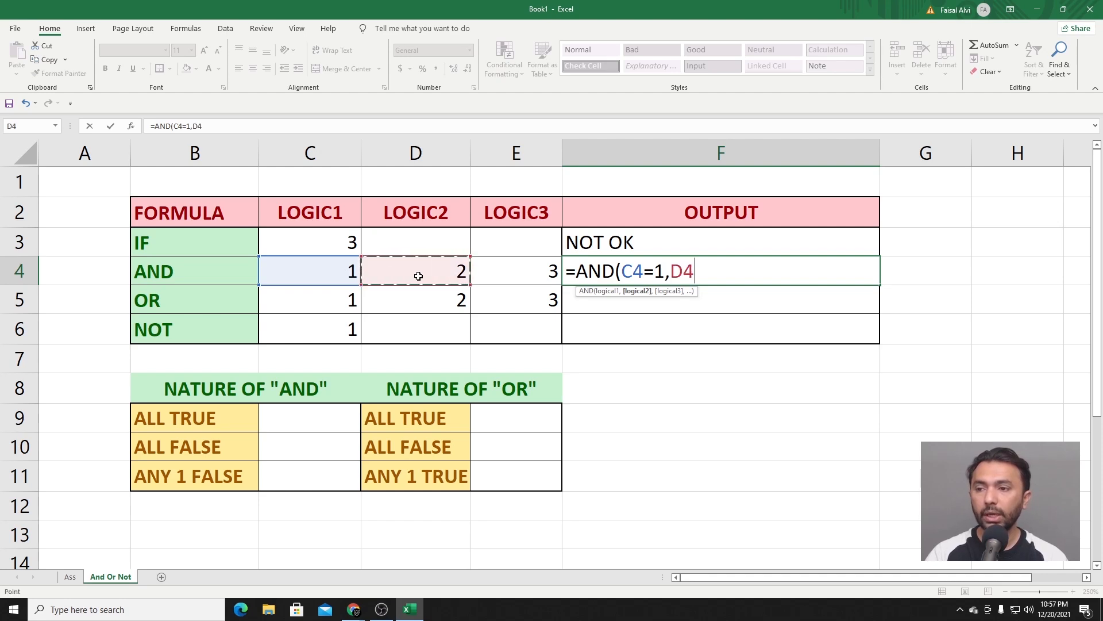
pyautogui.write('=2')
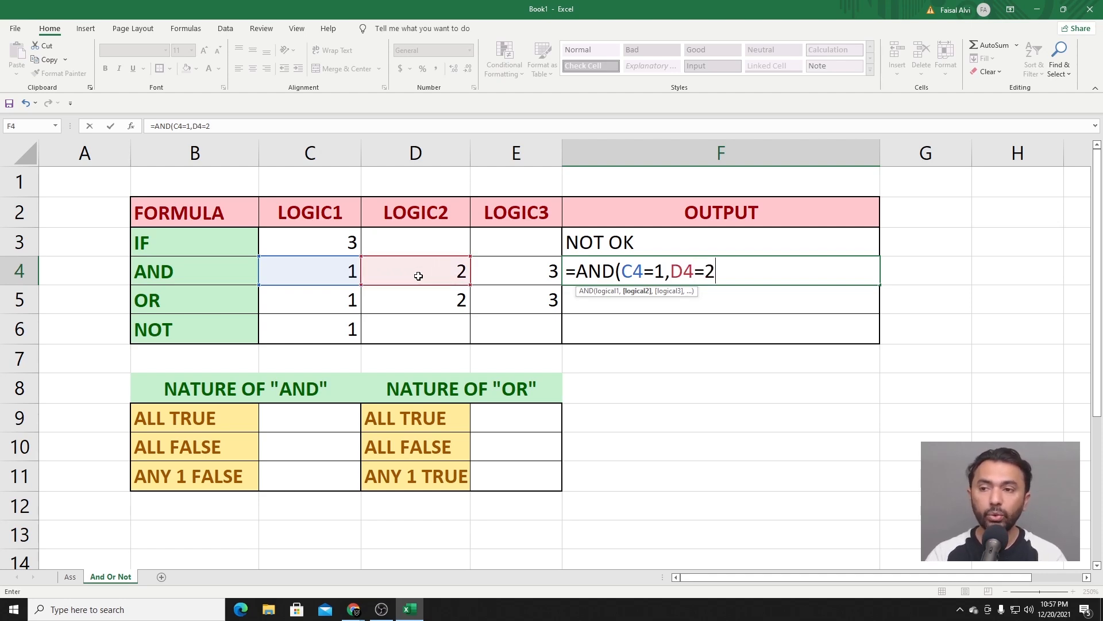
pyautogui.write(',')
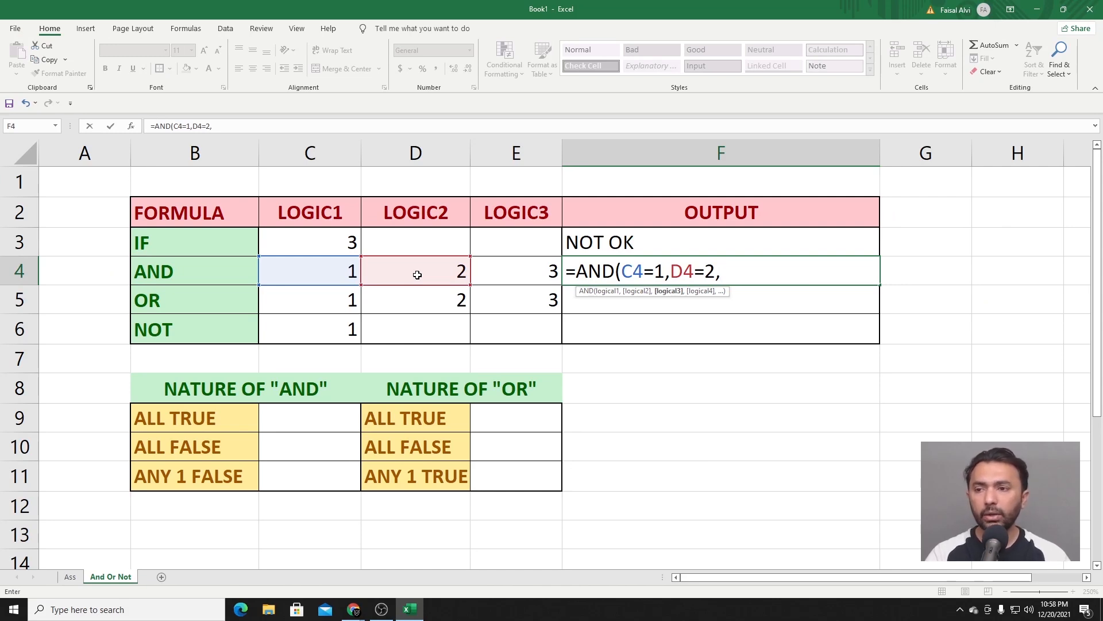
pyautogui.click(502, 275)
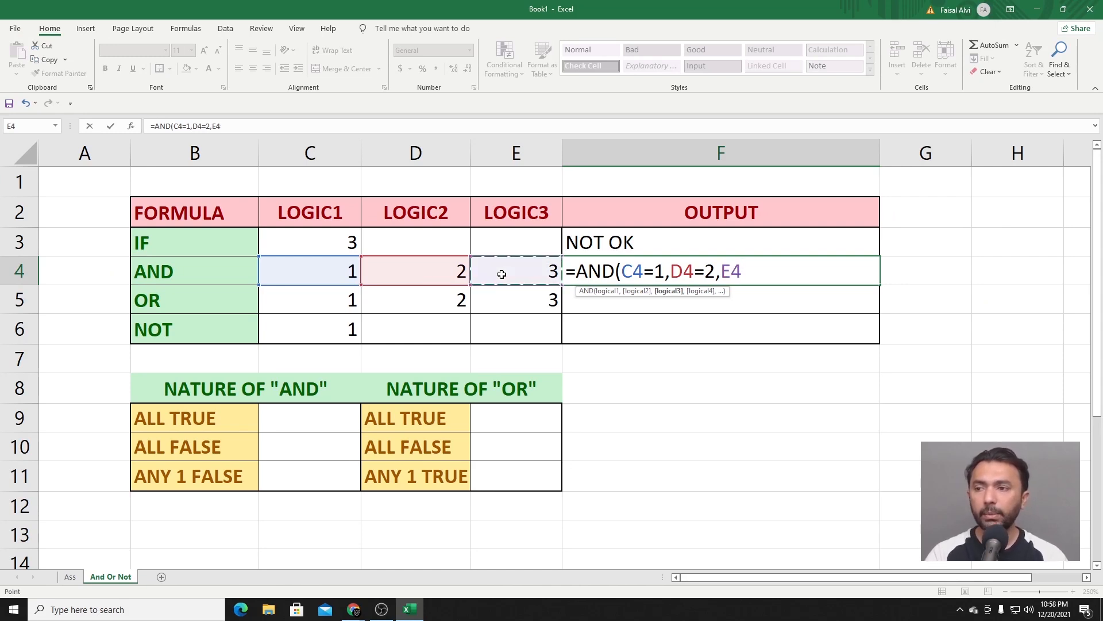
pyautogui.write('=4')
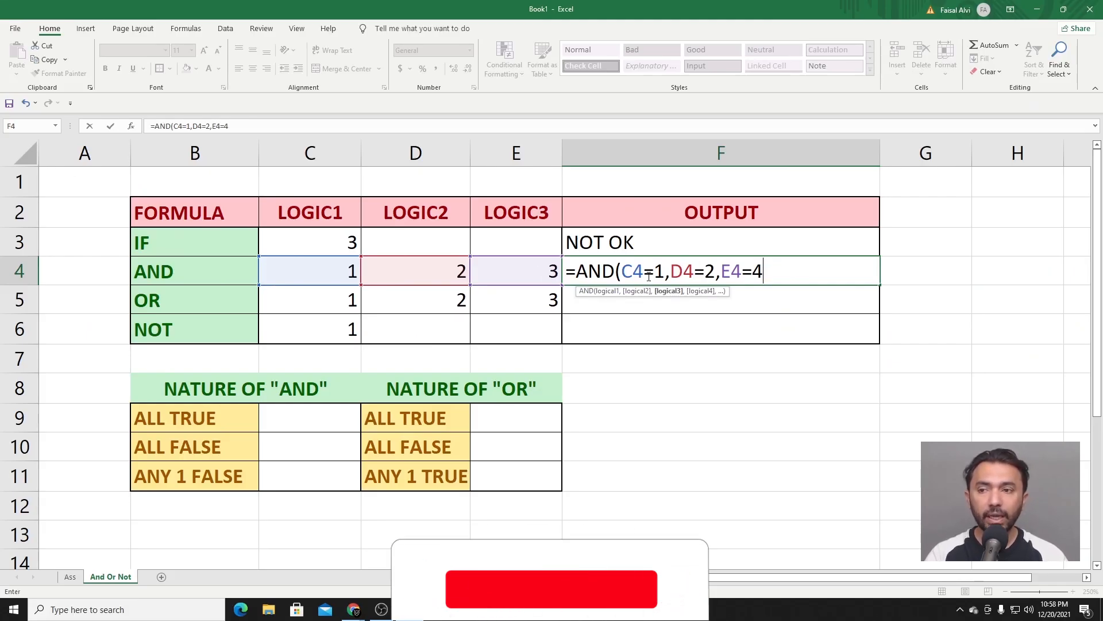
pyautogui.write(')')
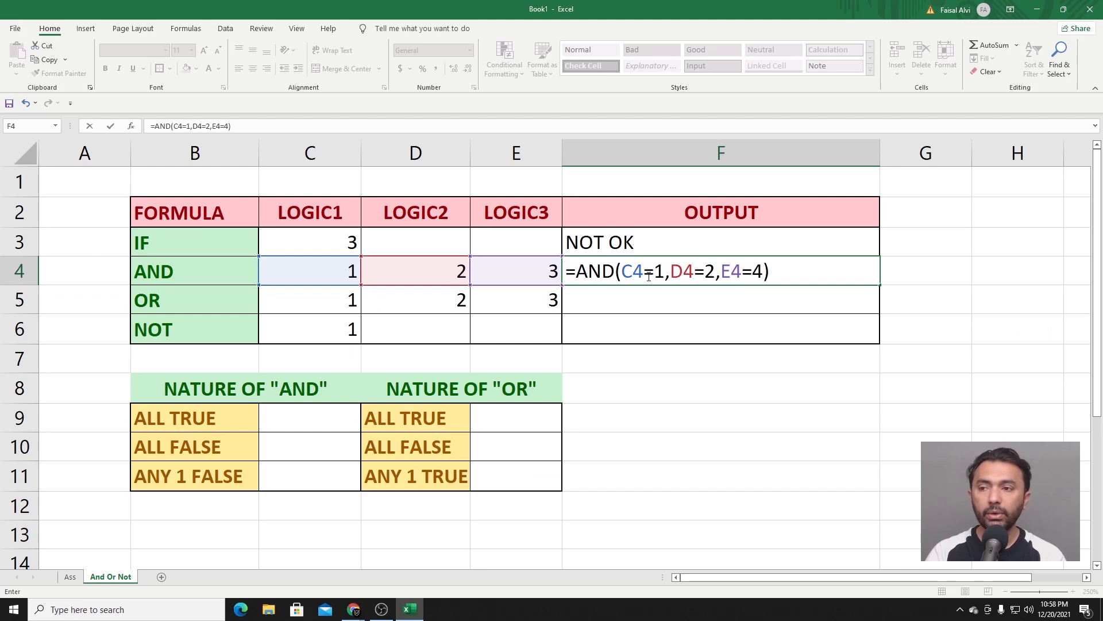
pyautogui.press('Return')
# Step: Open the AND formula in F4 and review its three conditions without changing them
pyautogui.click(685, 270)
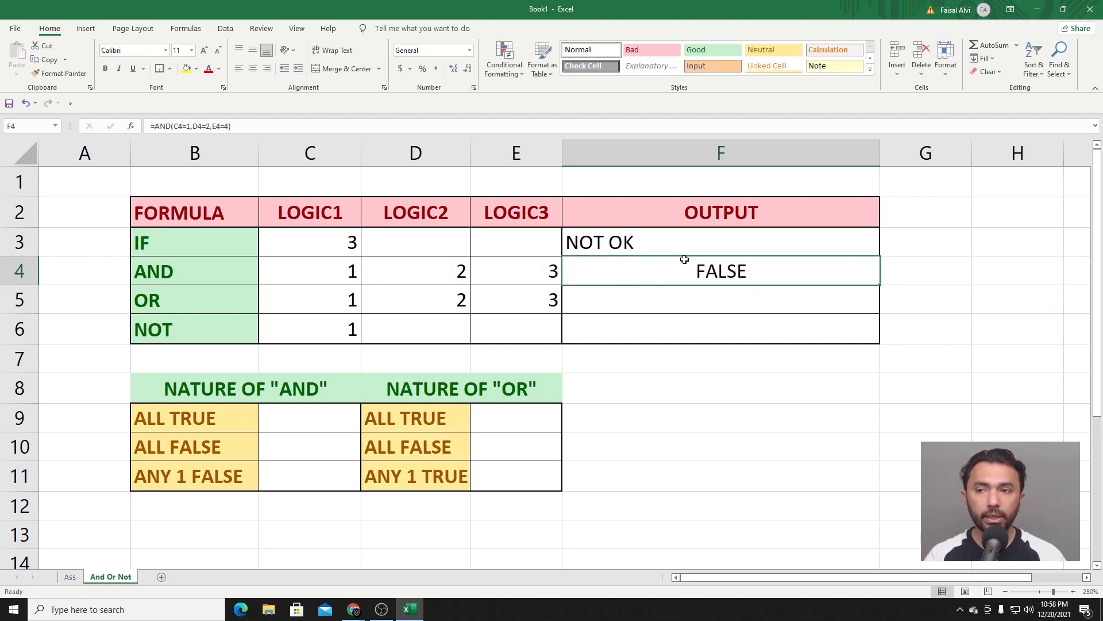
pyautogui.doubleClick(593, 277)
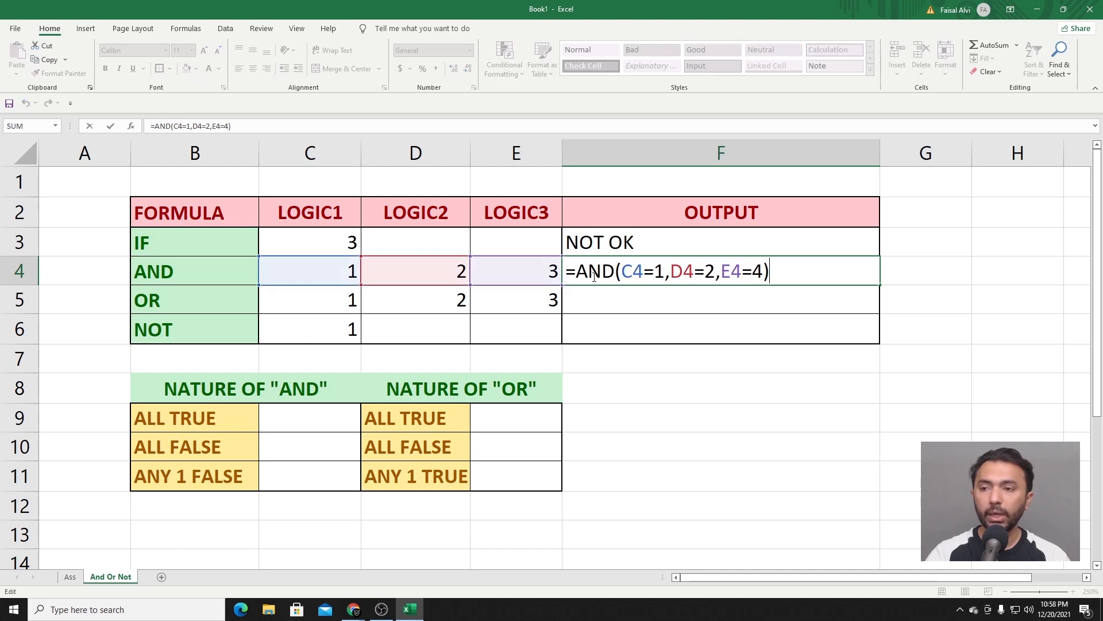
pyautogui.moveTo(629, 275); pyautogui.dragTo(763, 272)
pyautogui.click(726, 272)
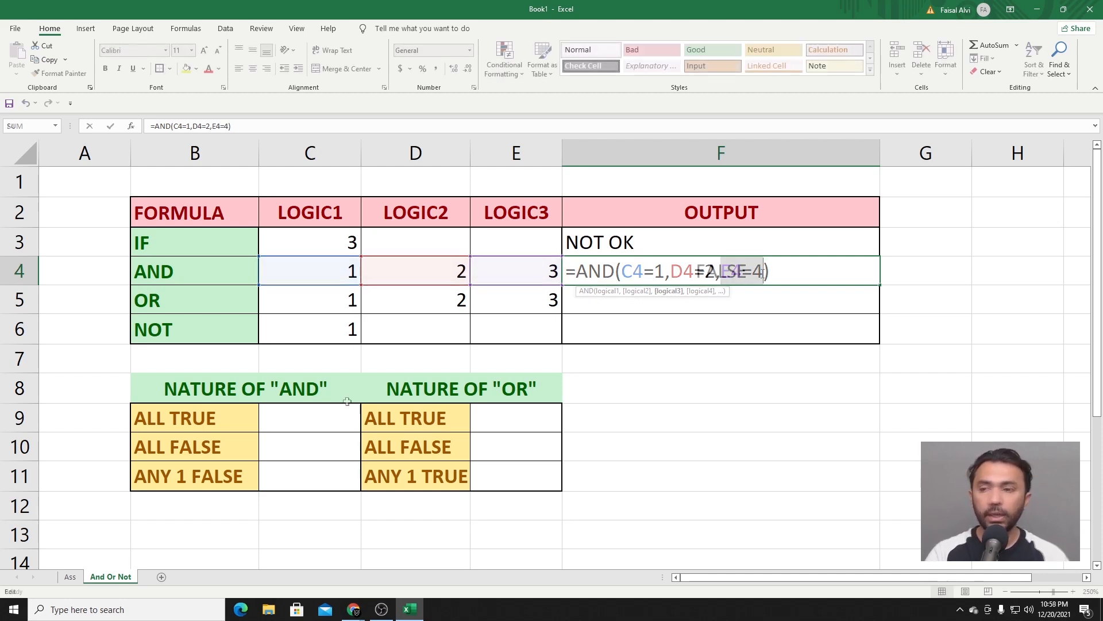
pyautogui.hotkey('ctrl', 'Return')
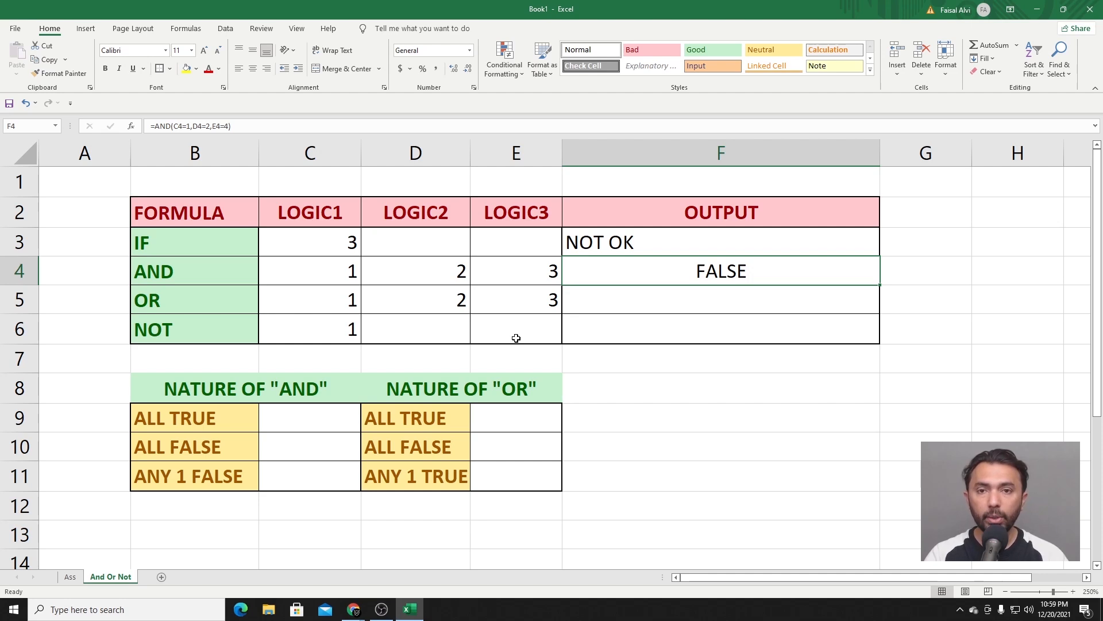
# Step: Enter TRUE in C9 as the ALL TRUE result under NATURE OF "AND"
pyautogui.click(291, 416)
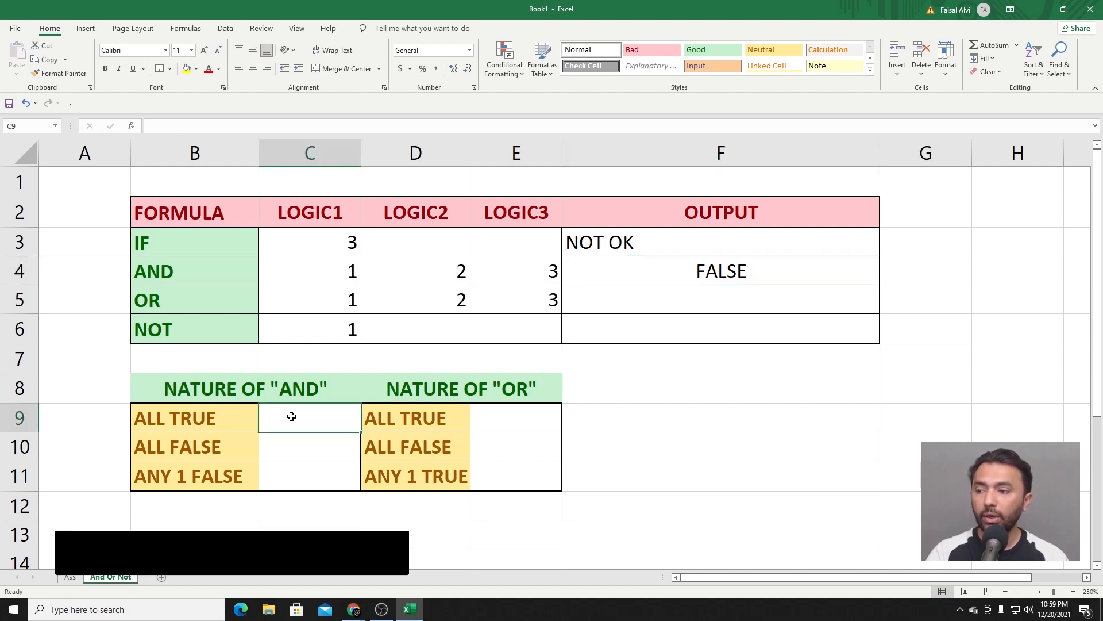
pyautogui.write('tRUE')
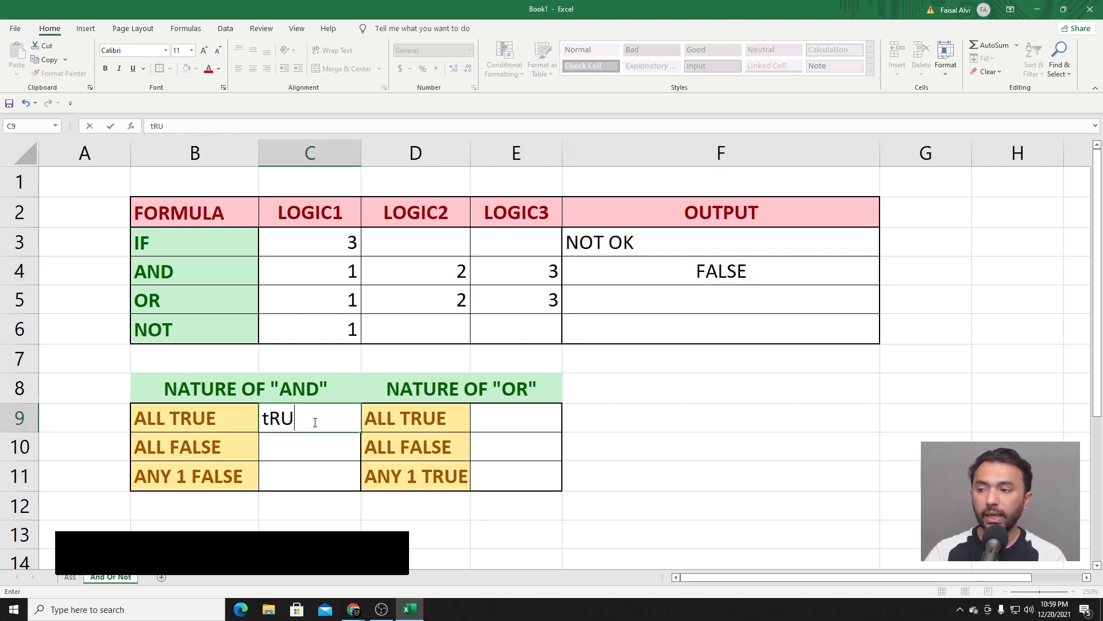
pyautogui.press('Tab')
pyautogui.moveTo(256, 416); pyautogui.dragTo(290, 419)
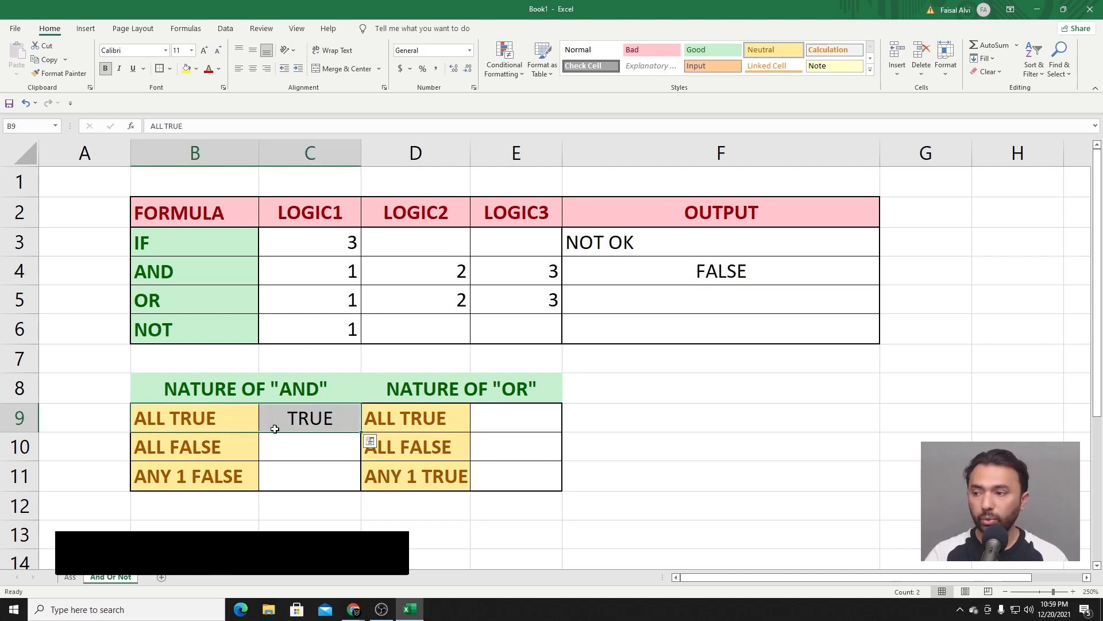
# Step: Enter FALSE in C10 and C11 as the ALL FALSE and ANY 1 FALSE results under NATURE OF "AND"
pyautogui.moveTo(178, 447); pyautogui.dragTo(267, 447)
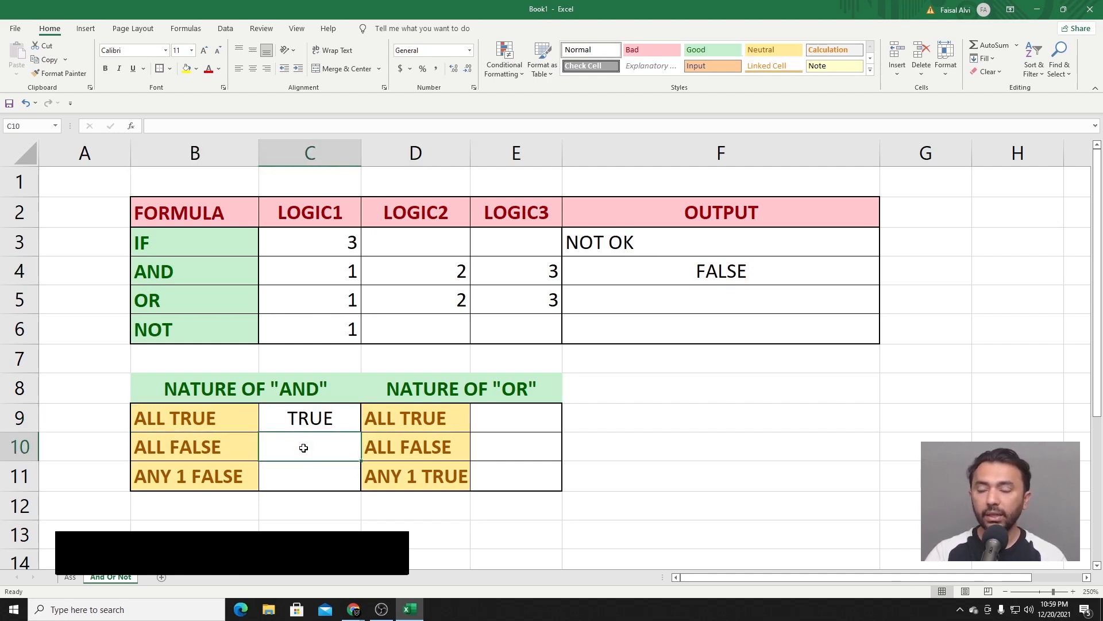
pyautogui.write('false')
pyautogui.press('Return')
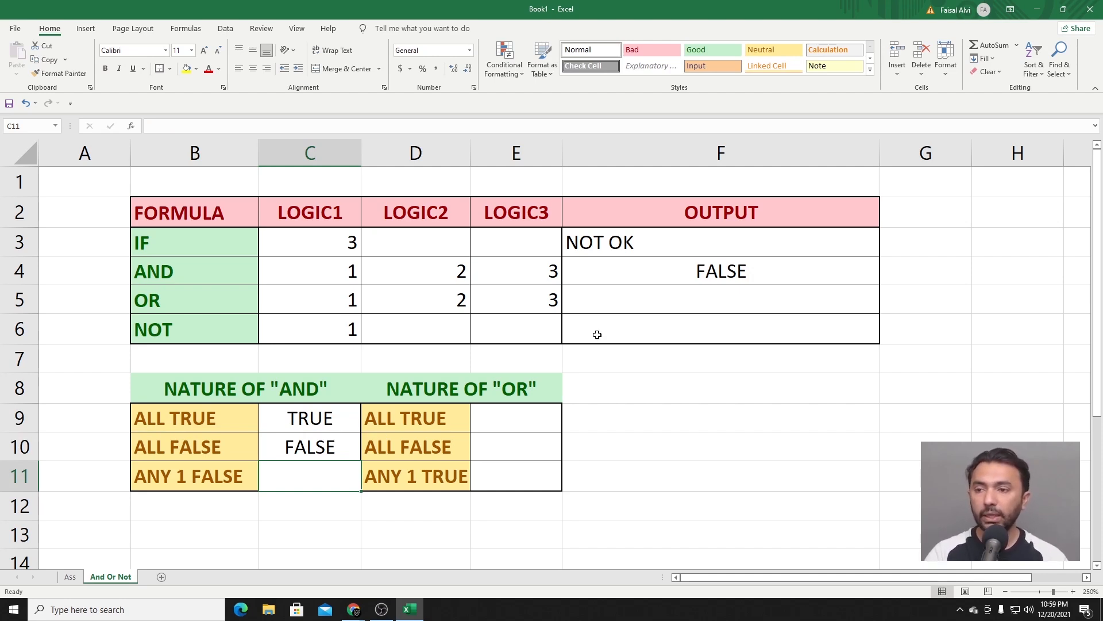
pyautogui.doubleClick(658, 281)
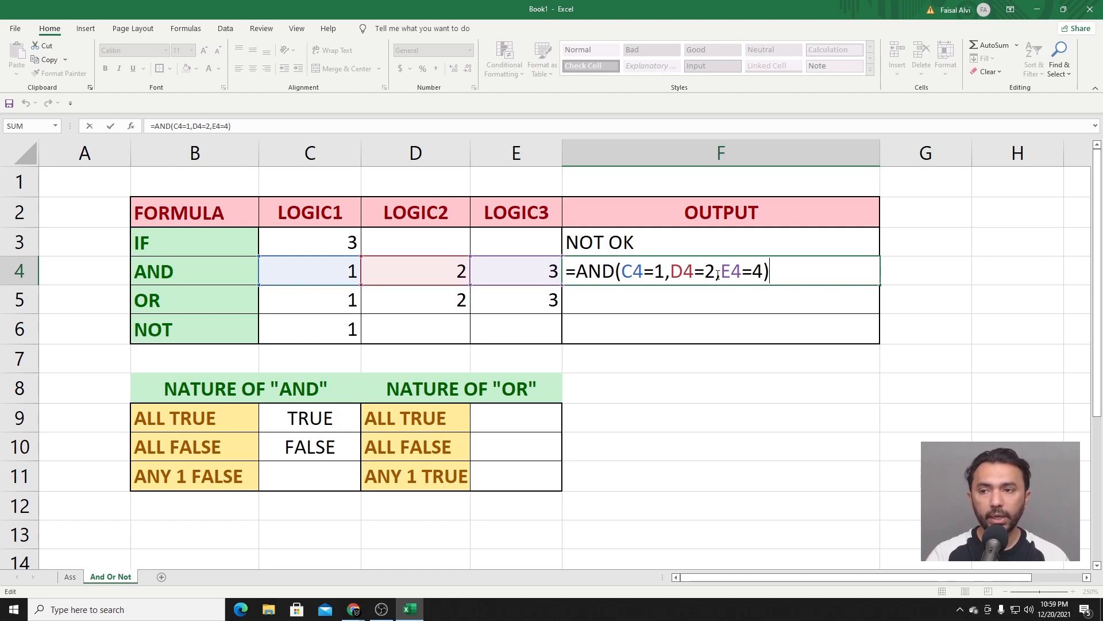
pyautogui.click(339, 482)
pyautogui.write('FA')
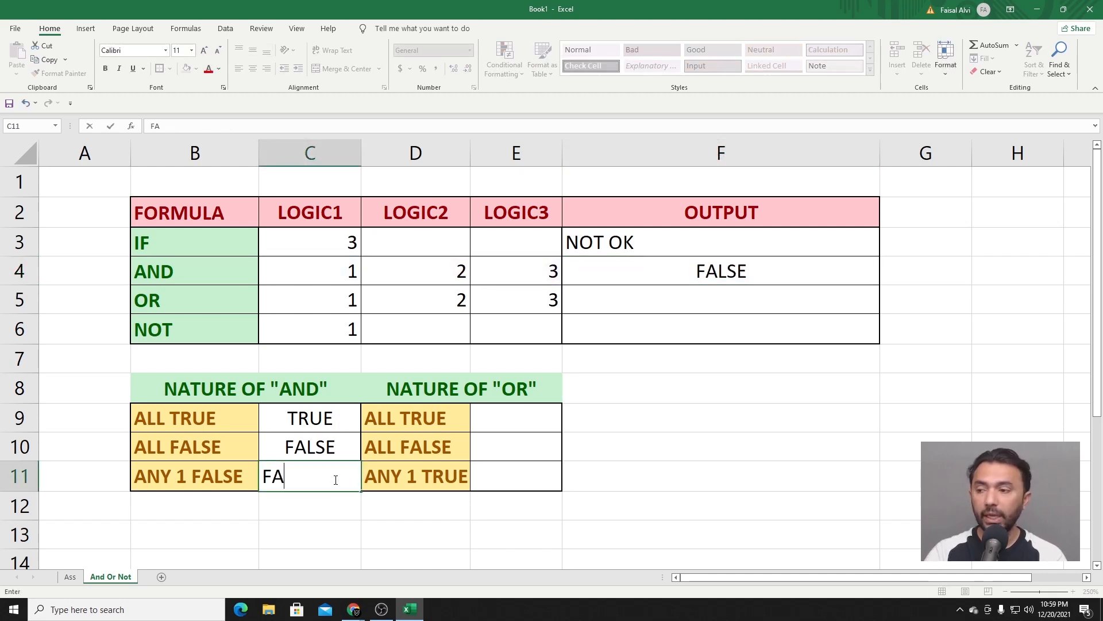
pyautogui.write('LSE')
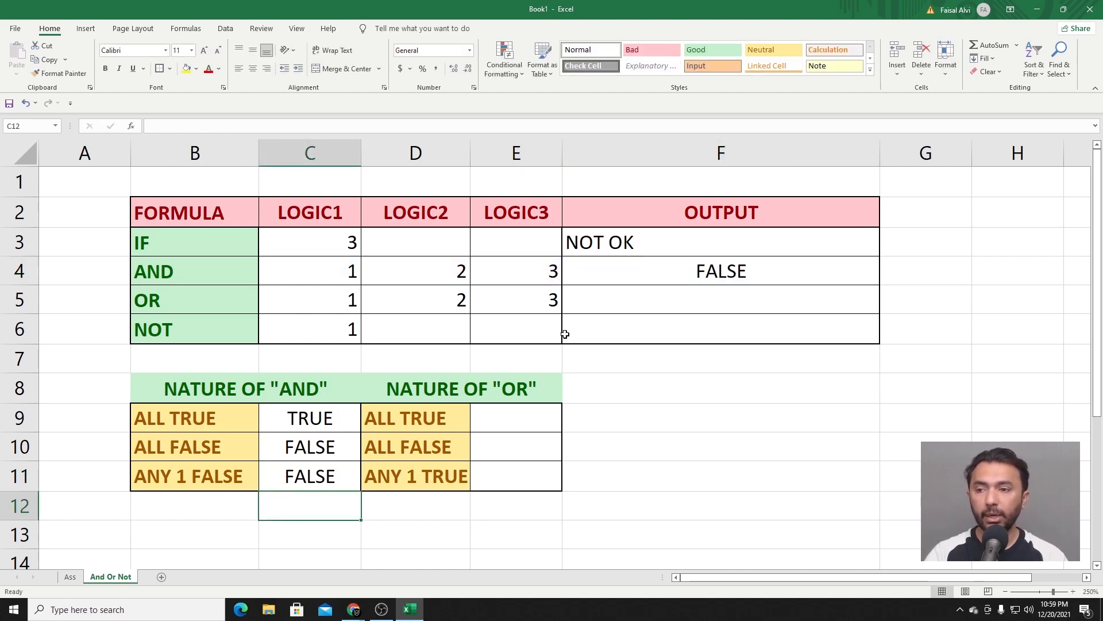
# Step: Change the third condition of the AND formula in F4 to E4=3 and compare the output with the ALL TRUE row
pyautogui.click(703, 279)
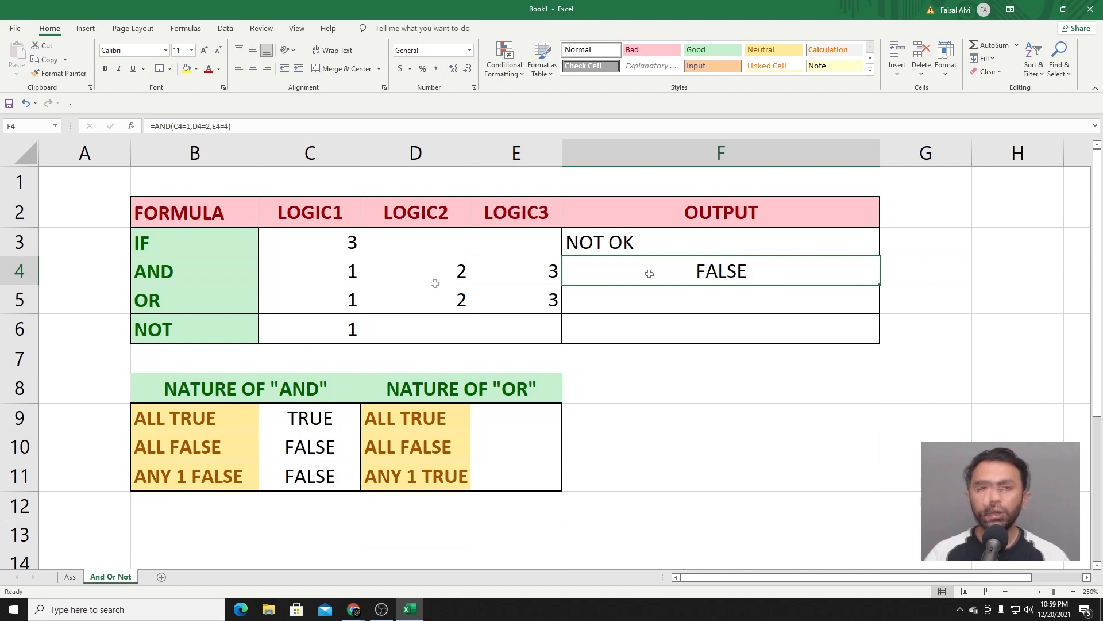
pyautogui.press('F2')
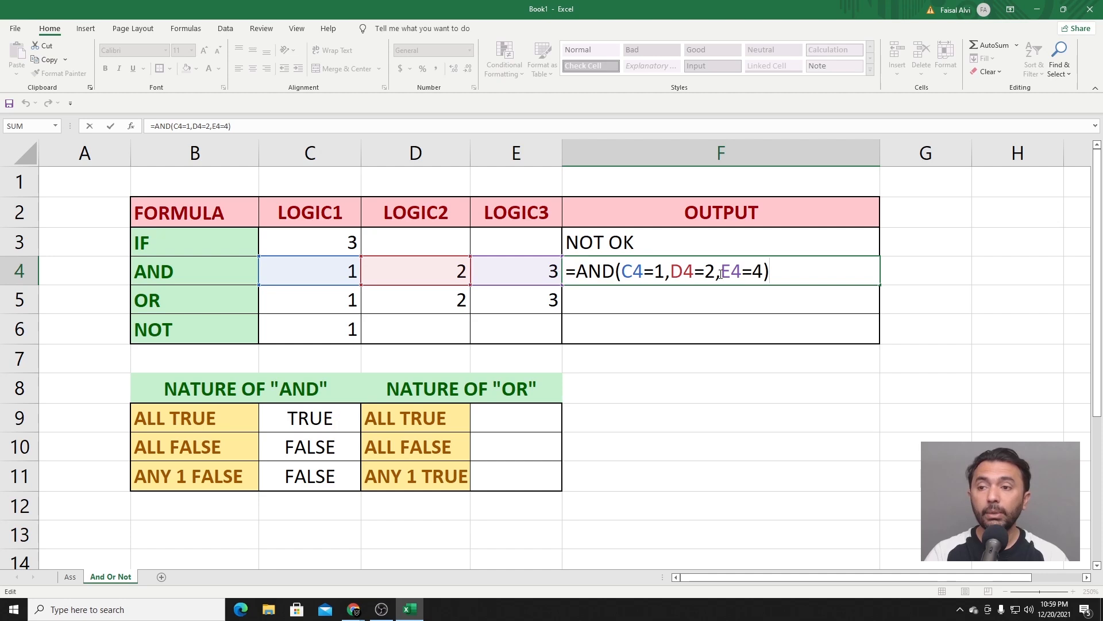
pyautogui.click(764, 271)
pyautogui.press('BackSpace')
pyautogui.write('3')
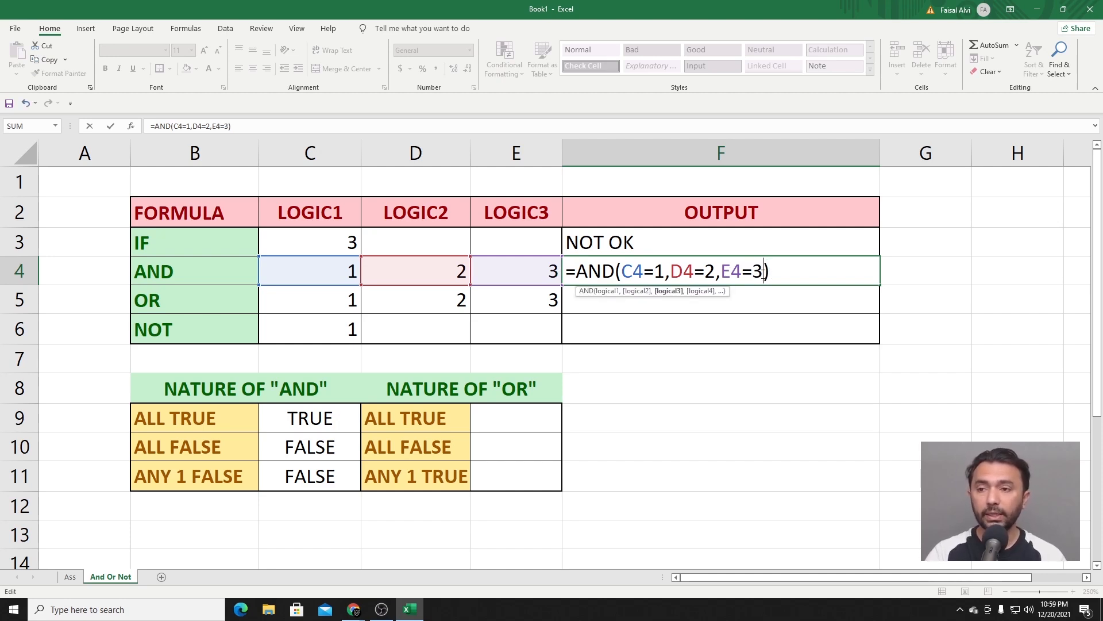
pyautogui.press('Return')
pyautogui.click(746, 277)
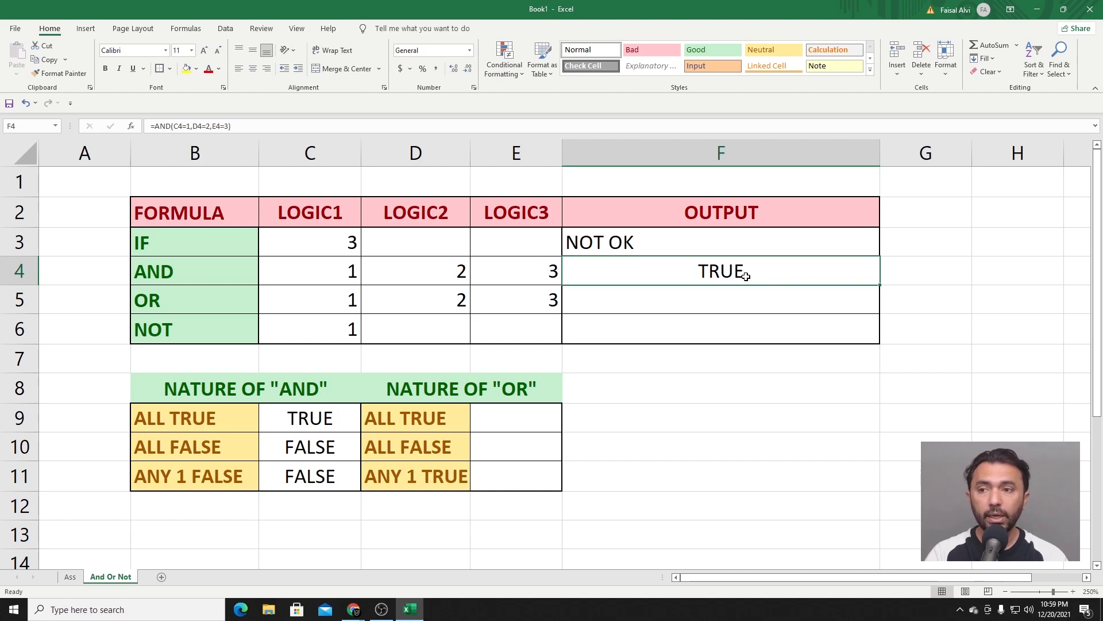
pyautogui.doubleClick(705, 279)
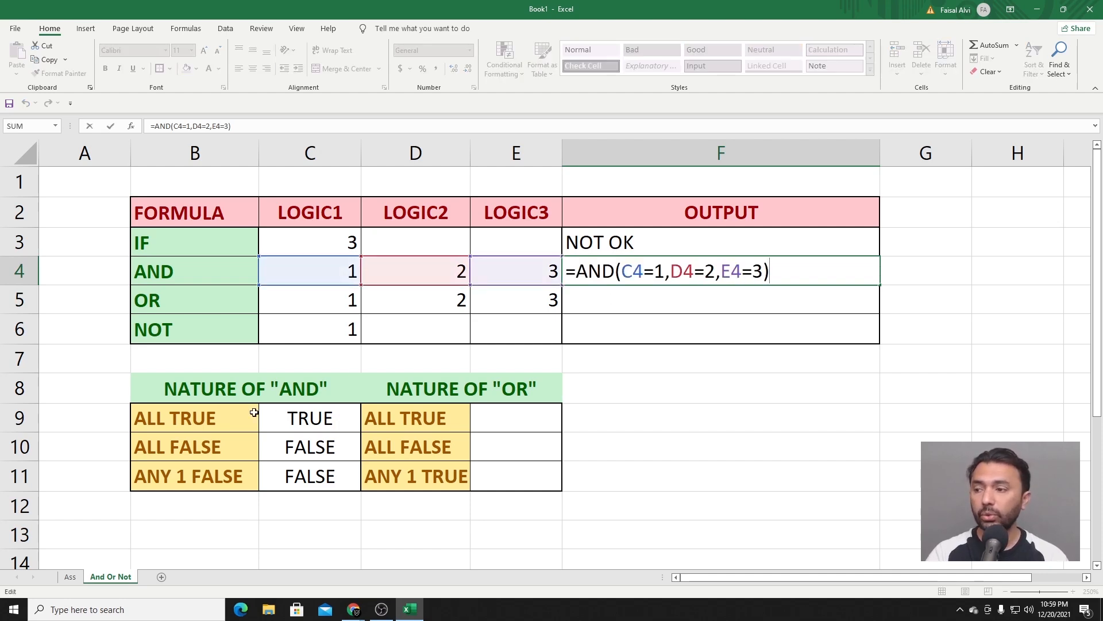
pyautogui.moveTo(198, 418); pyautogui.dragTo(291, 420)
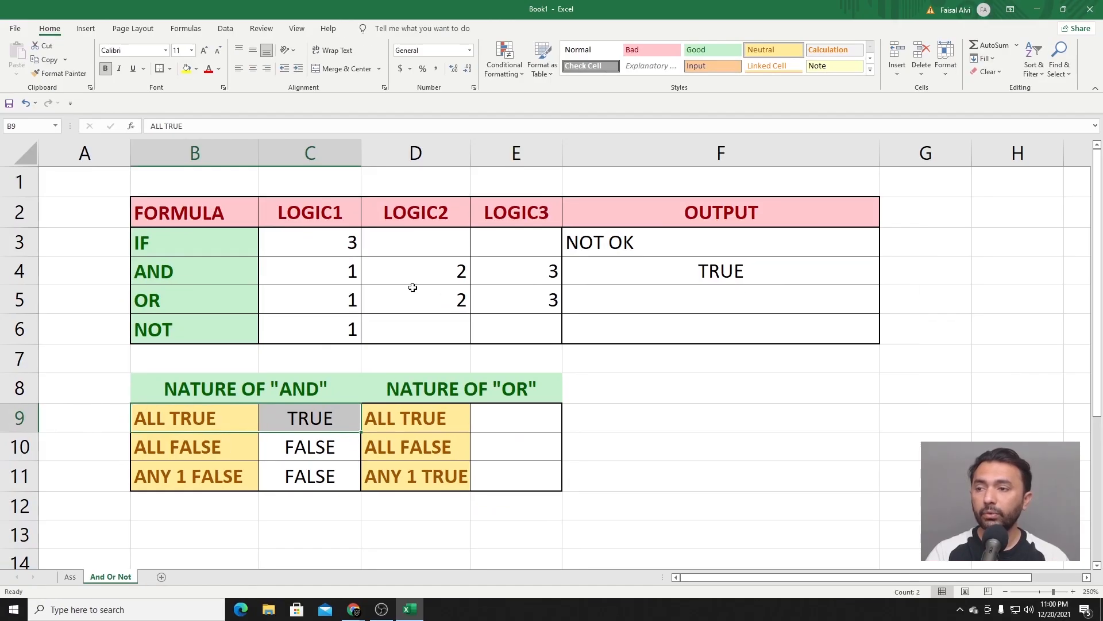
# Step: Set the AND row's LOGIC1, LOGIC2 and LOGIC3 values in C4:E4 to 4, 5 and 6
pyautogui.click(348, 269)
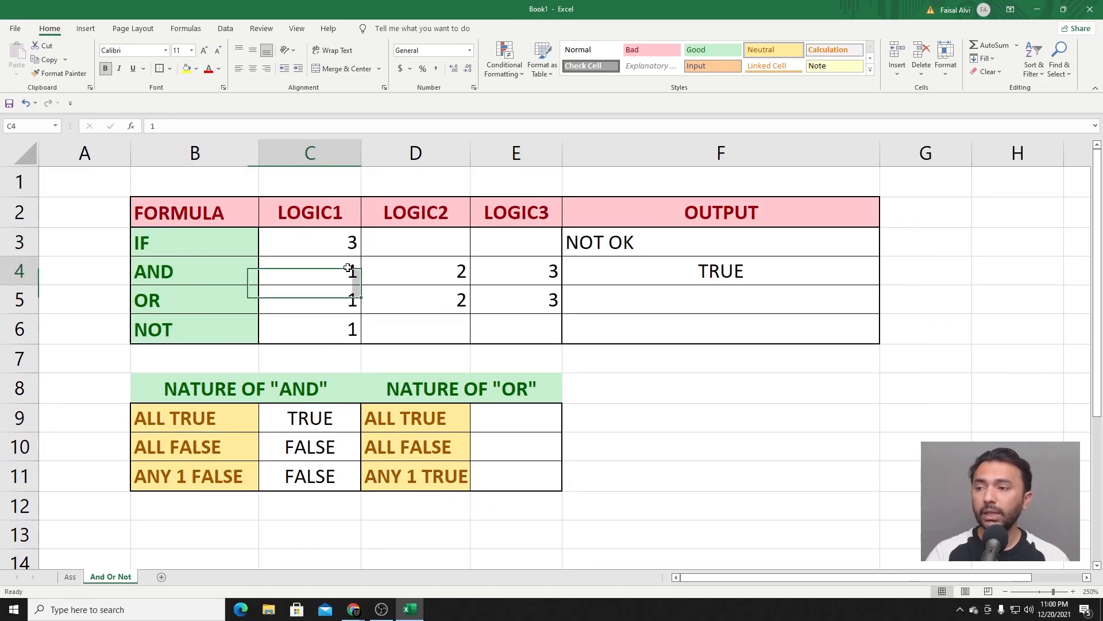
pyautogui.write('4')
pyautogui.press('Tab')
pyautogui.write('5')
pyautogui.press('Tab')
pyautogui.write('6')
pyautogui.press('Tab')
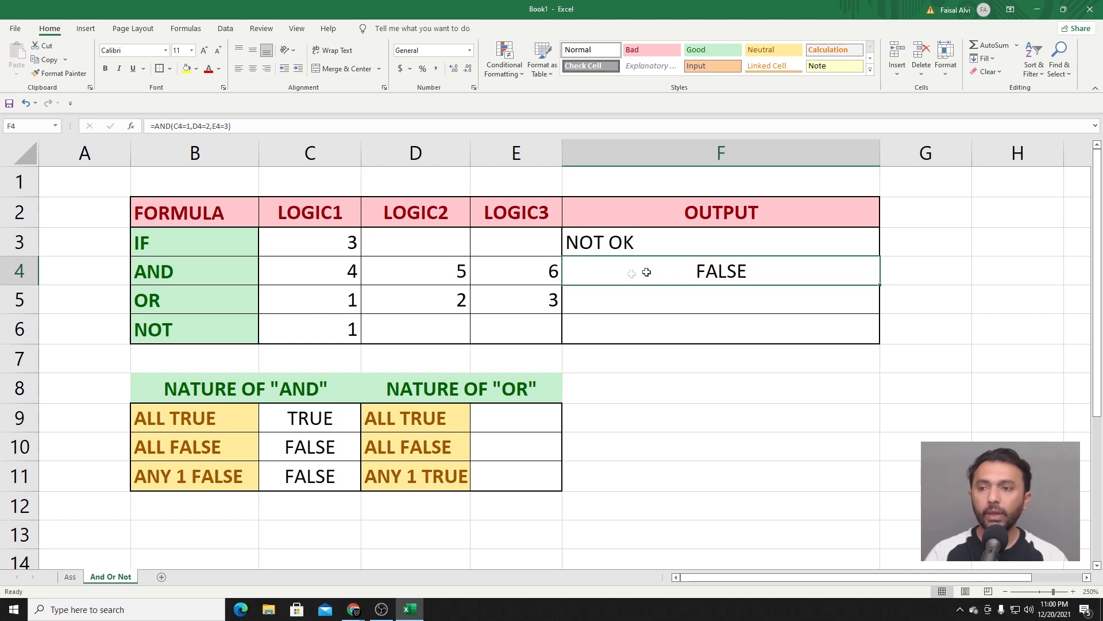
# Step: Enter the formula =OR(C5=1,D5=2,E5=3) in the OR row's OUTPUT cell F5
pyautogui.click(627, 302)
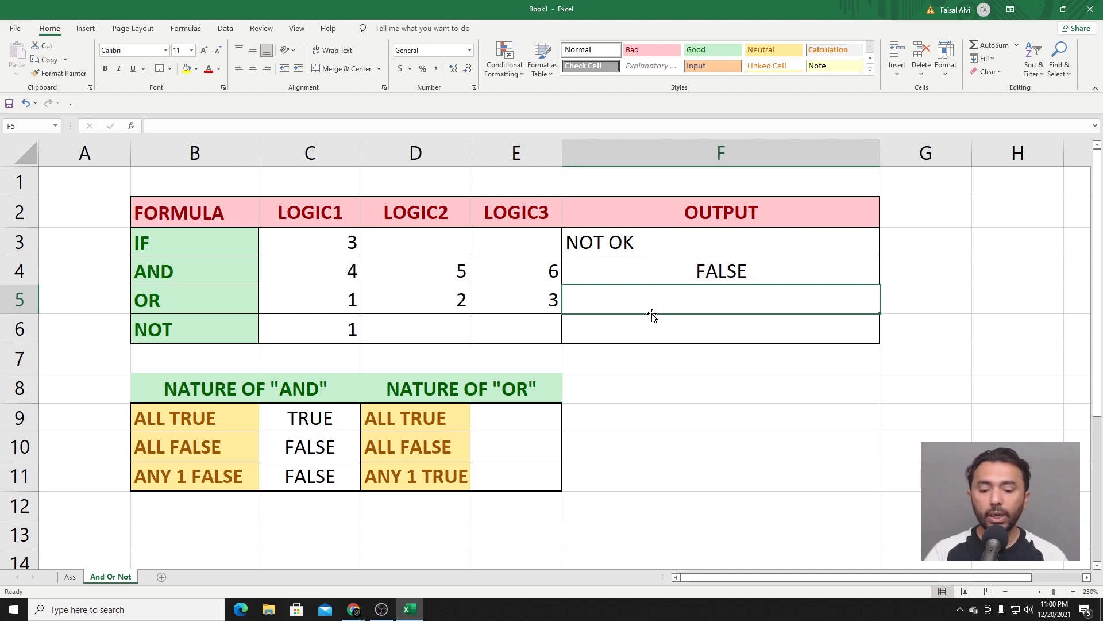
pyautogui.write('=')
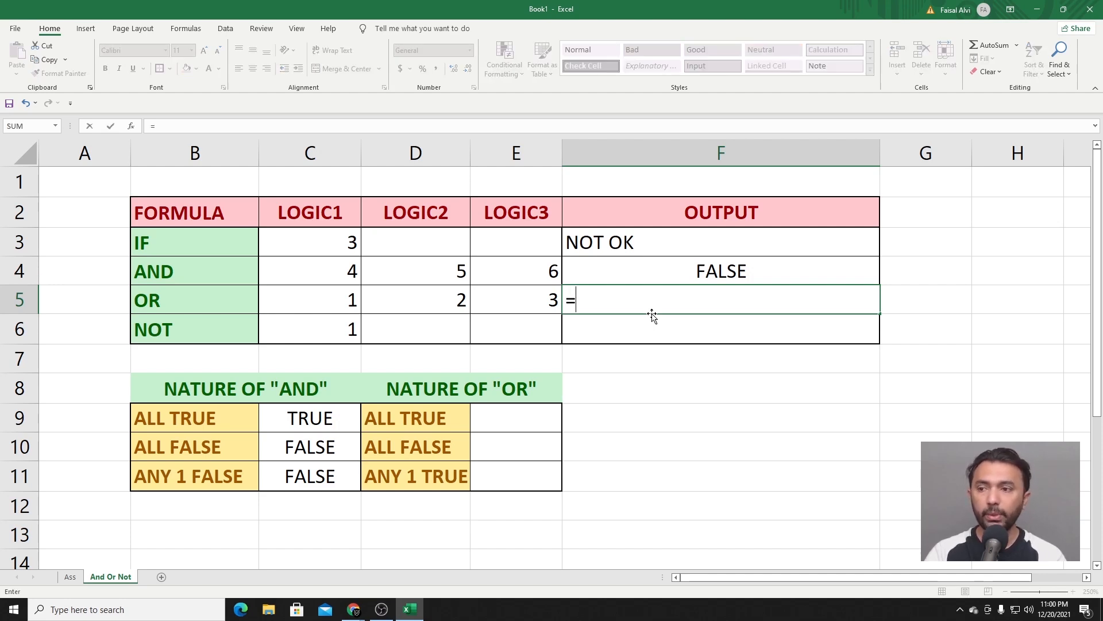
pyautogui.write('OR(')
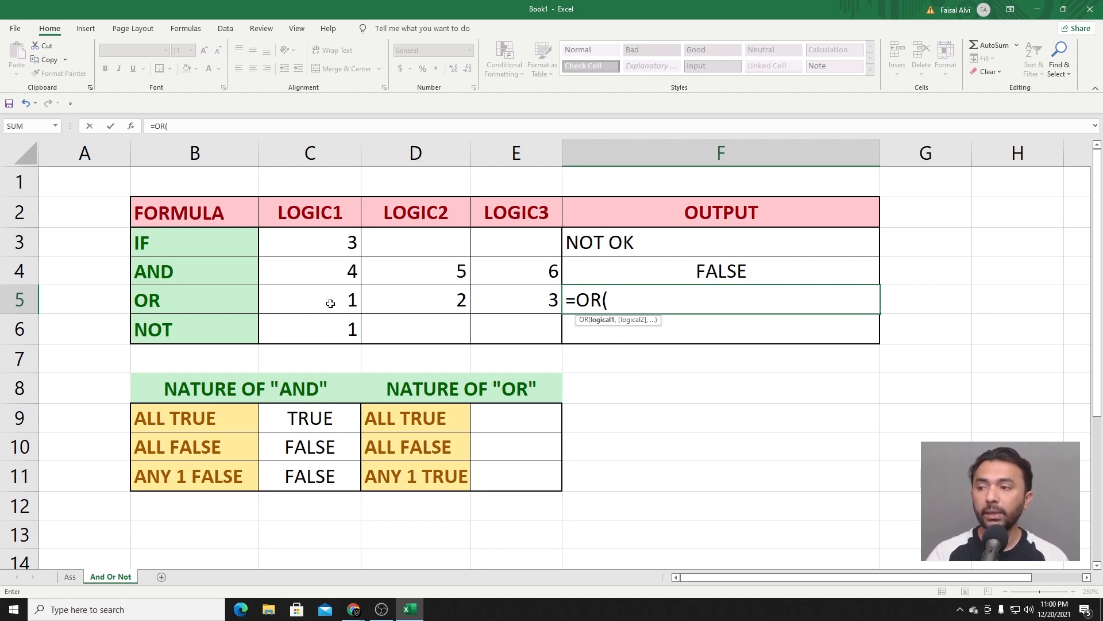
pyautogui.click(330, 304)
pyautogui.write('=1,')
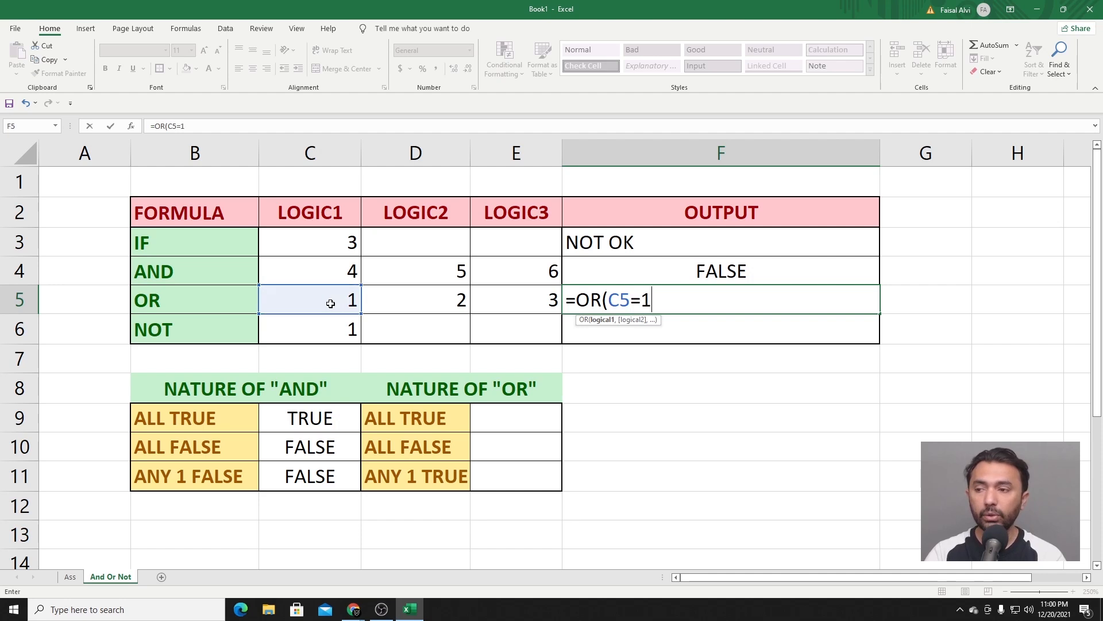
pyautogui.click(431, 304)
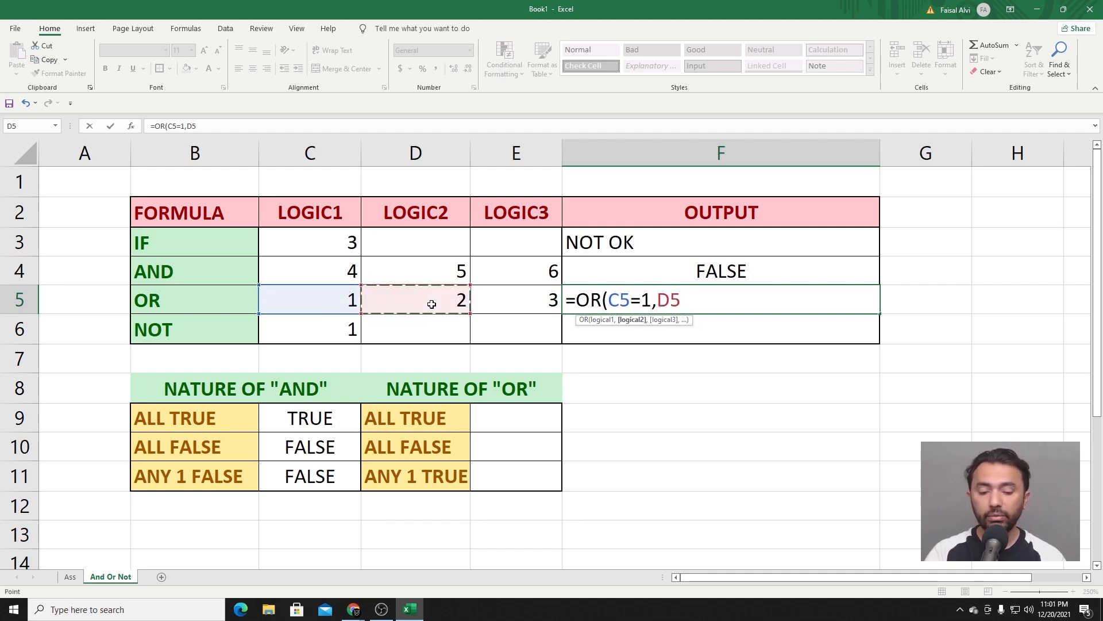
pyautogui.write('=2,')
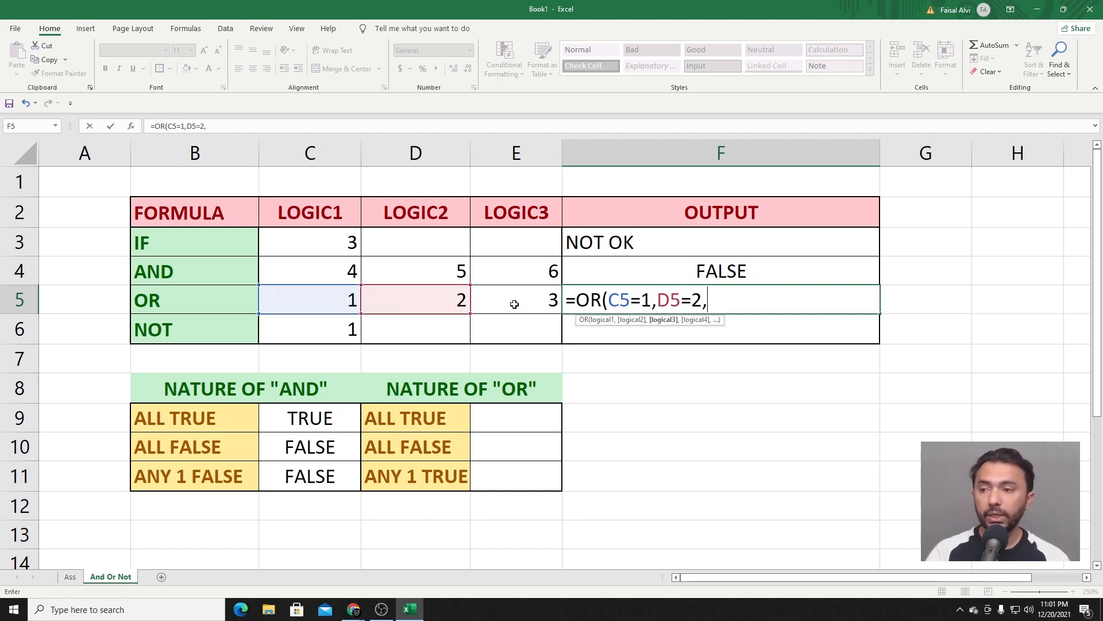
pyautogui.click(519, 299)
pyautogui.write('=')
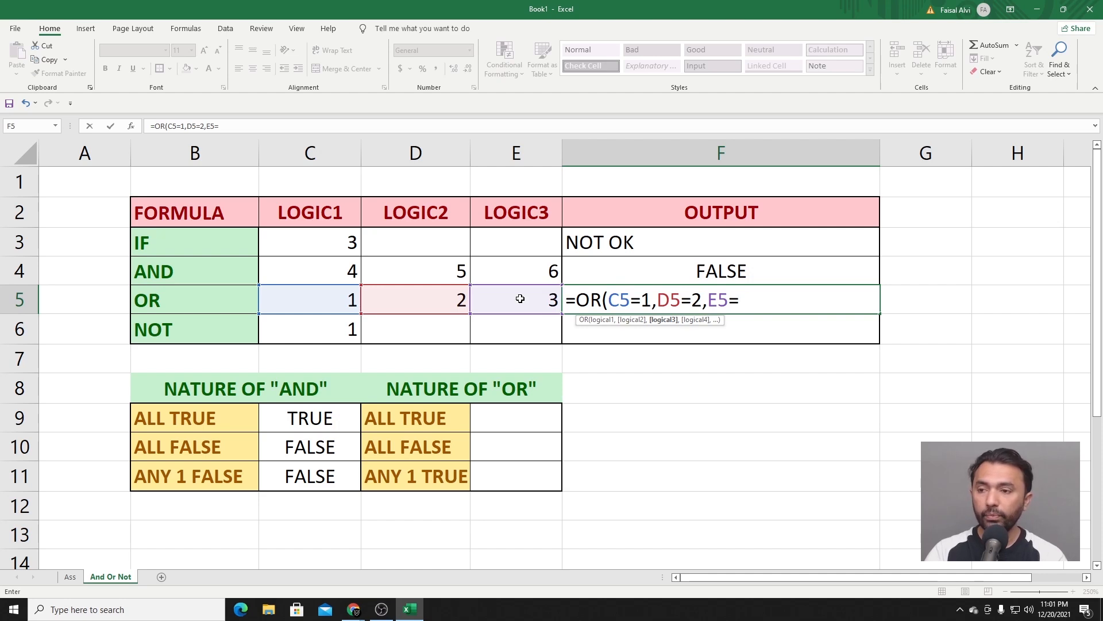
pyautogui.write('3)')
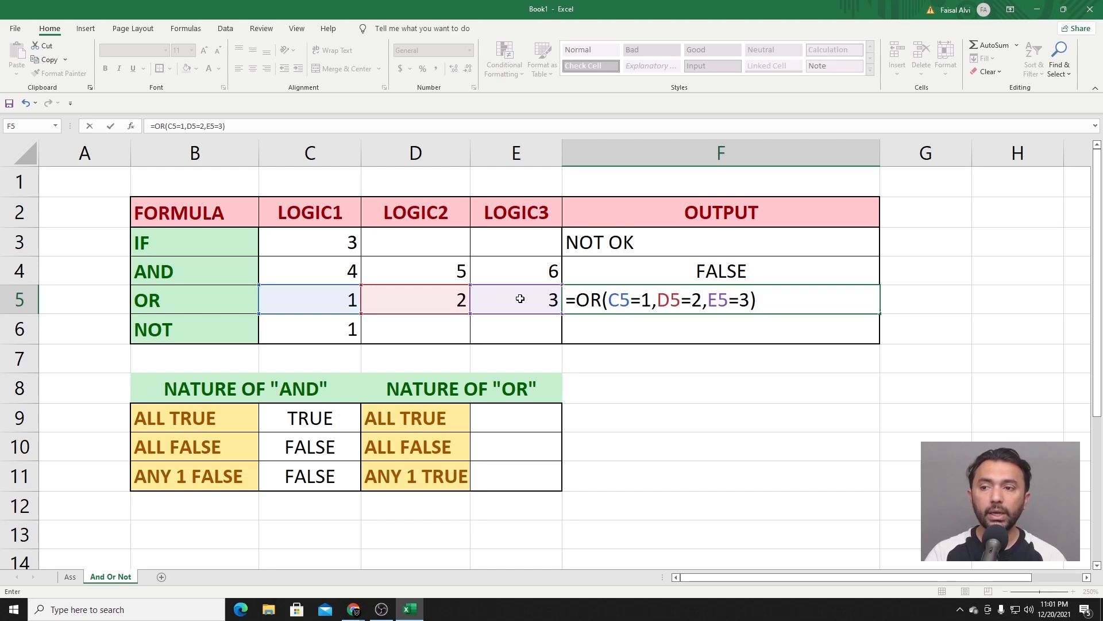
pyautogui.press('Return')
# Step: Change the third condition of the OR formula in F5 to E5=4
pyautogui.doubleClick(660, 301)
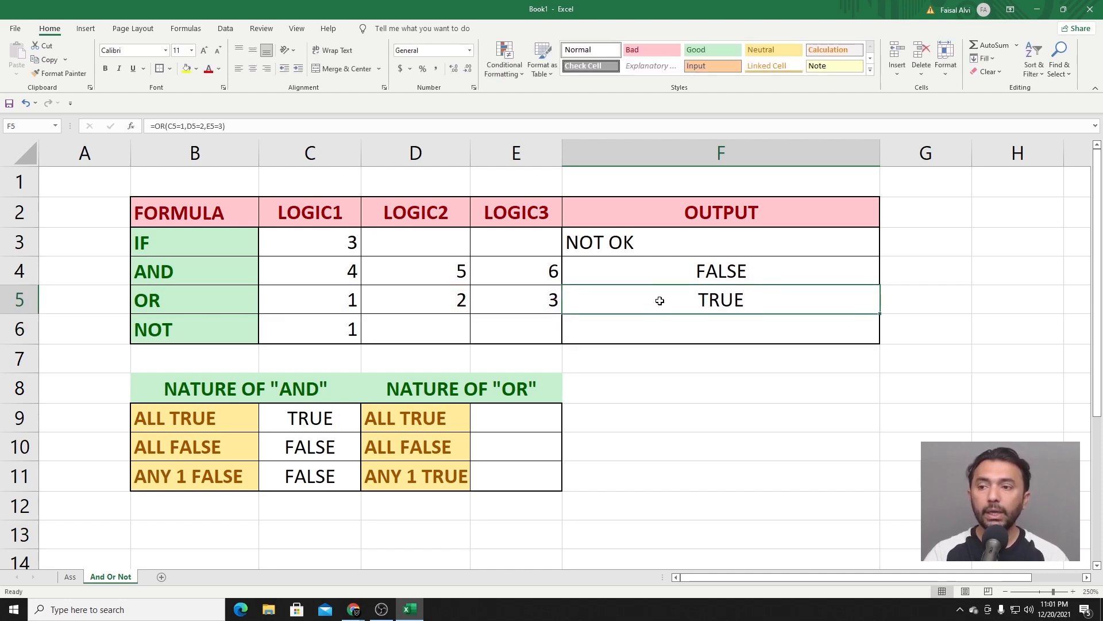
pyautogui.click(749, 302)
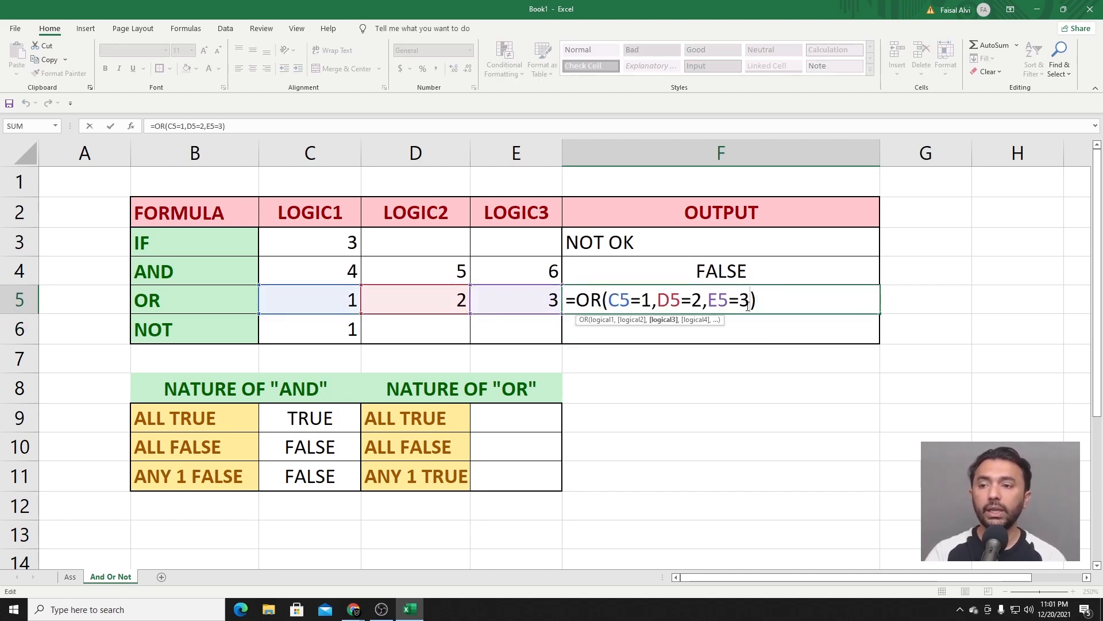
pyautogui.press('BackSpace')
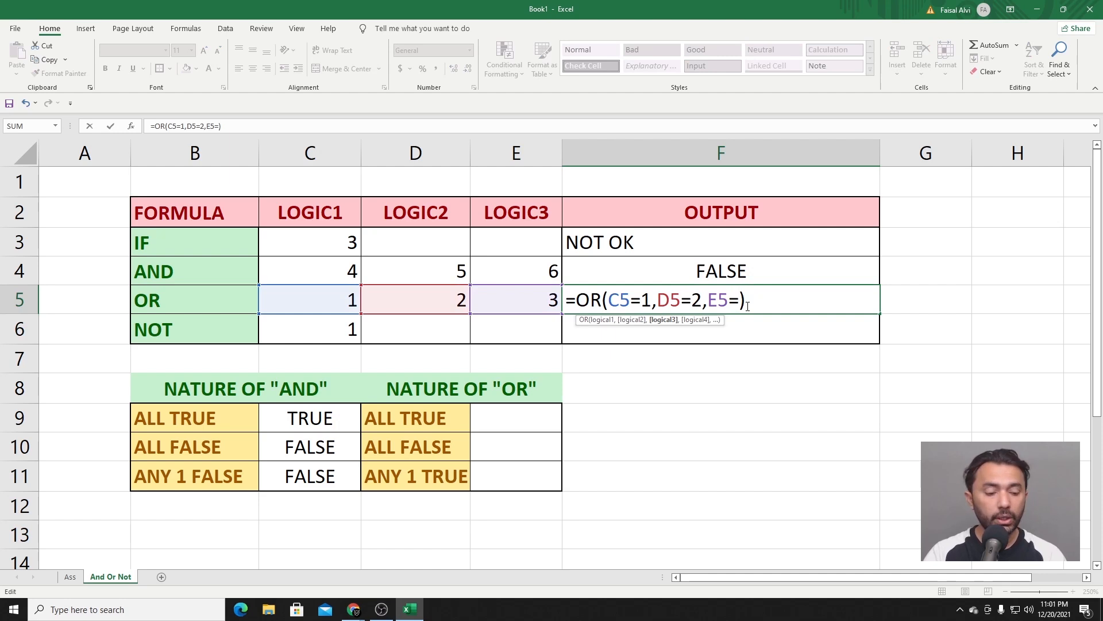
pyautogui.write('4')
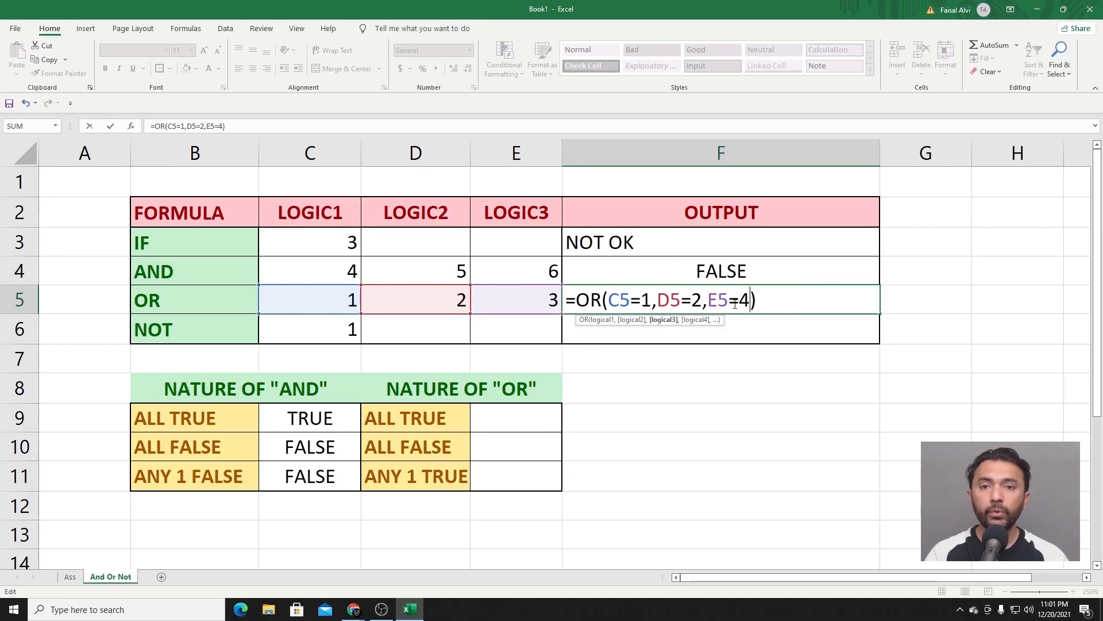
pyautogui.press('Return')
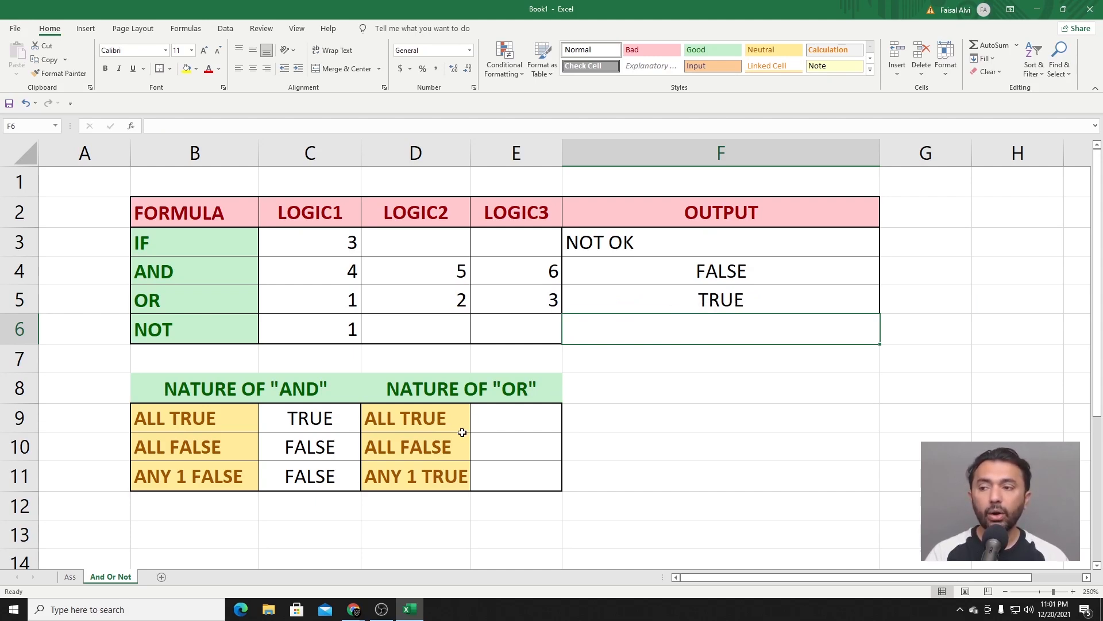
# Step: Enter TRUE in E9 for ALL TRUE and FALSE in E10 for ALL FALSE under NATURE OF "OR"
pyautogui.click(506, 416)
pyautogui.moveTo(386, 419); pyautogui.dragTo(477, 419)
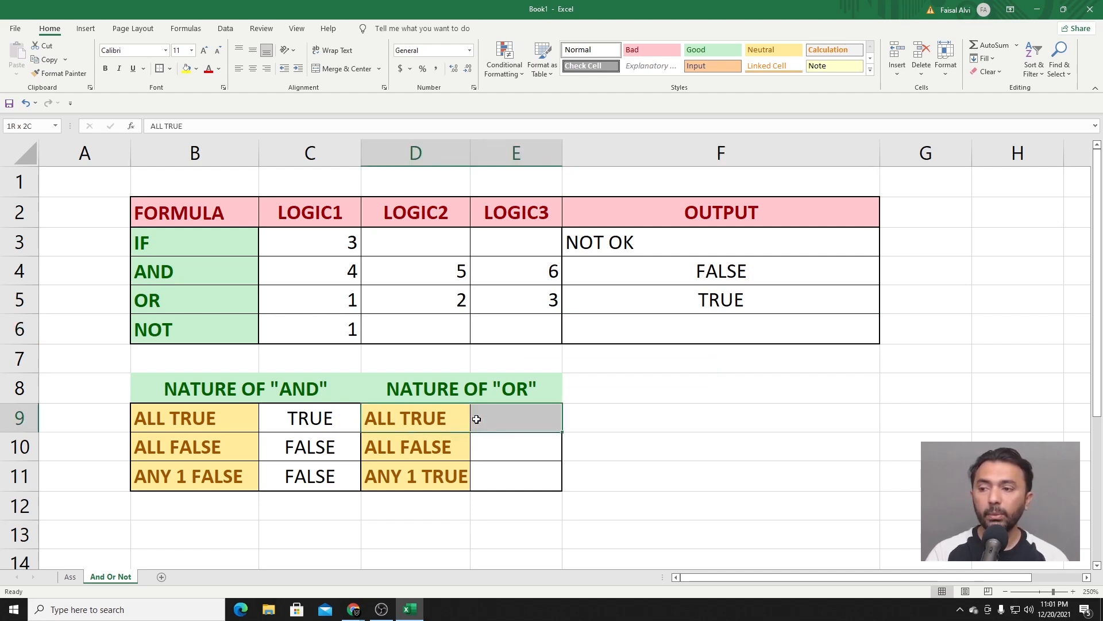
pyautogui.click(511, 418)
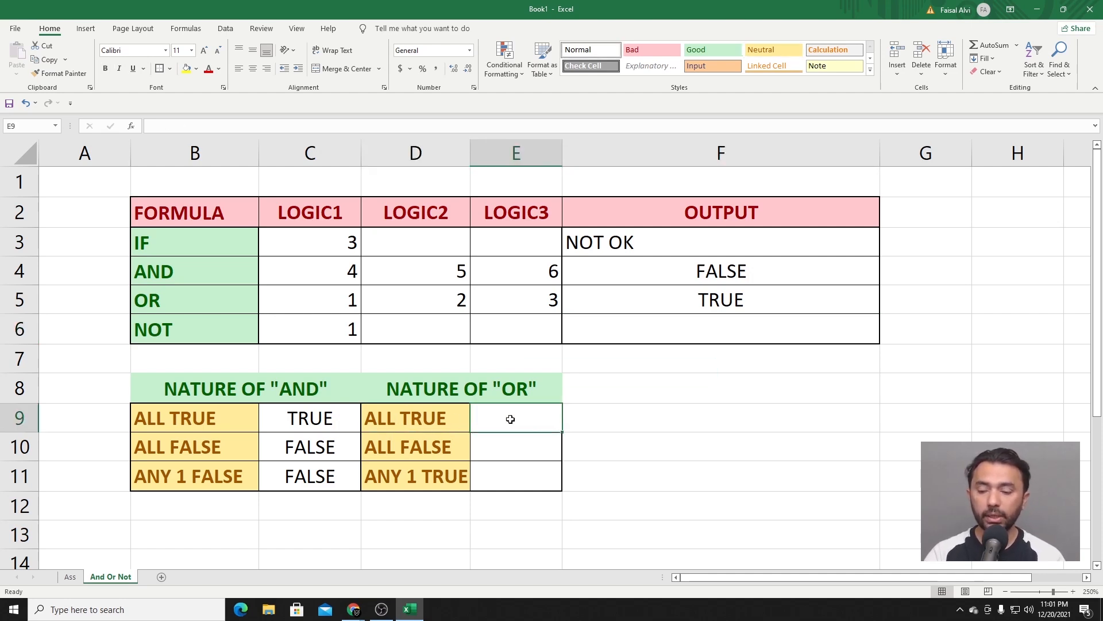
pyautogui.write('TRUE')
pyautogui.press('Return')
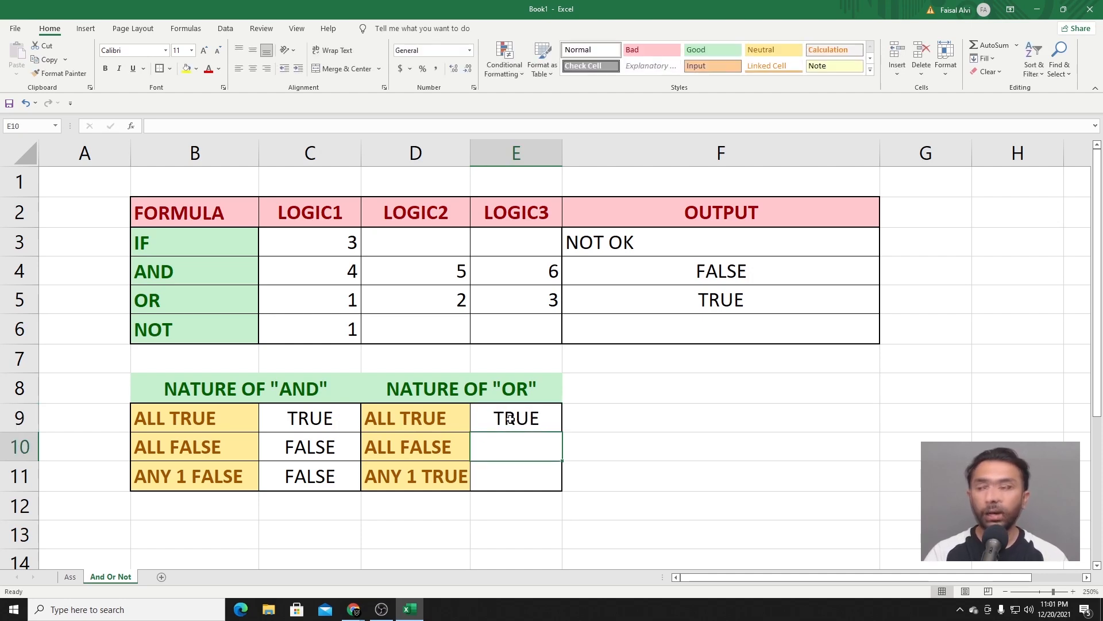
pyautogui.write('FALSE')
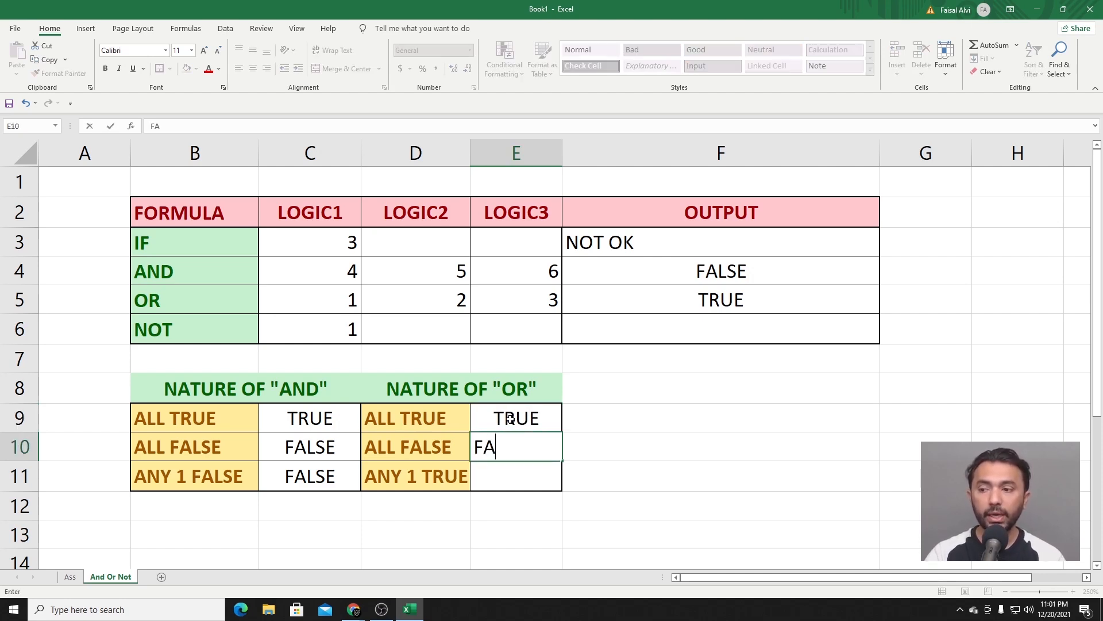
pyautogui.press('Return')
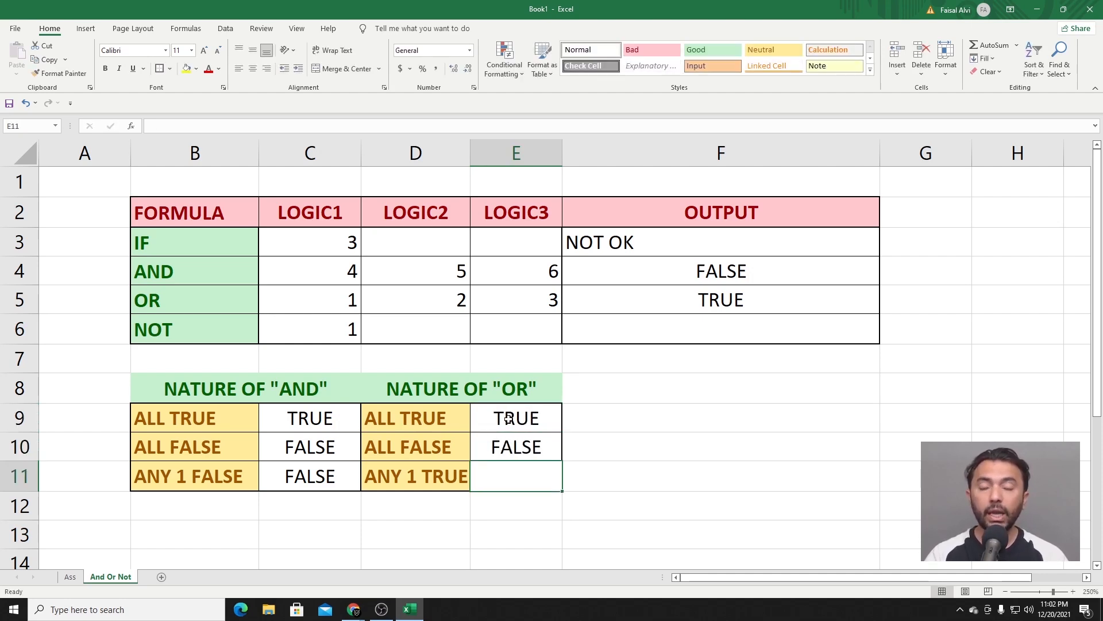
# Step: Review the C5=1 condition of the OR formula in F5 without changing it, and select the OR row's LOGIC2 cell D5
pyautogui.click(607, 306)
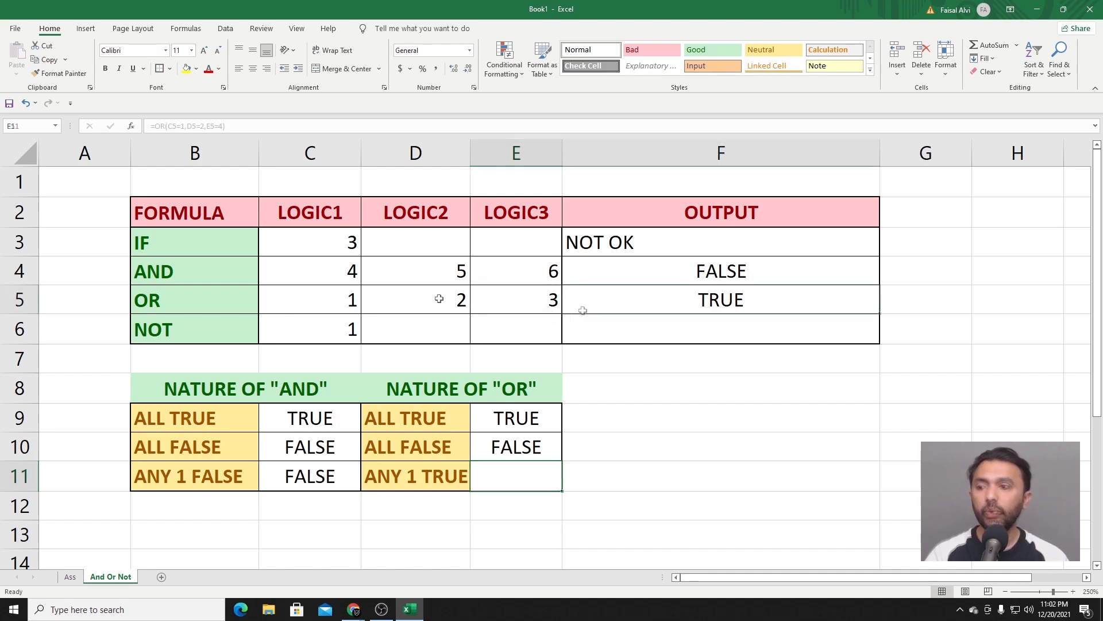
pyautogui.press('F2')
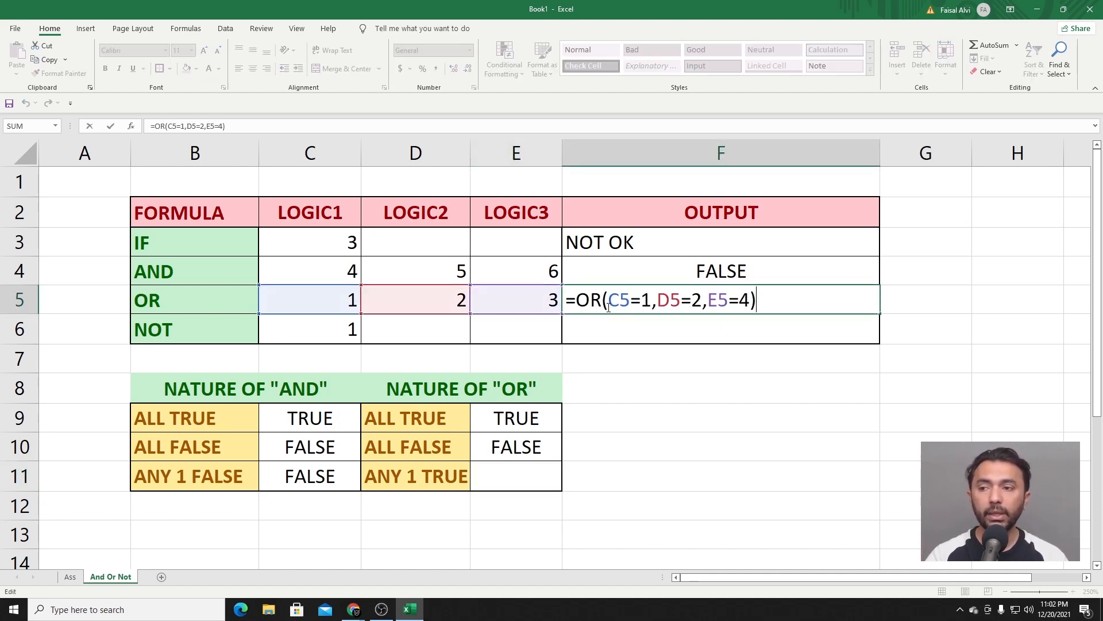
pyautogui.moveTo(610, 300); pyautogui.dragTo(653, 300)
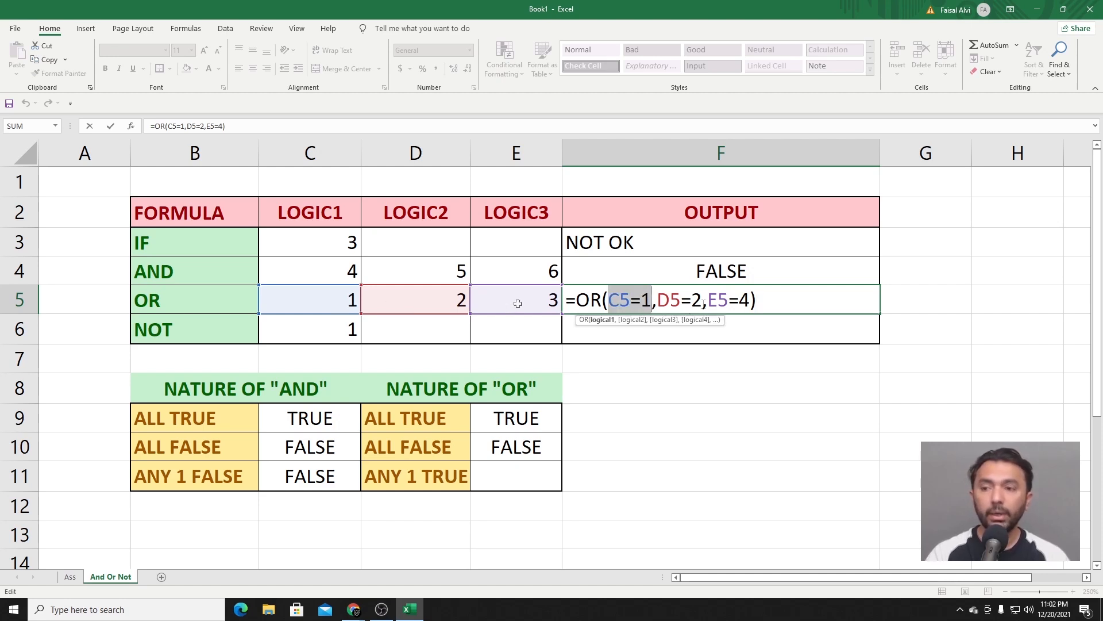
pyautogui.press('Return')
pyautogui.click(459, 299)
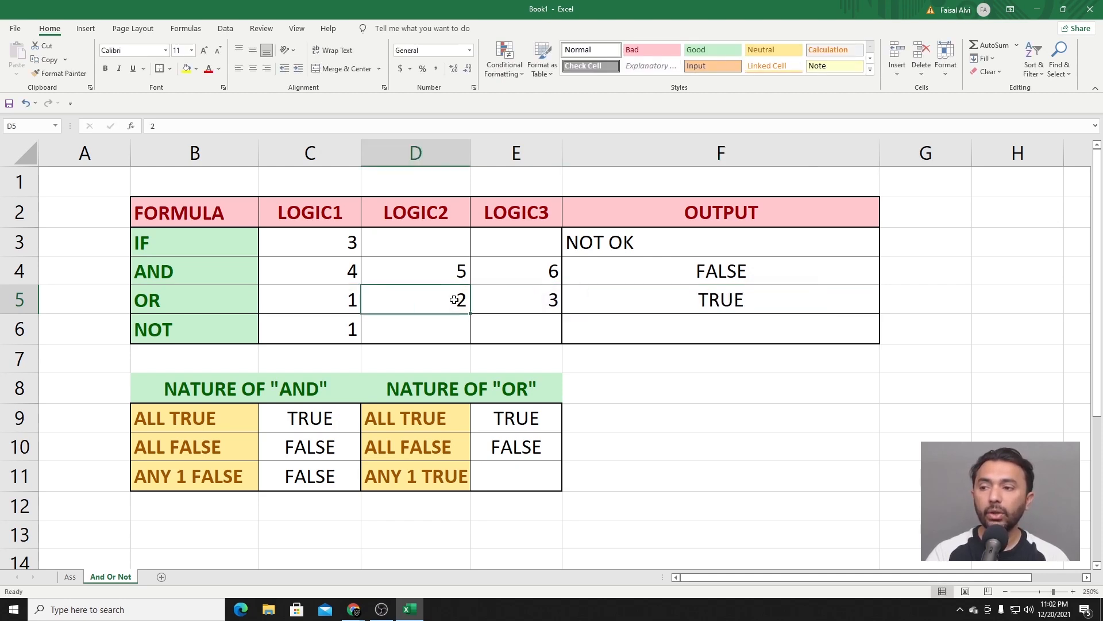
# Step: Set the OR row's LOGIC2 cell D5 to 8 and check the OR formula in F5
pyautogui.write('8')
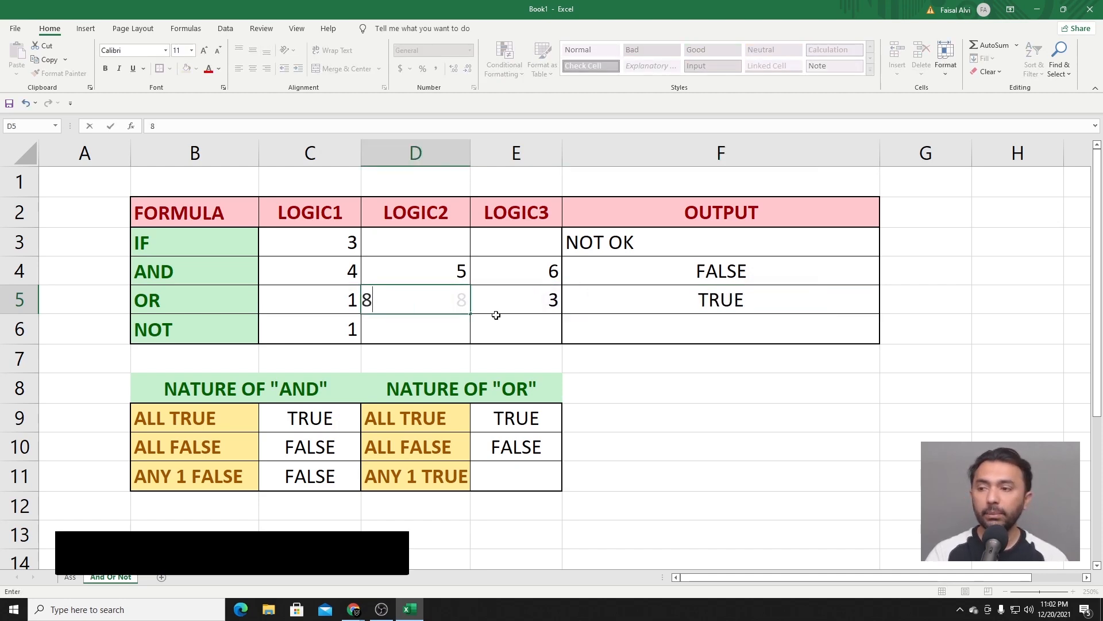
pyautogui.press('Return')
pyautogui.doubleClick(735, 317)
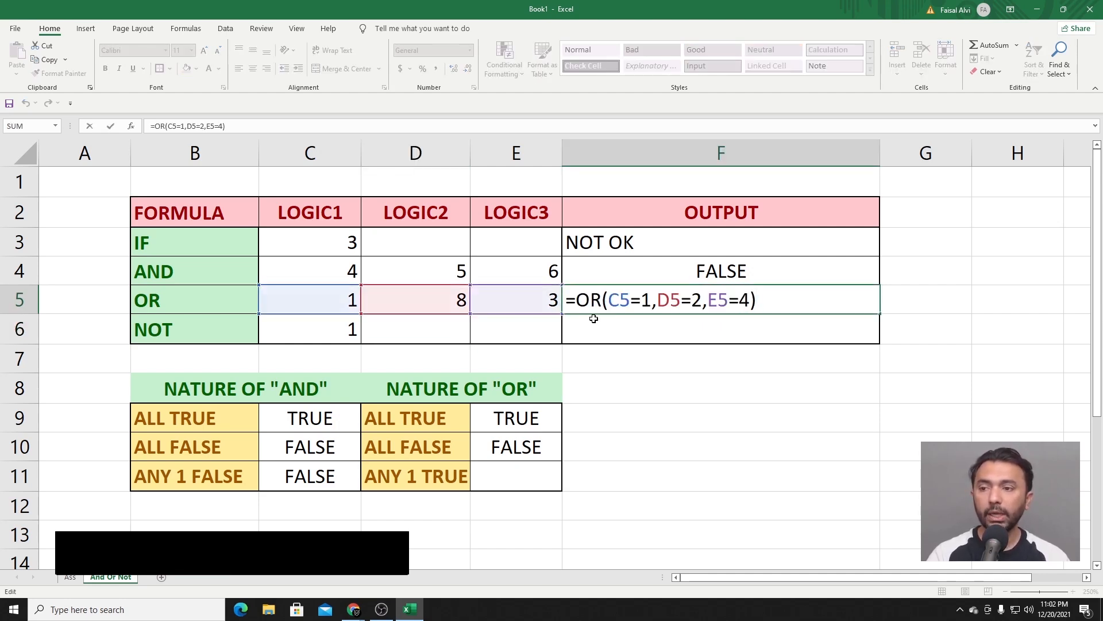
pyautogui.press('Return')
pyautogui.click(727, 304)
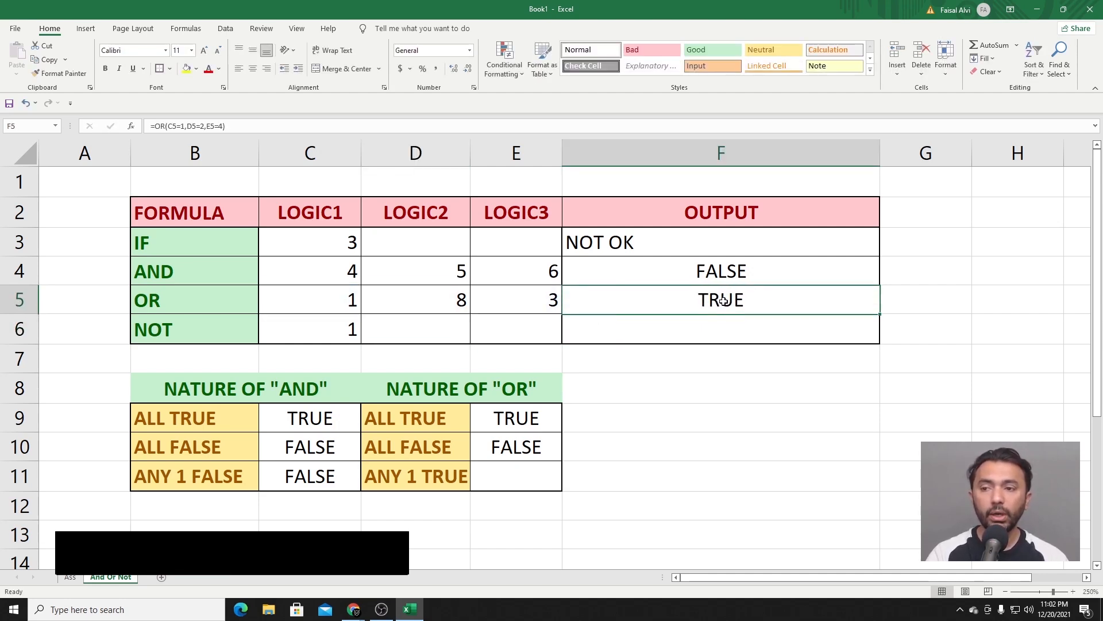
# Step: Enter TRUE in E11 for ANY 1 TRUE under NATURE OF "OR"
pyautogui.click(514, 473)
pyautogui.write('TRUE')
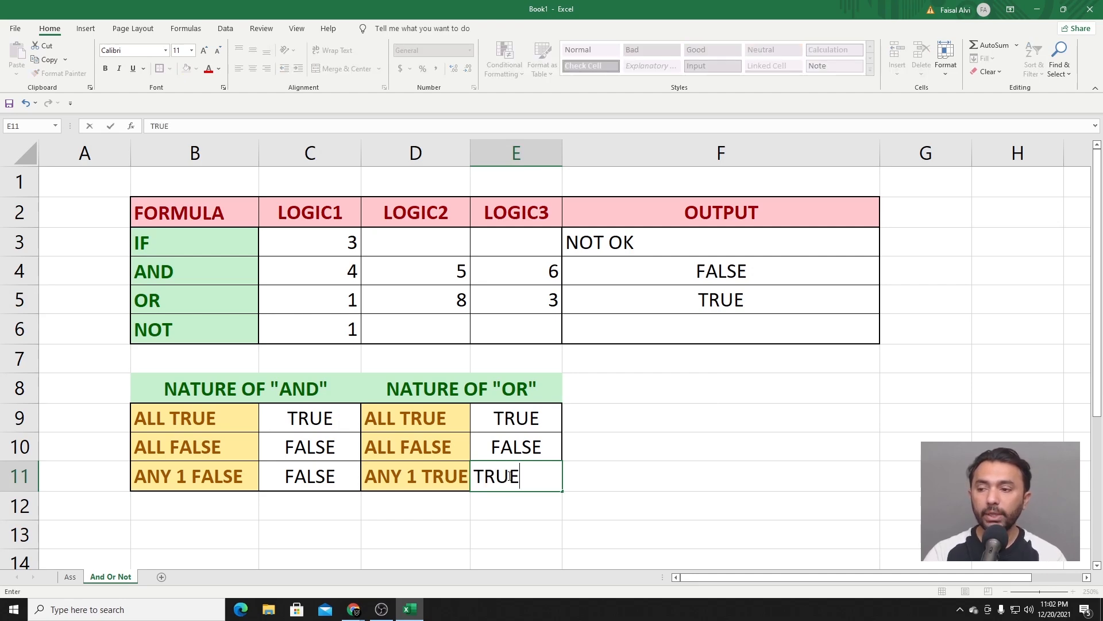
pyautogui.press('Return')
# Step: Review the NATURE OF "AND" table row by row, from ALL TRUE to ANY 1 FALSE, with each result
pyautogui.keyDown('ctrl'); pyautogui.scroll(3, 364, 452); pyautogui.keyUp('ctrl')
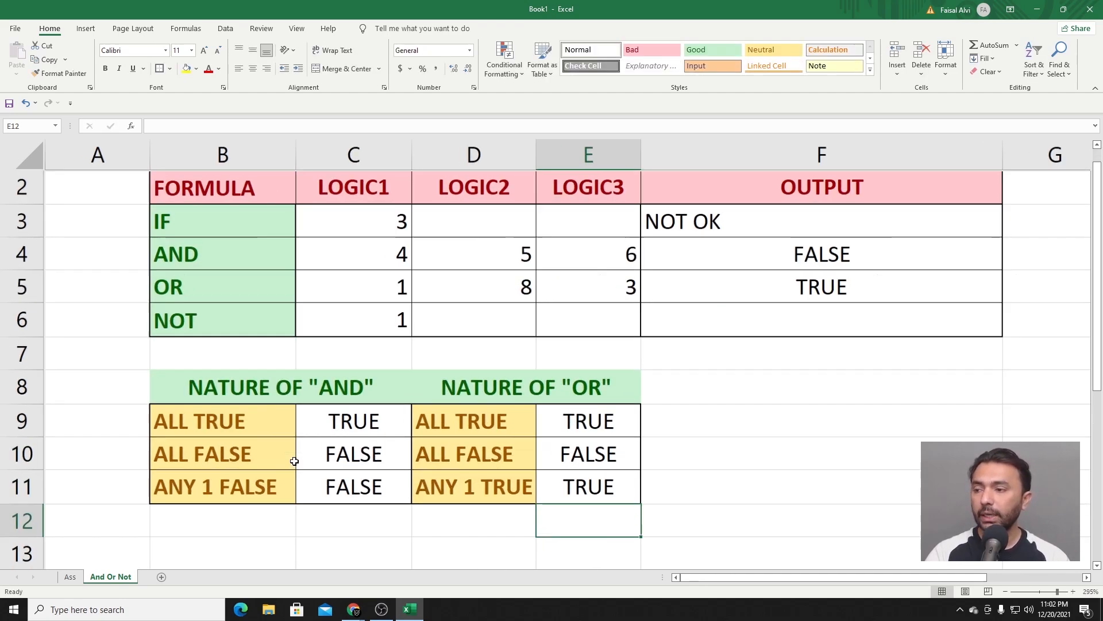
pyautogui.click(246, 402)
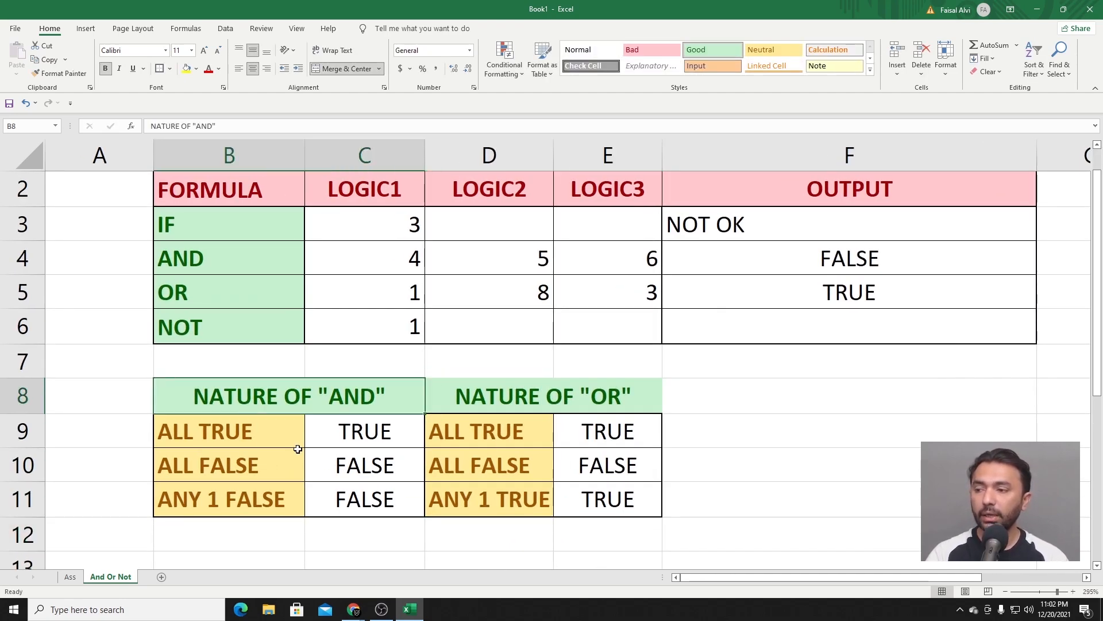
pyautogui.click(255, 439)
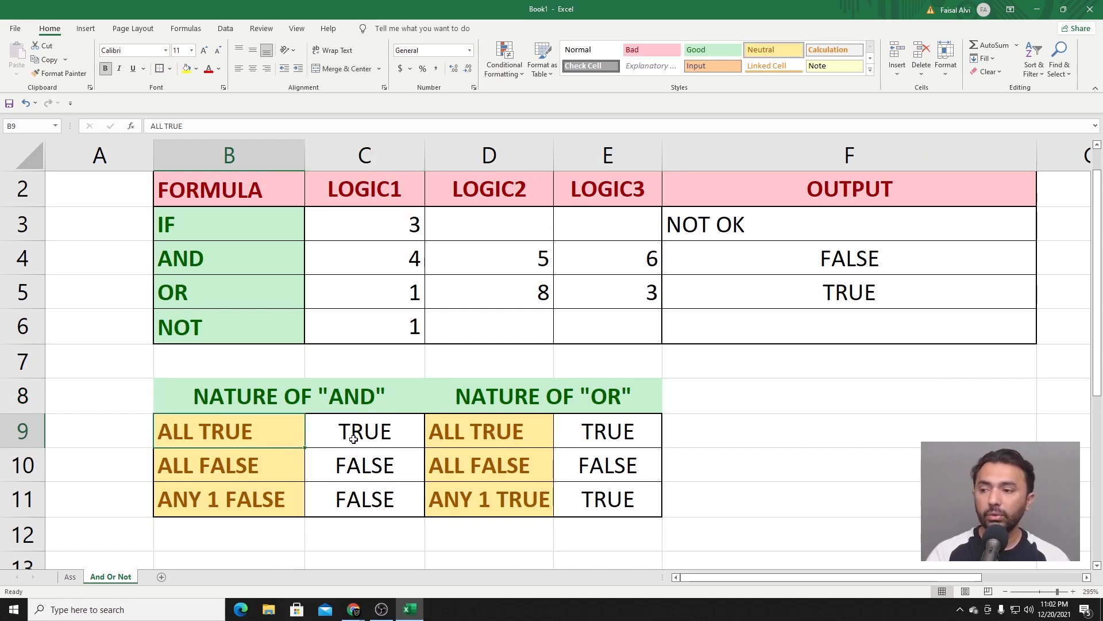
pyautogui.click(366, 436)
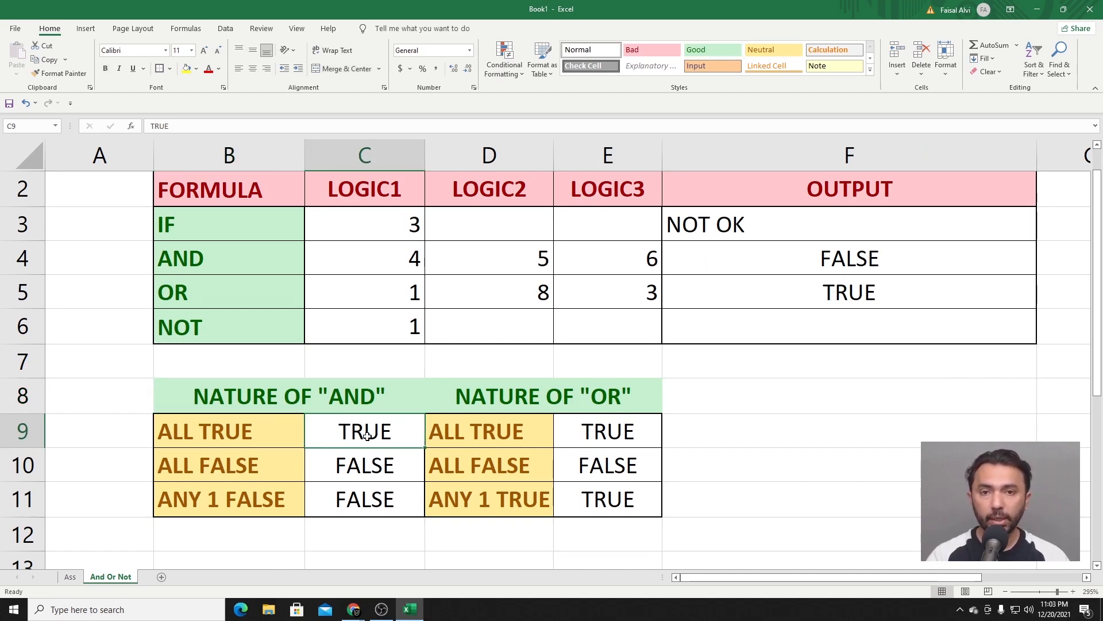
pyautogui.click(247, 466)
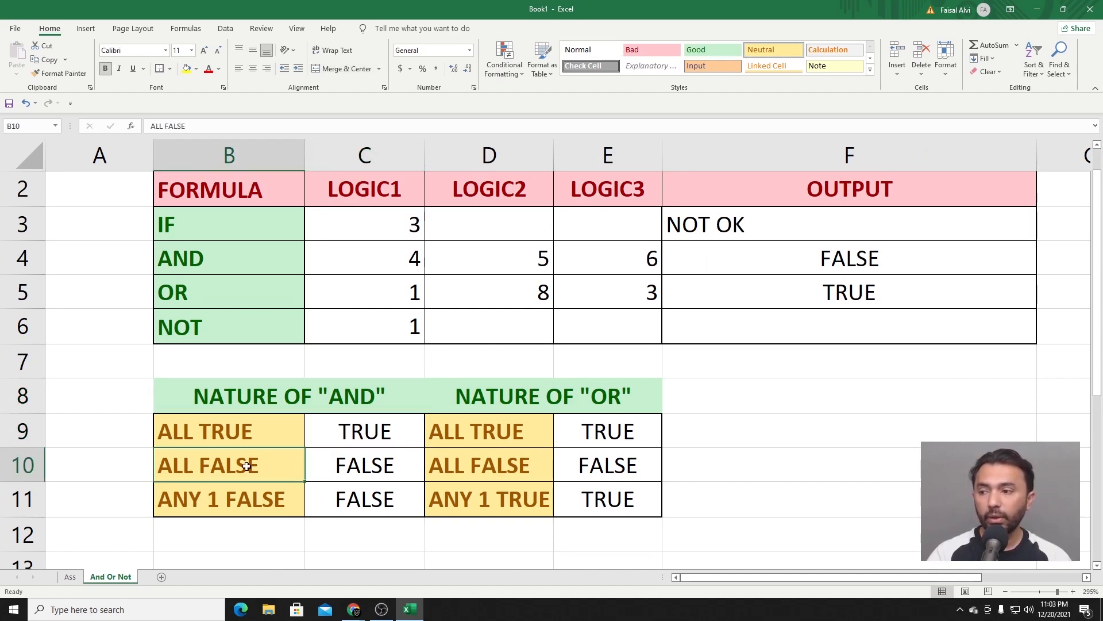
pyautogui.click(351, 466)
pyautogui.click(237, 498)
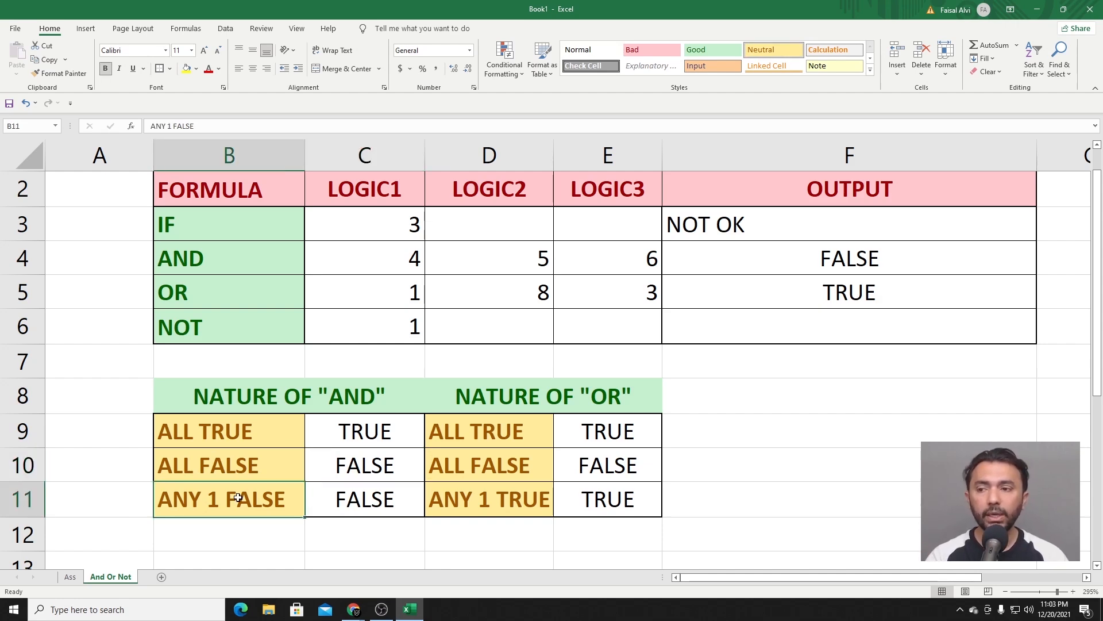
pyautogui.click(327, 501)
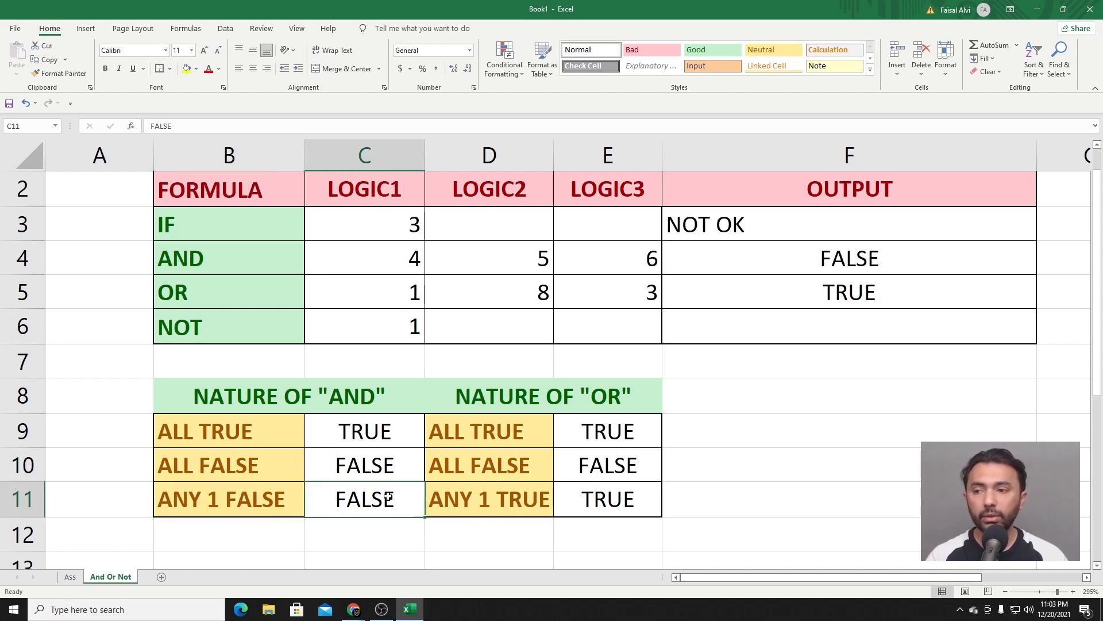
# Step: Review the NATURE OF "OR" table row by row, from ALL TRUE to ANY 1 TRUE, with each result
pyautogui.click(498, 435)
pyautogui.click(604, 432)
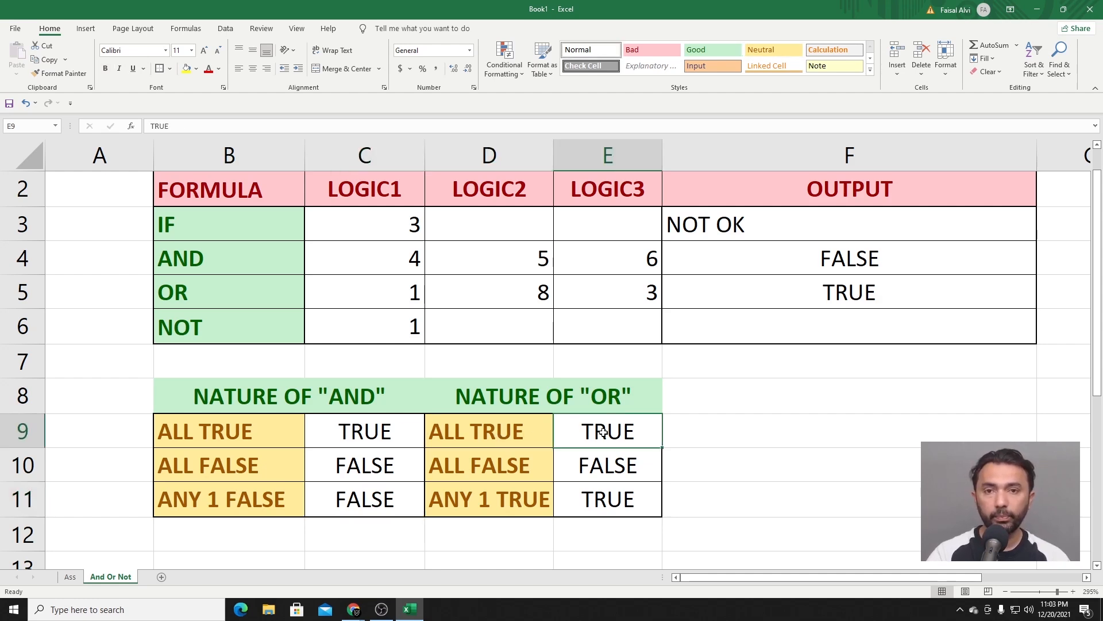
pyautogui.moveTo(499, 438); pyautogui.dragTo(487, 465)
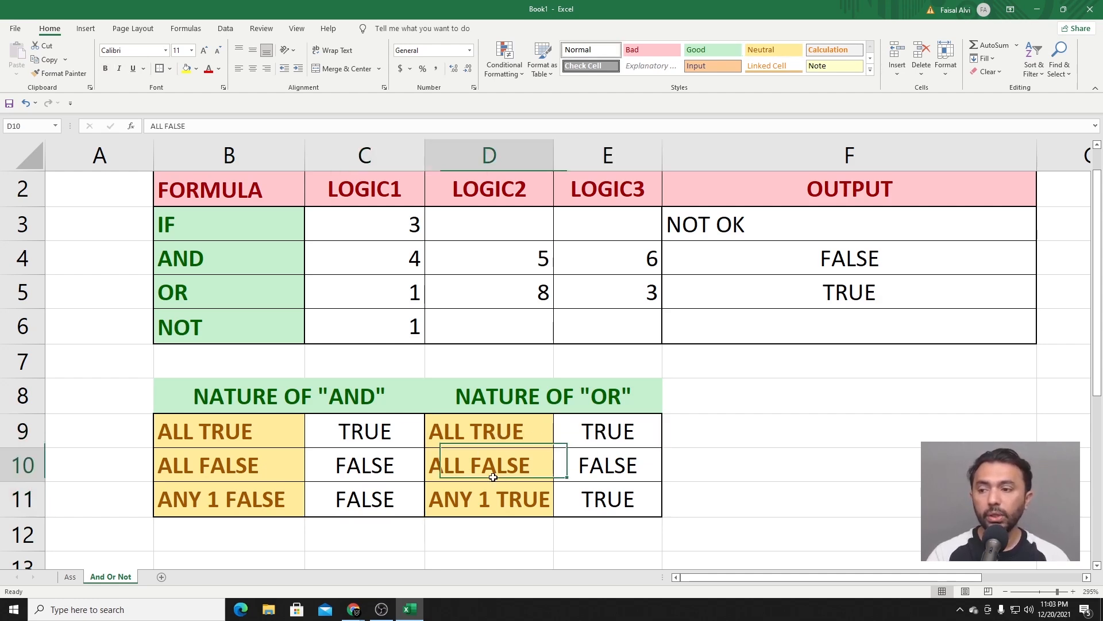
pyautogui.click(587, 475)
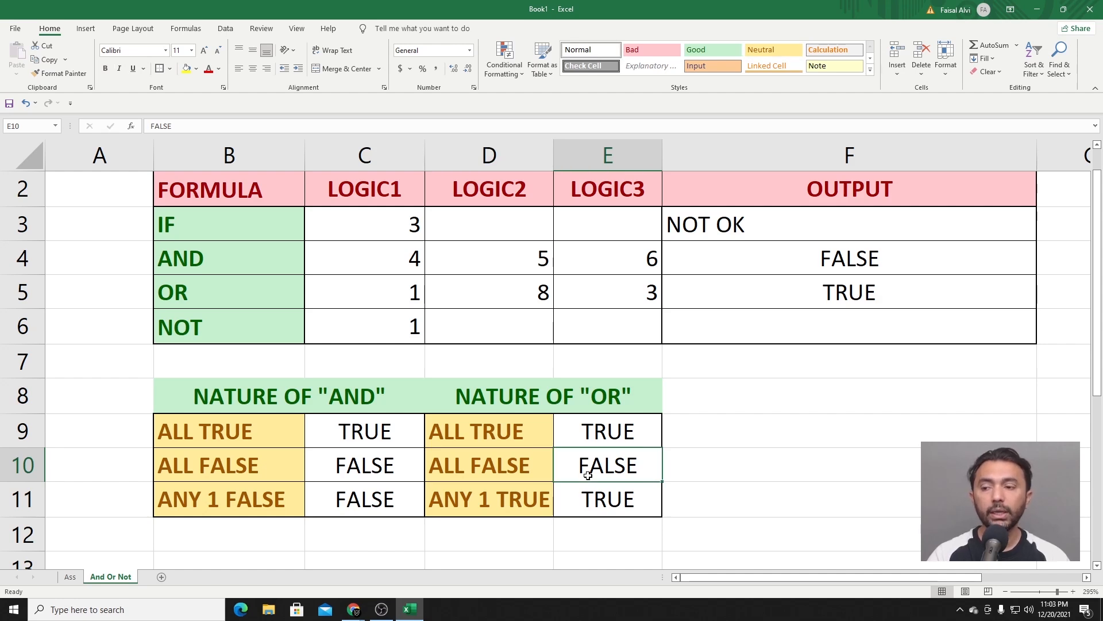
pyautogui.click(507, 497)
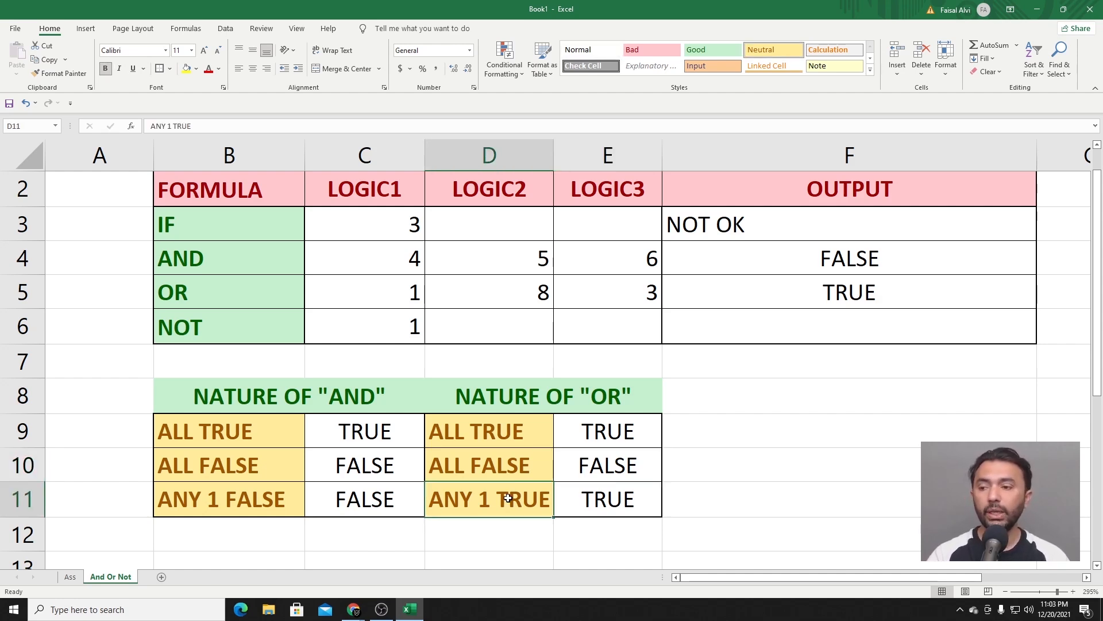
pyautogui.click(600, 504)
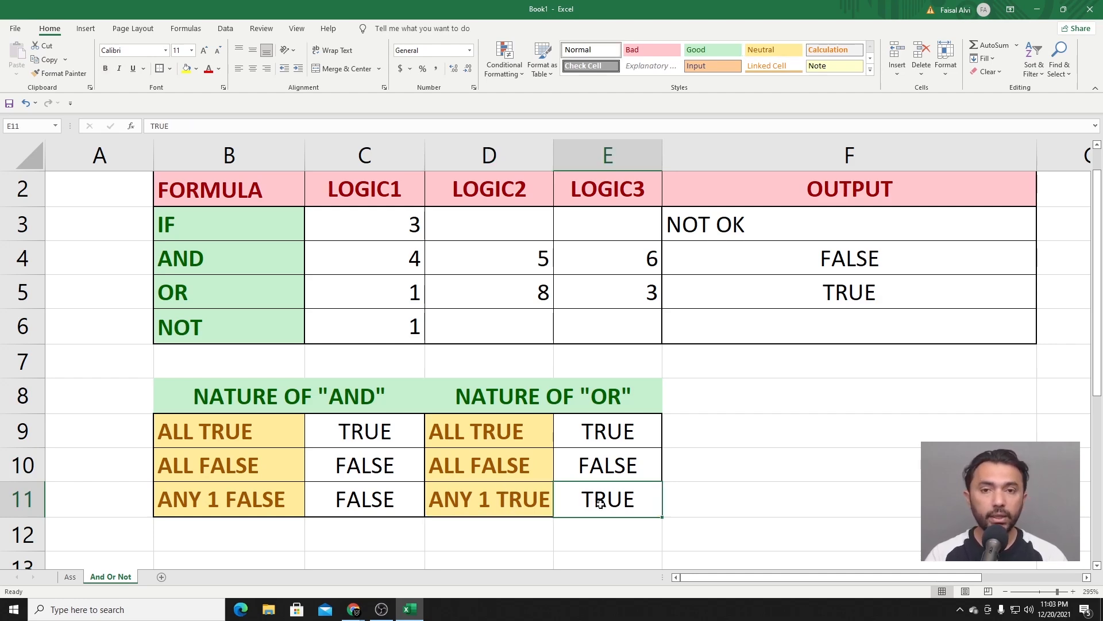
# Step: Enter the formula =NOT(C6=1) in the NOT row's OUTPUT cell F6
pyautogui.click(815, 325)
pyautogui.scroll(-2, 816, 326)
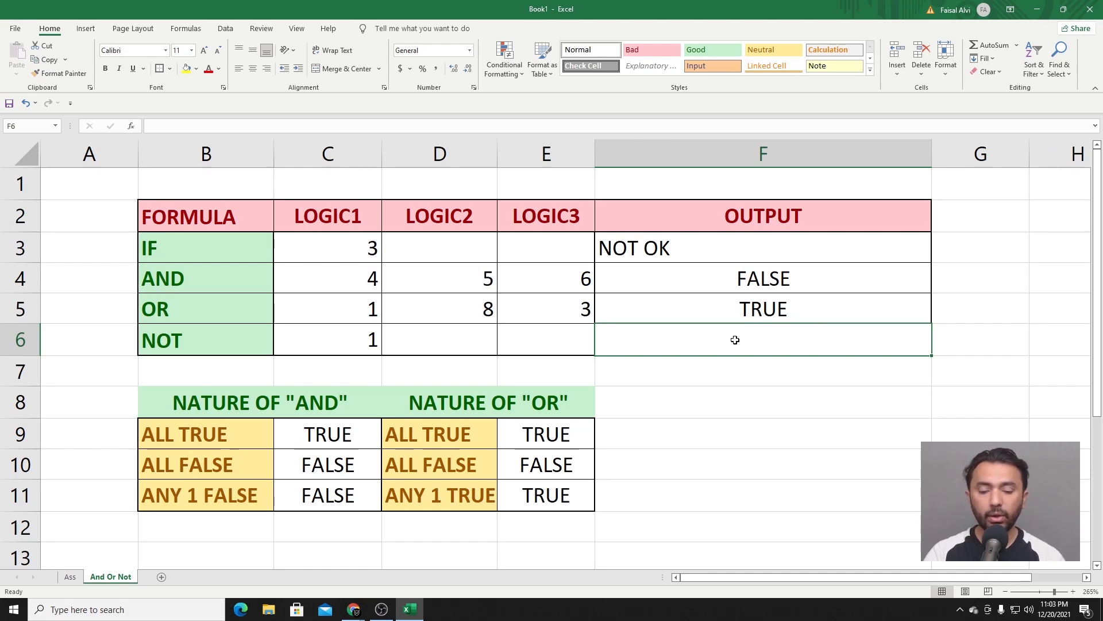
pyautogui.write('=NOT(')
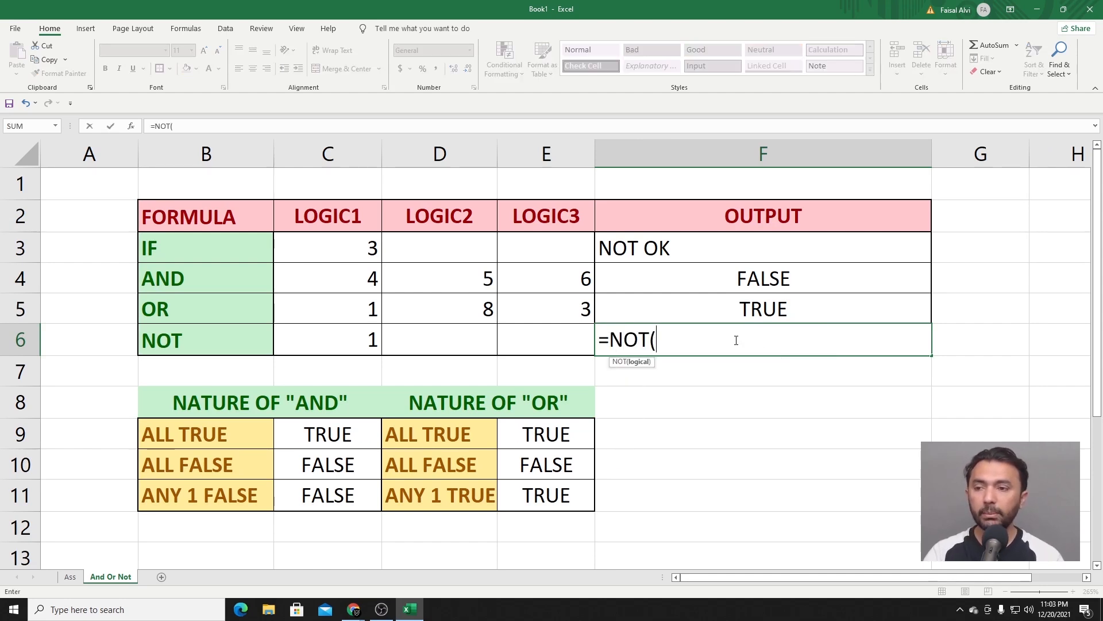
pyautogui.click(361, 342)
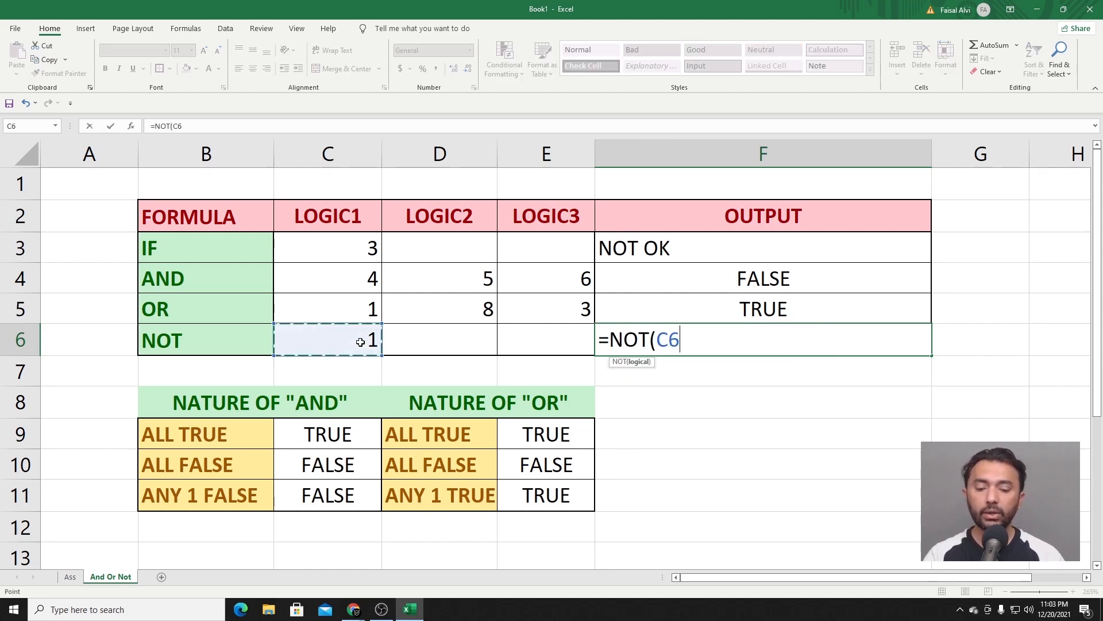
pyautogui.write('=')
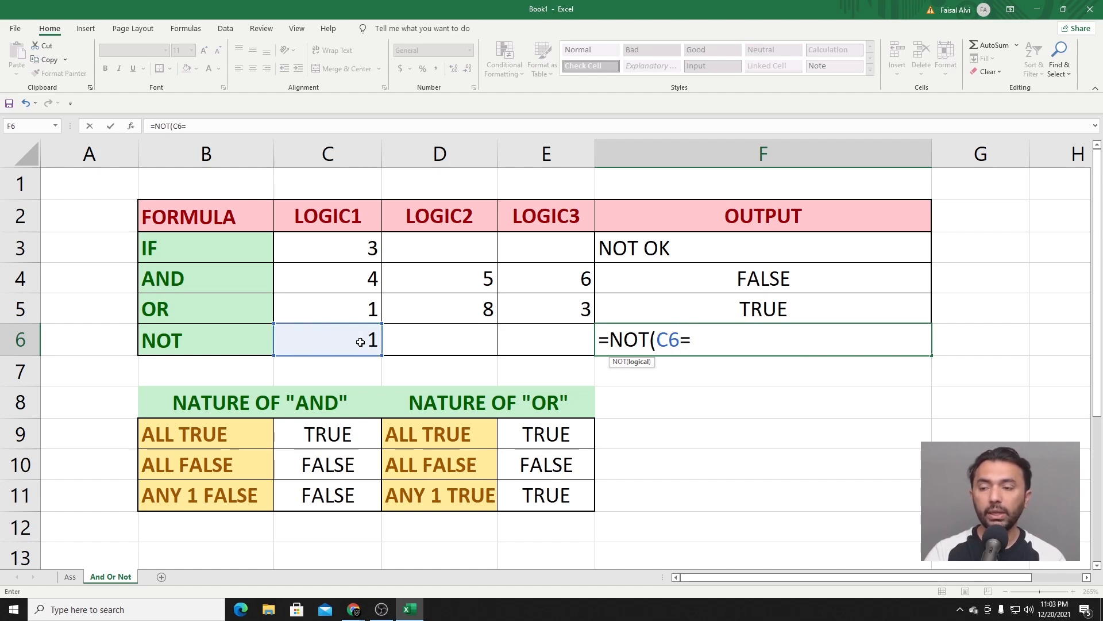
pyautogui.write('1)')
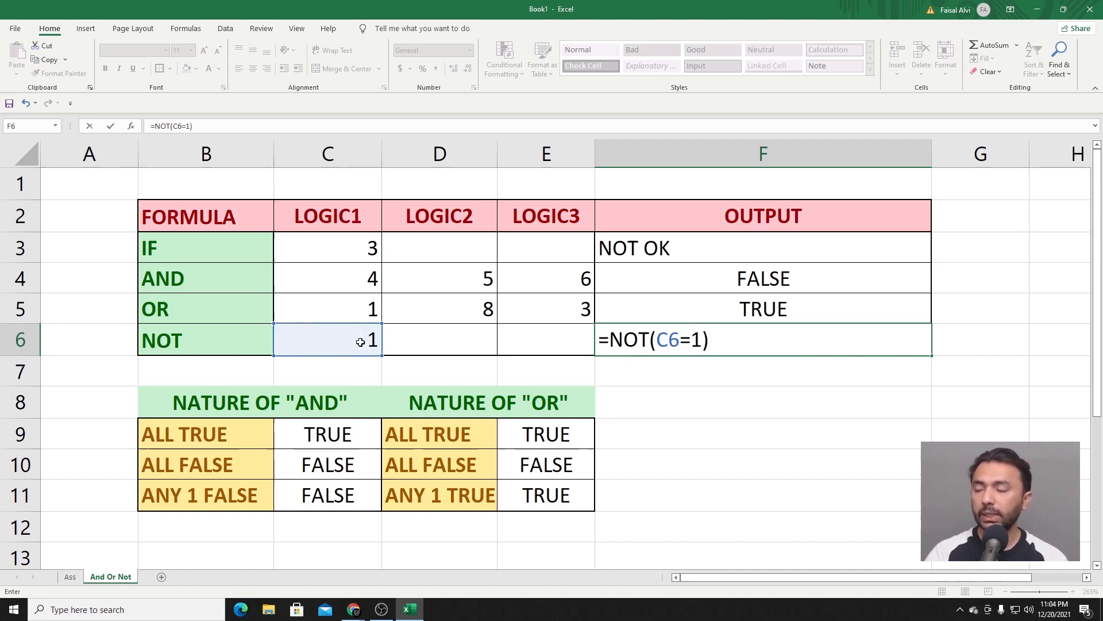
pyautogui.press('Return')
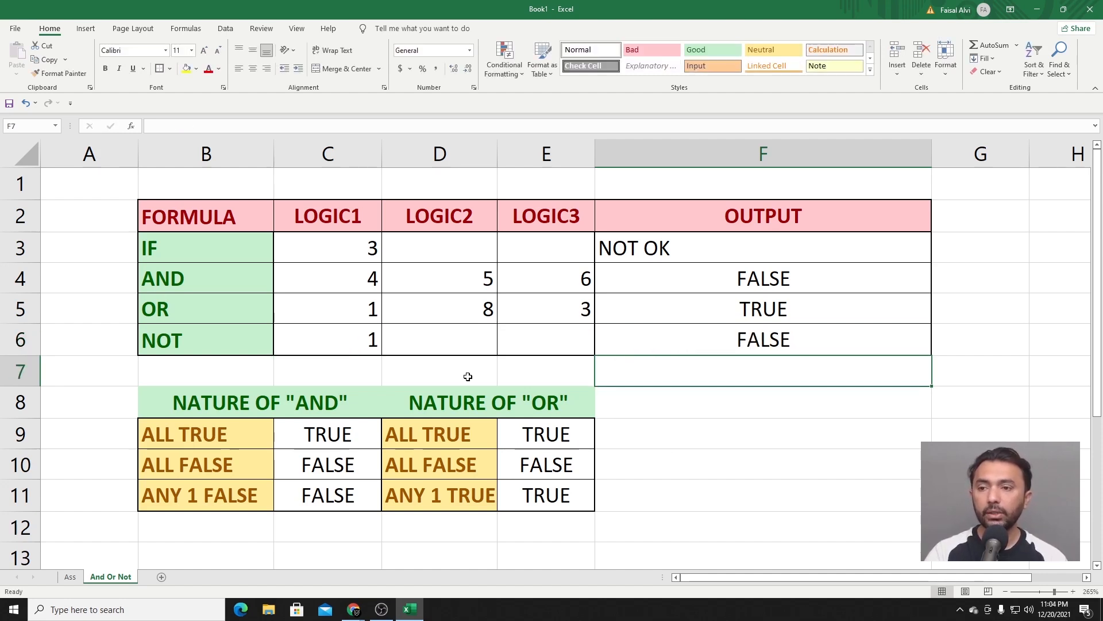
# Step: Examine the C6=1 condition and the NOT function name in F6's formula without changing it
pyautogui.click(778, 345)
pyautogui.doubleClick(764, 350)
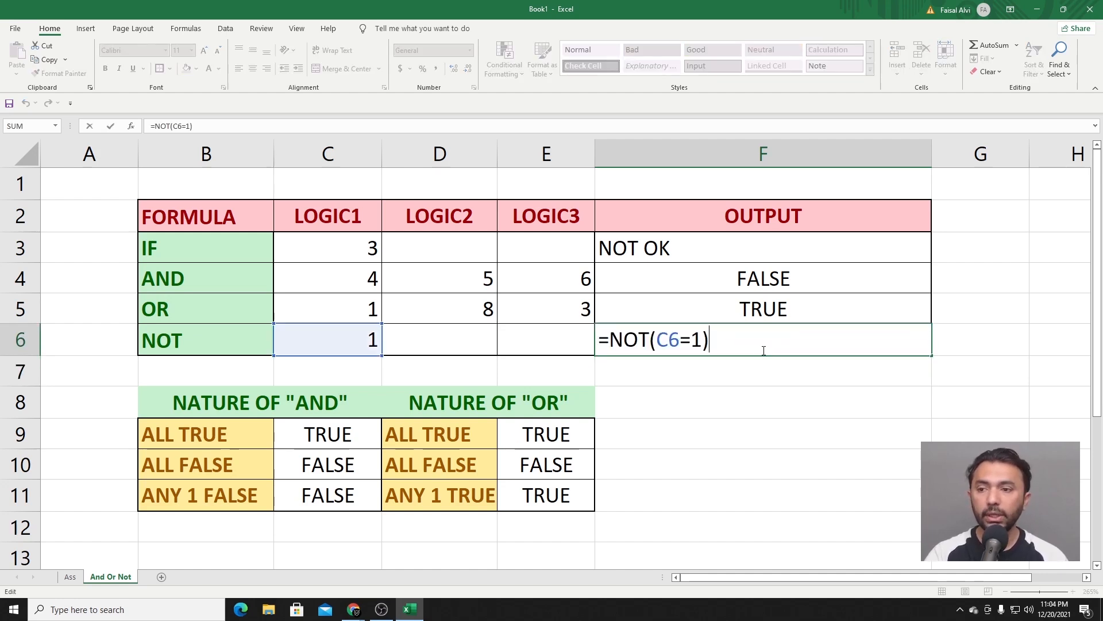
pyautogui.moveTo(658, 342); pyautogui.dragTo(701, 343)
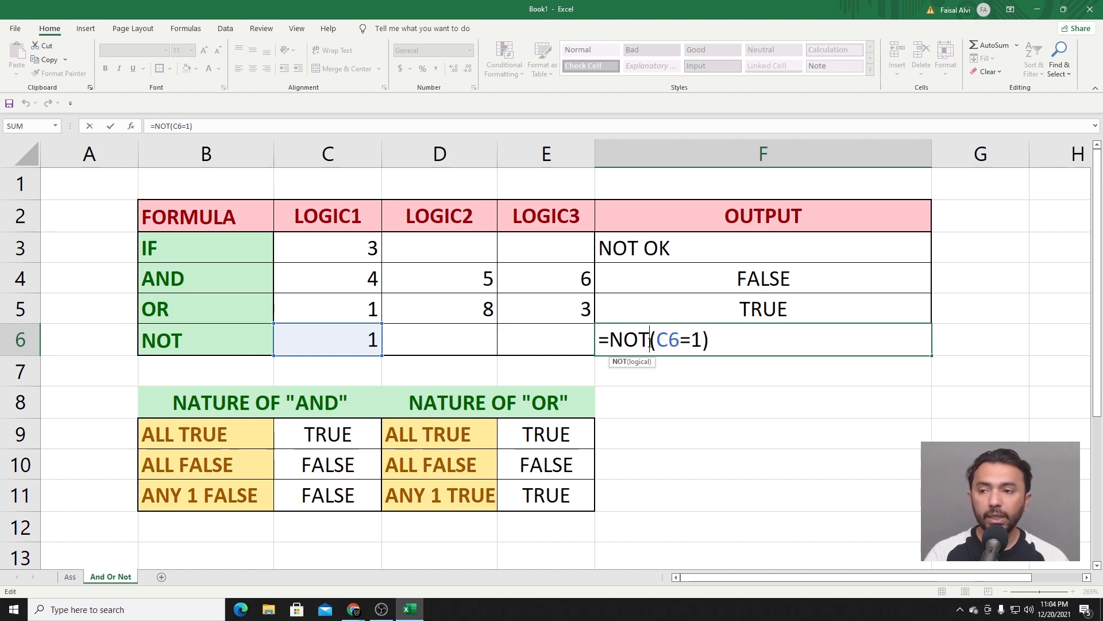
pyautogui.moveTo(650, 340); pyautogui.dragTo(611, 340)
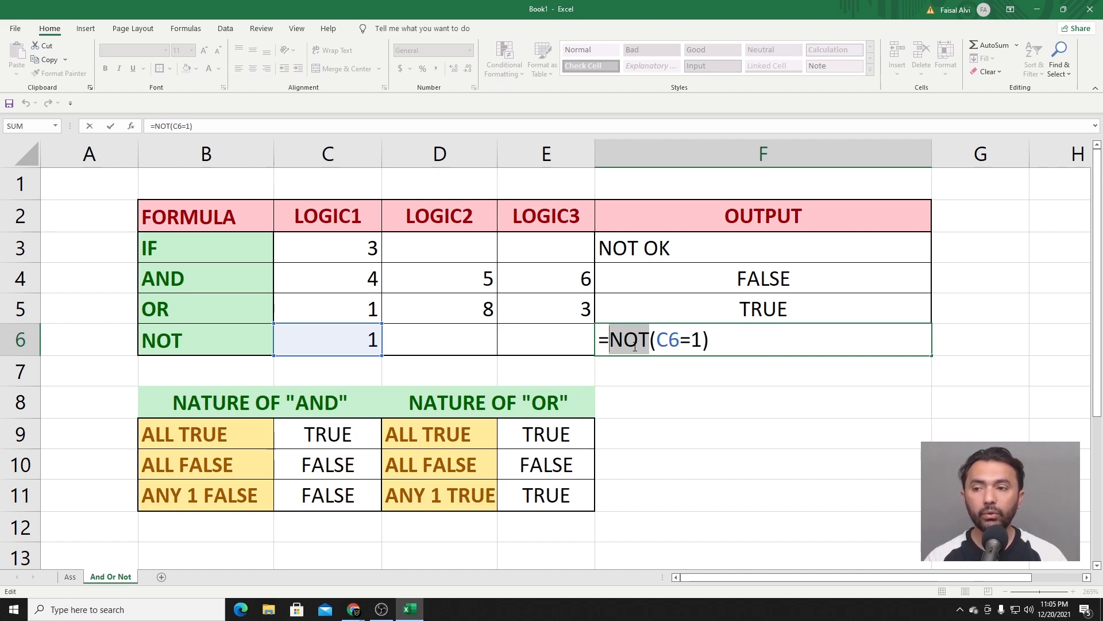
pyautogui.click(613, 343)
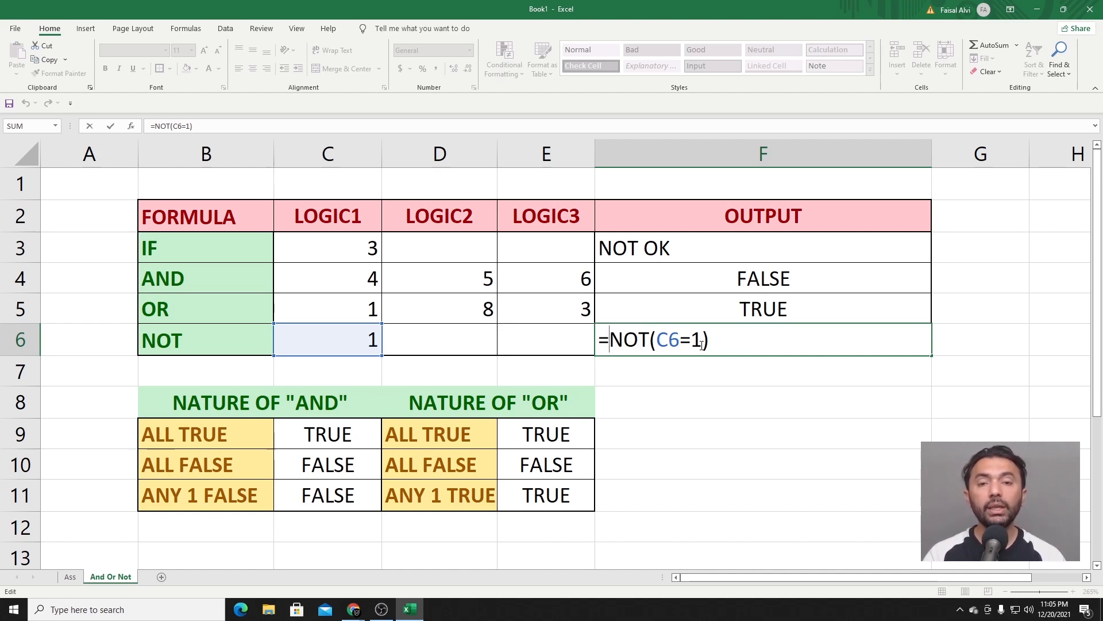
pyautogui.press('Return')
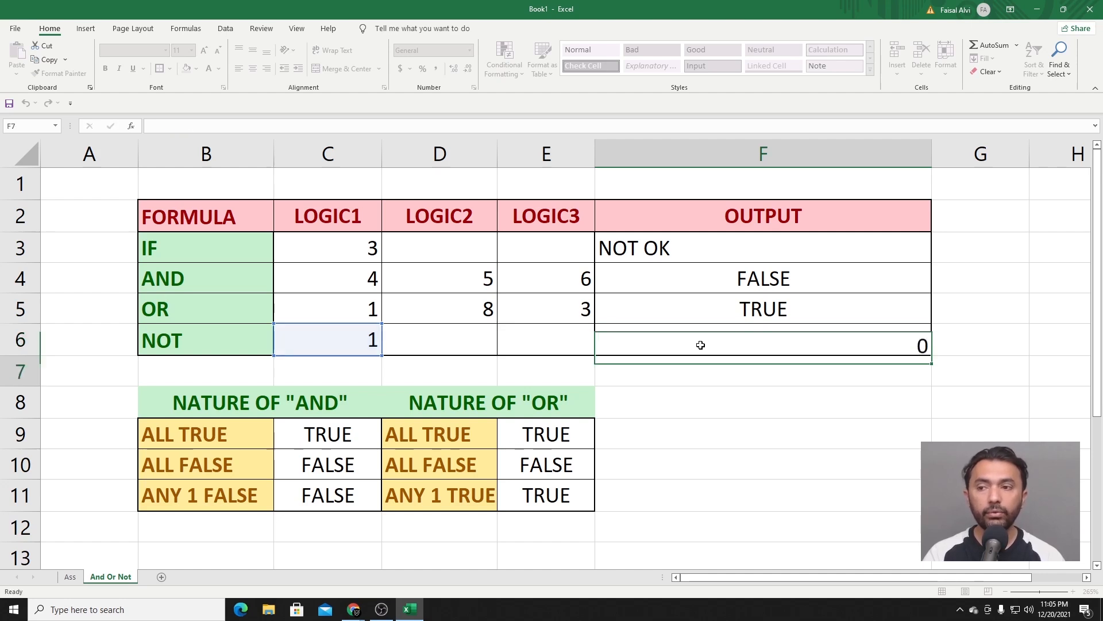
# Step: Set the NOT row's LOGIC1 cell C6 to 8 and inspect the NOT formula in F6
pyautogui.click(334, 343)
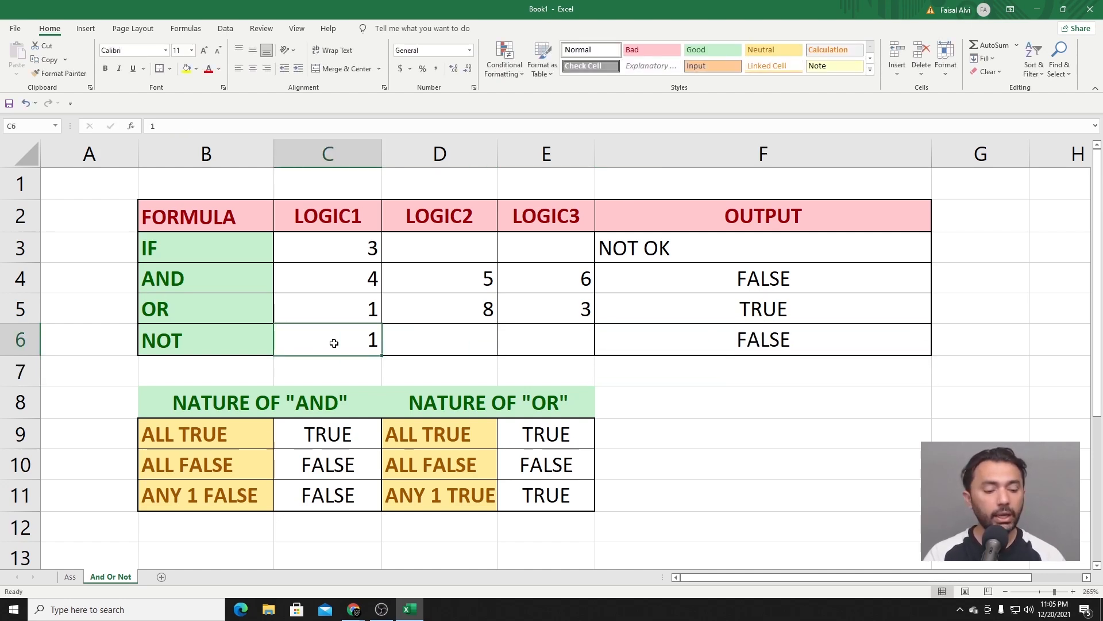
pyautogui.write('8')
pyautogui.press('Return')
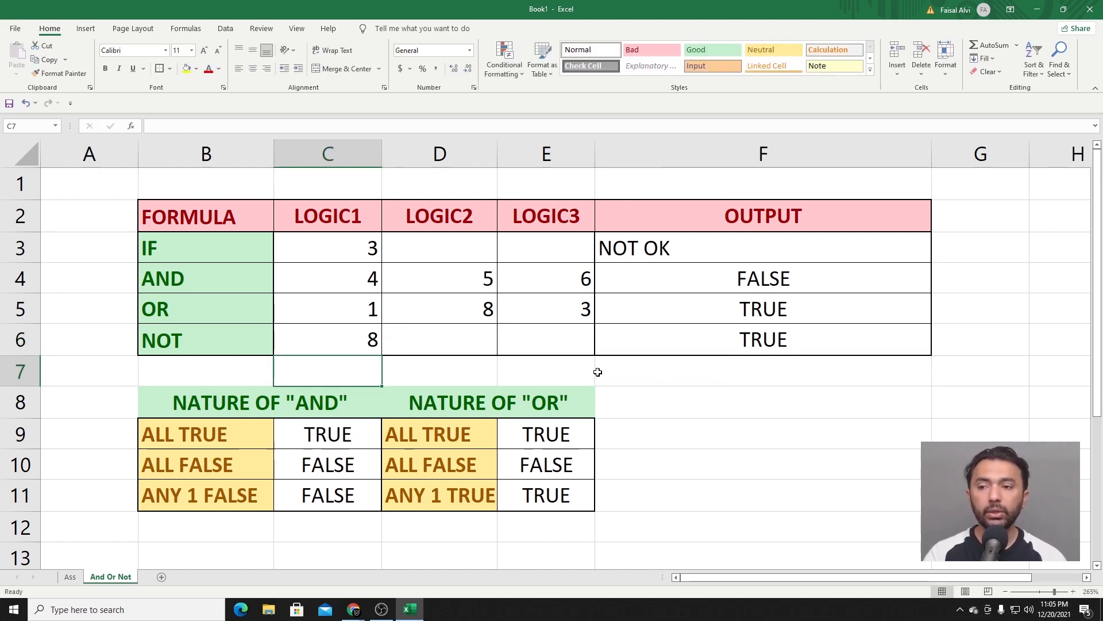
pyautogui.click(783, 345)
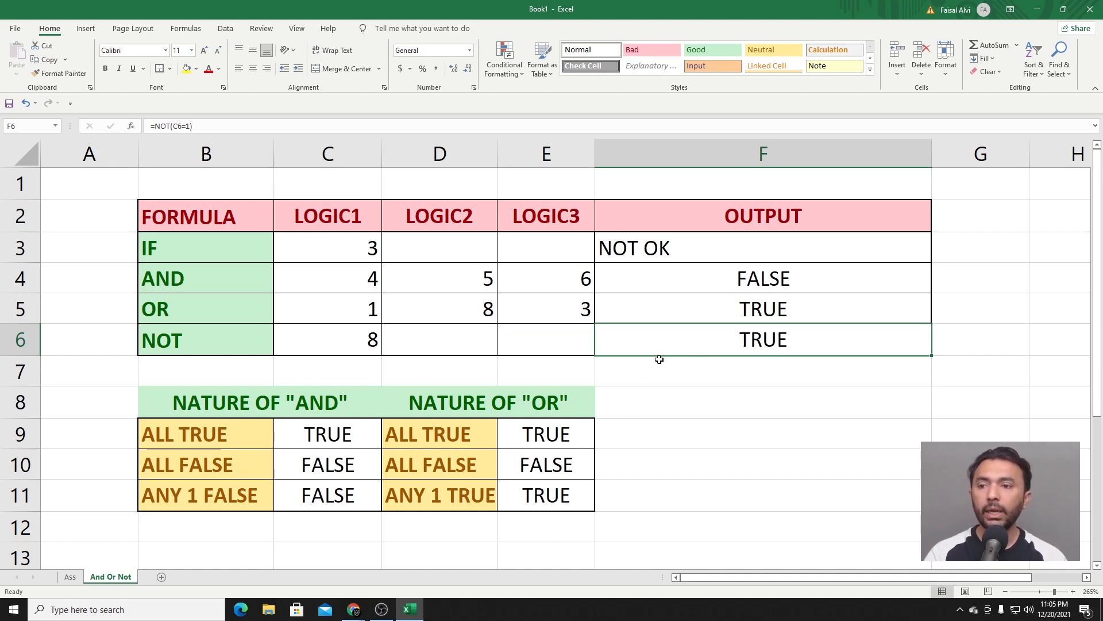
pyautogui.doubleClick(701, 345)
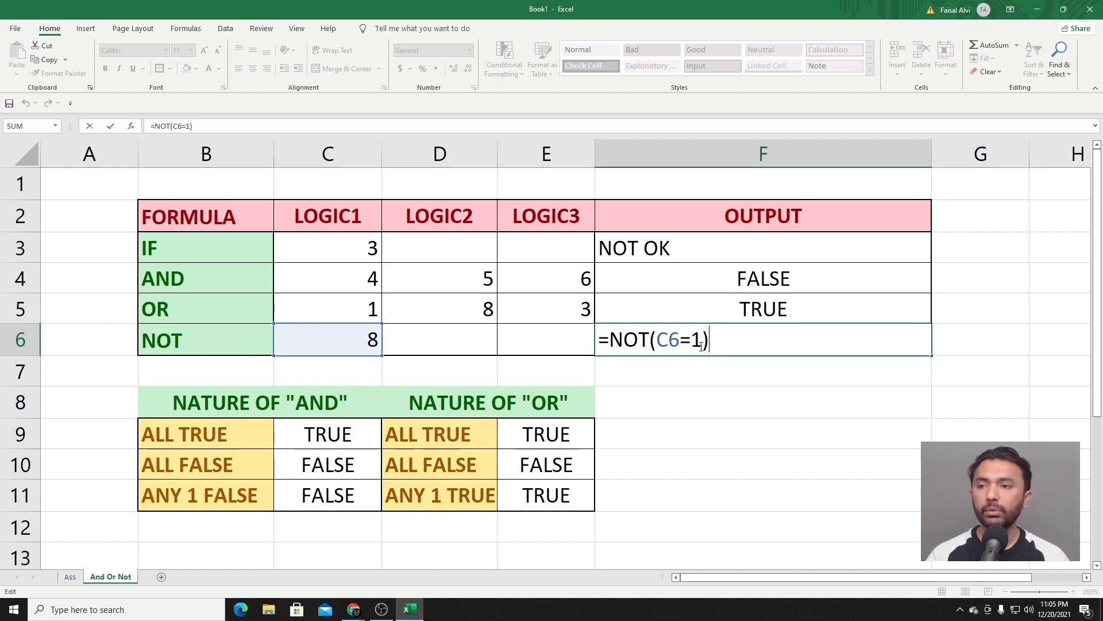
# Step: Review the C3=1 condition of the IF formula in F3 without changing it
pyautogui.click(687, 248)
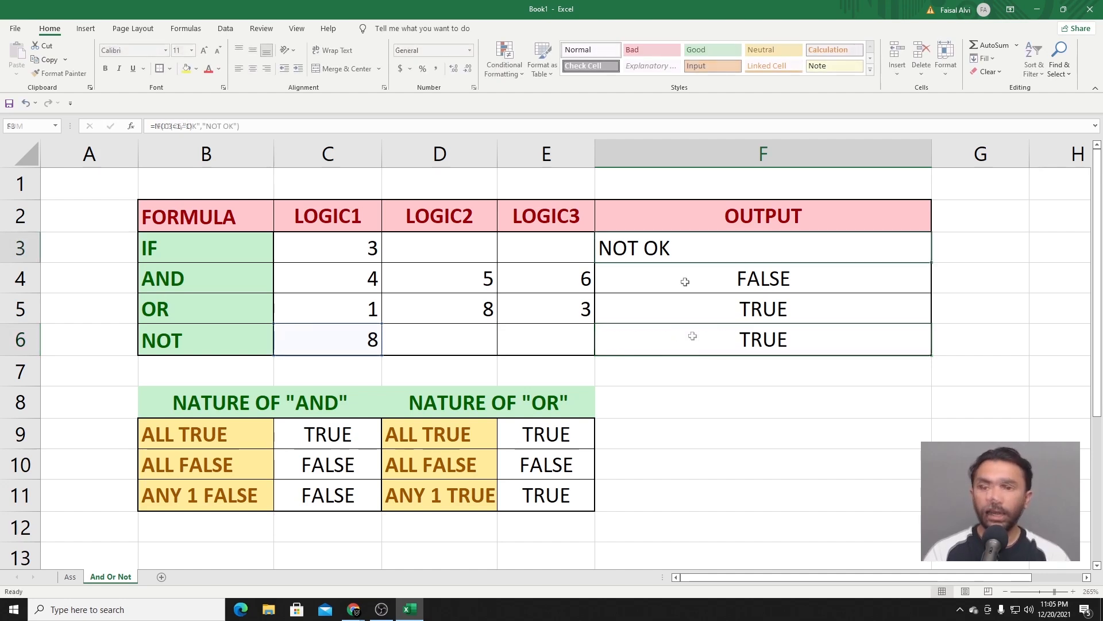
pyautogui.press('F2')
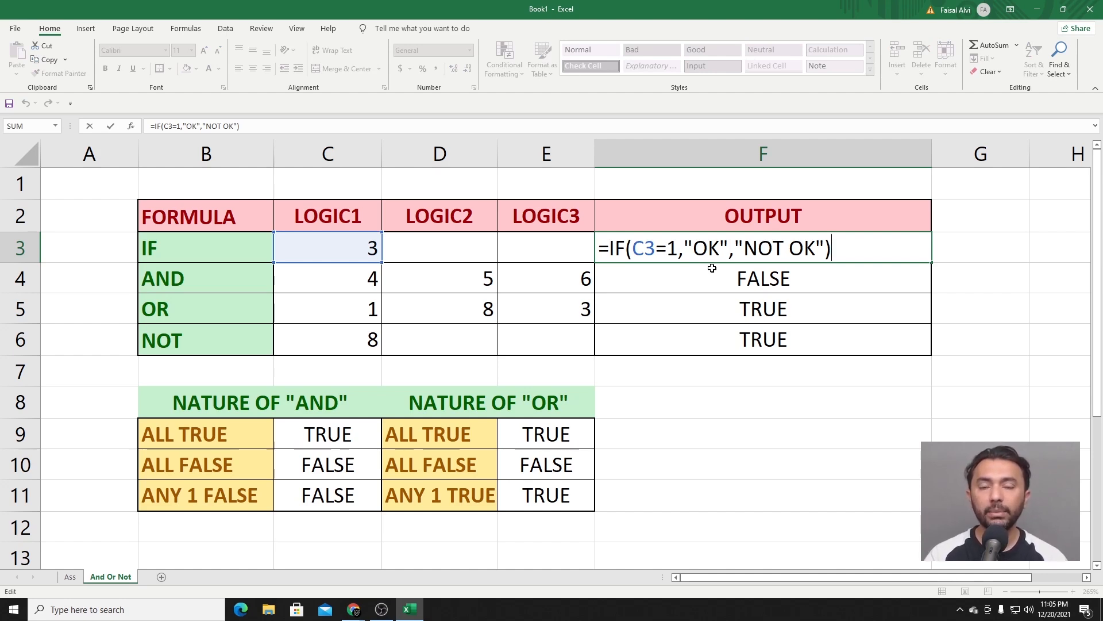
pyautogui.moveTo(680, 252); pyautogui.dragTo(632, 253)
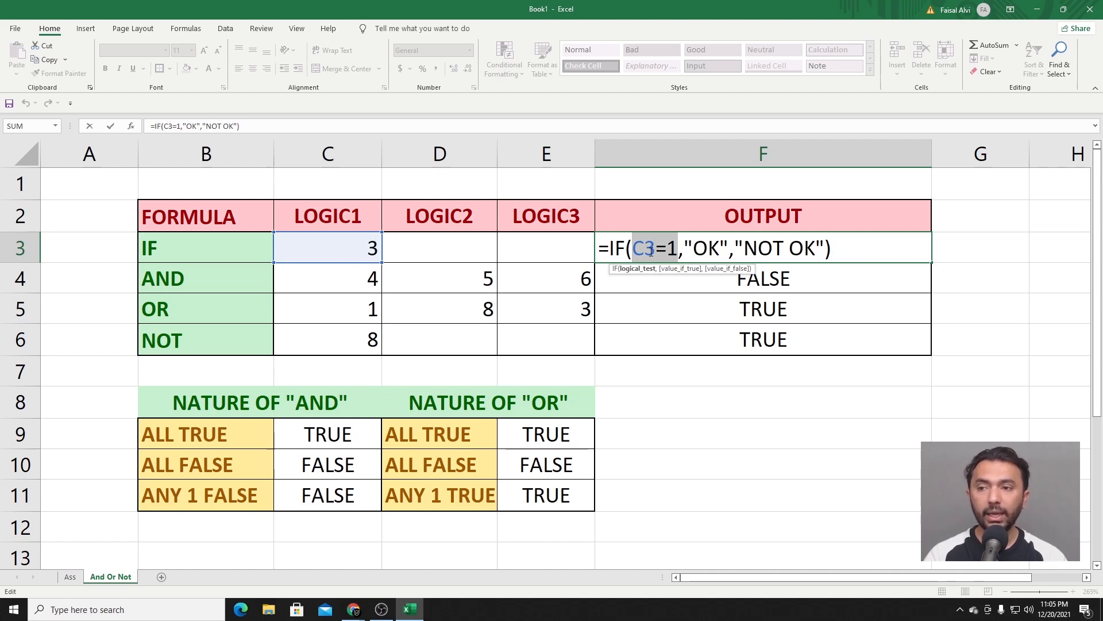
pyautogui.press('Return')
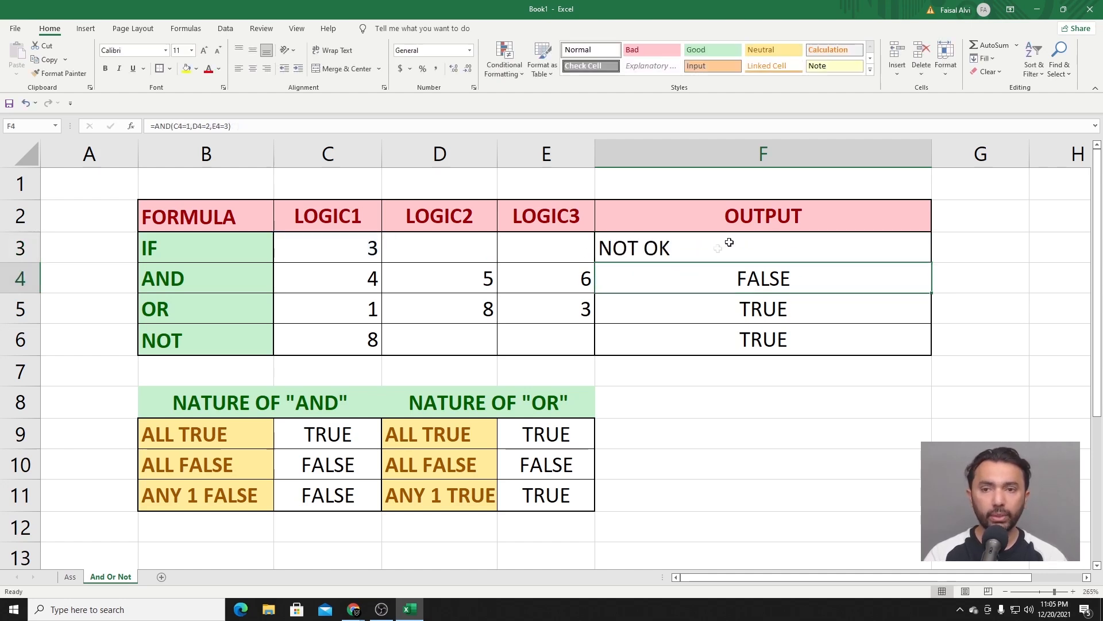
# Step: Review the "NOT OK" value-if-false argument of the IF formula in F3 without changing it
pyautogui.doubleClick(747, 246)
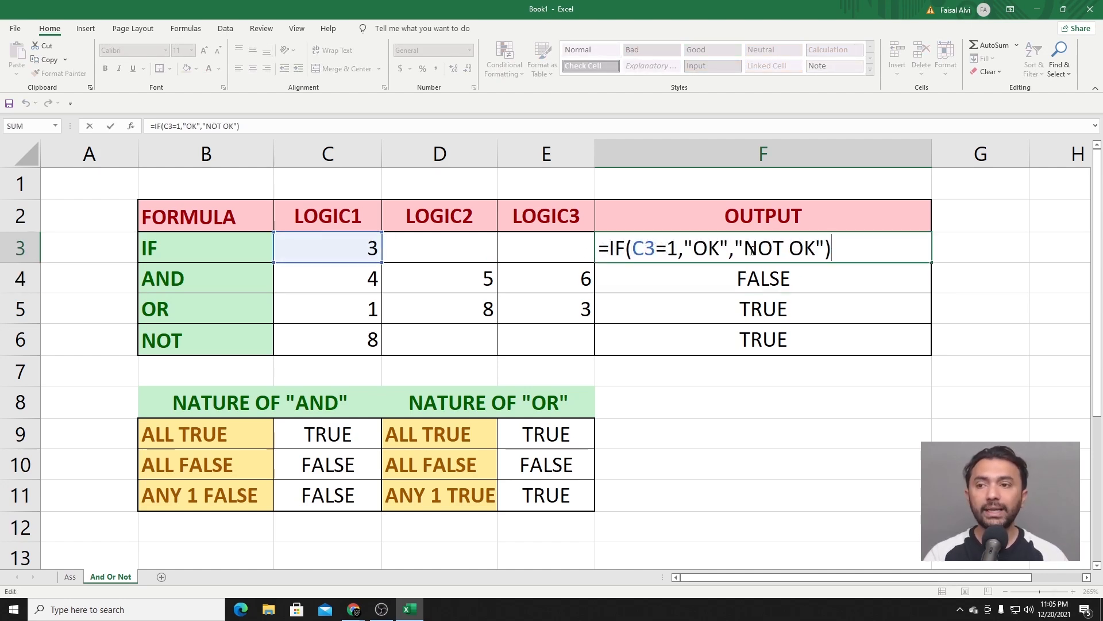
pyautogui.moveTo(735, 248); pyautogui.dragTo(826, 247)
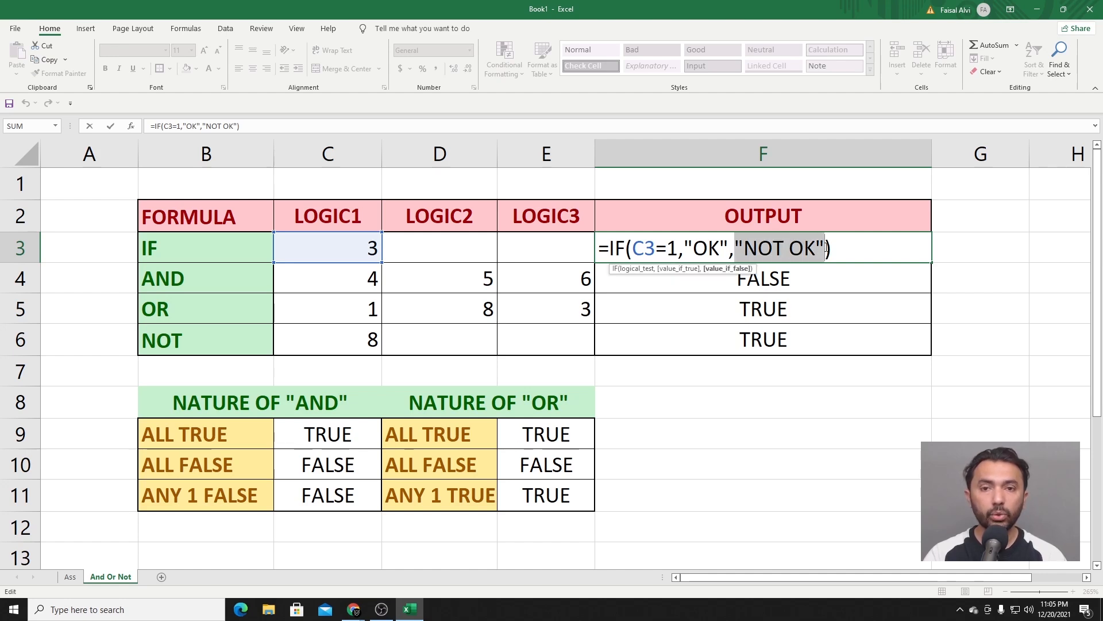
pyautogui.press('Return')
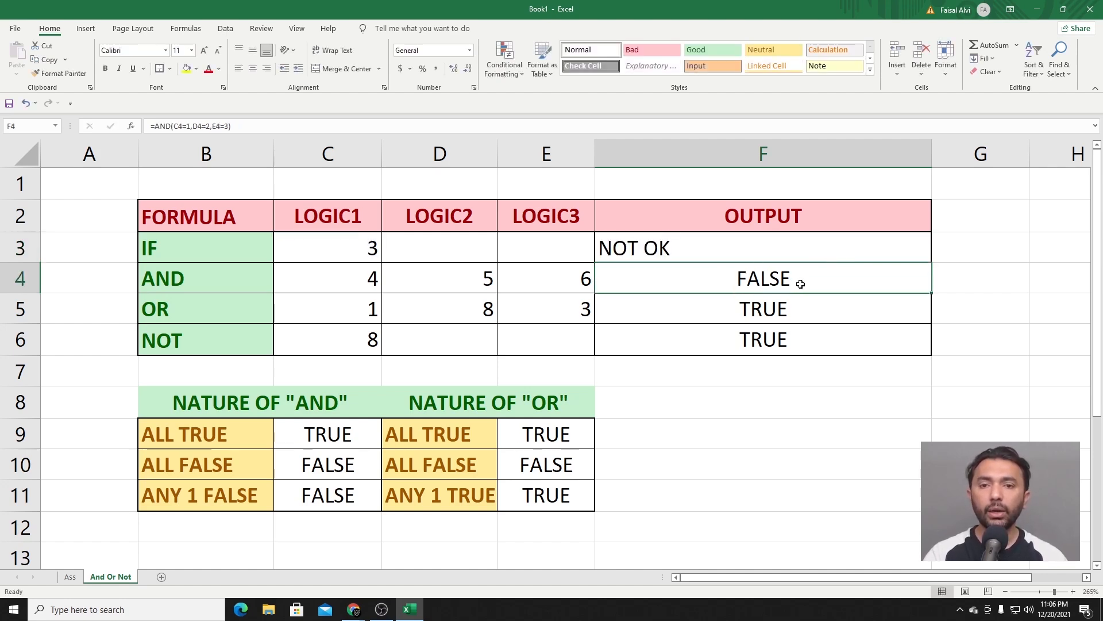
# Step: Inspect the AND, OR and NOT formulas in F4, F5 and F6 without changing them
pyautogui.doubleClick(747, 277)
pyautogui.press('Escape')
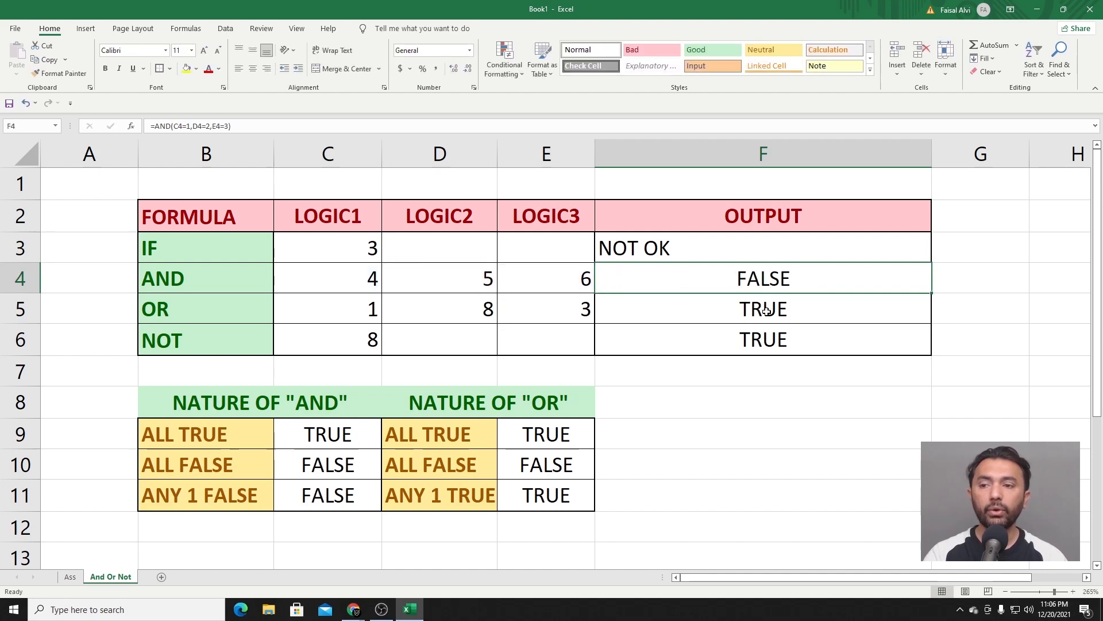
pyautogui.doubleClick(771, 310)
pyautogui.press('Escape')
pyautogui.doubleClick(785, 339)
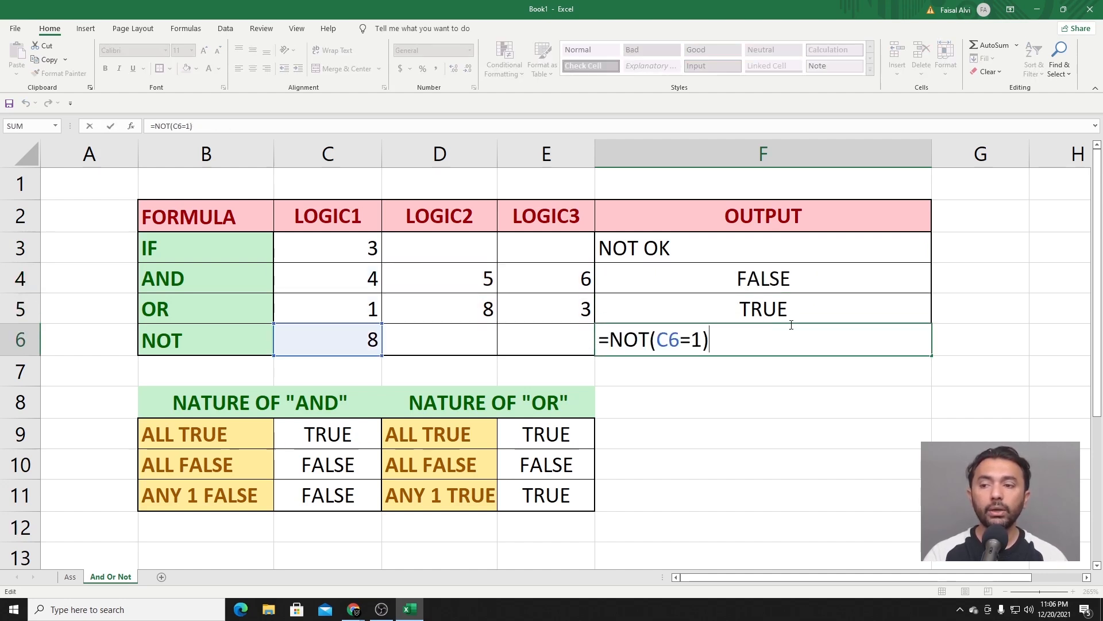
pyautogui.press('Escape')
# Step: Copy the expression AND(C4=1,D4=2,E4=3) from F4's formula without its equals sign, leaving F4 as it is
pyautogui.click(772, 280)
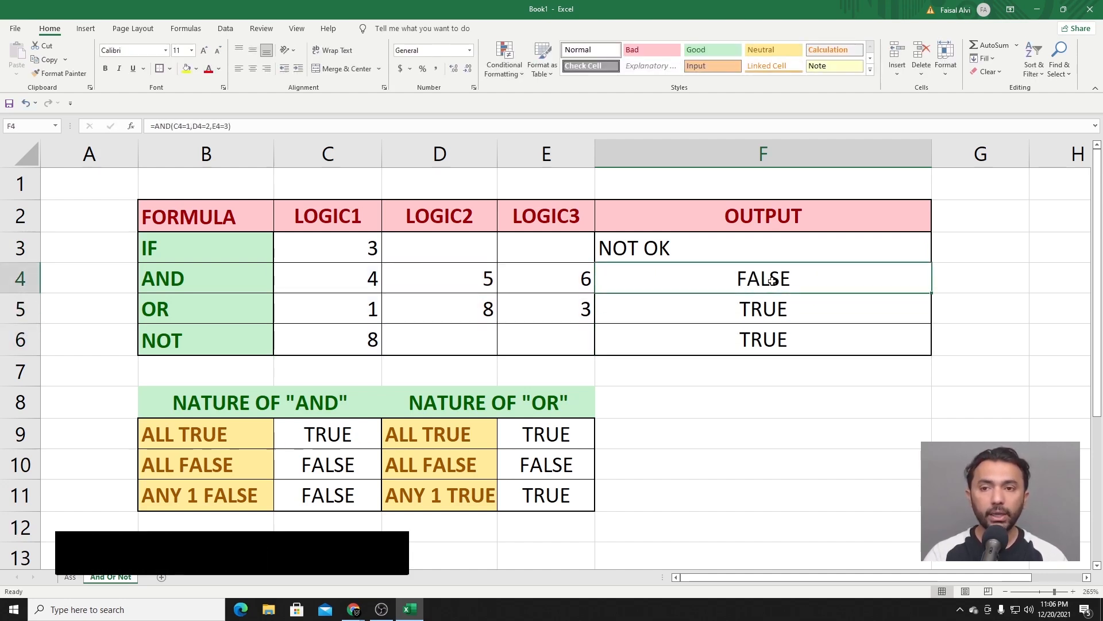
pyautogui.doubleClick(772, 280)
pyautogui.hotkey('shift', 'Home')
pyautogui.hotkey('shift', 'Right')
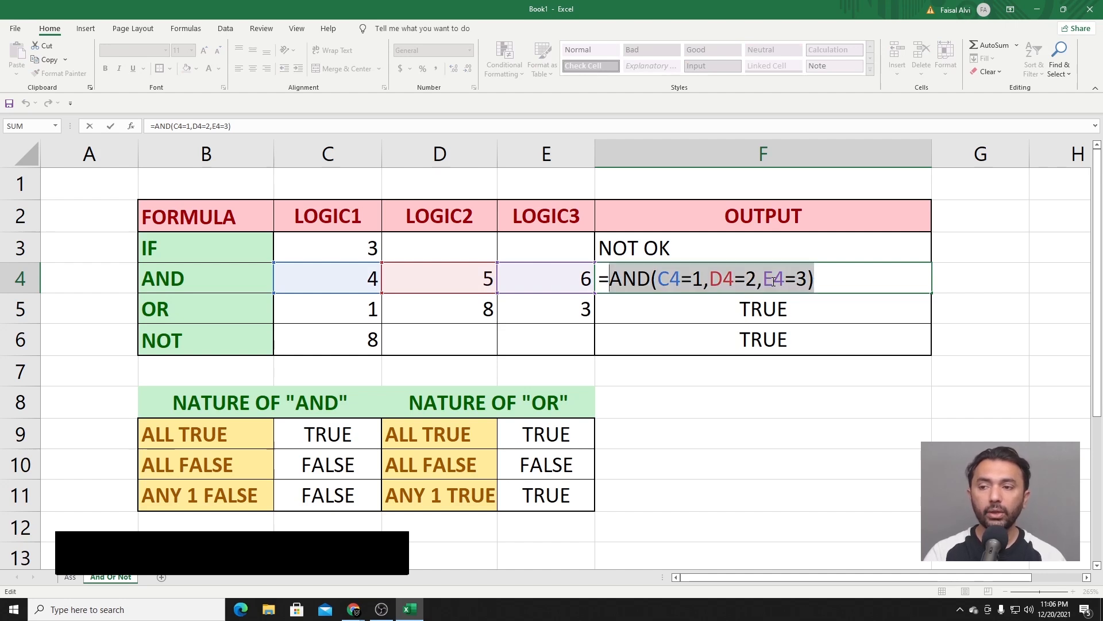
pyautogui.rightClick(785, 276)
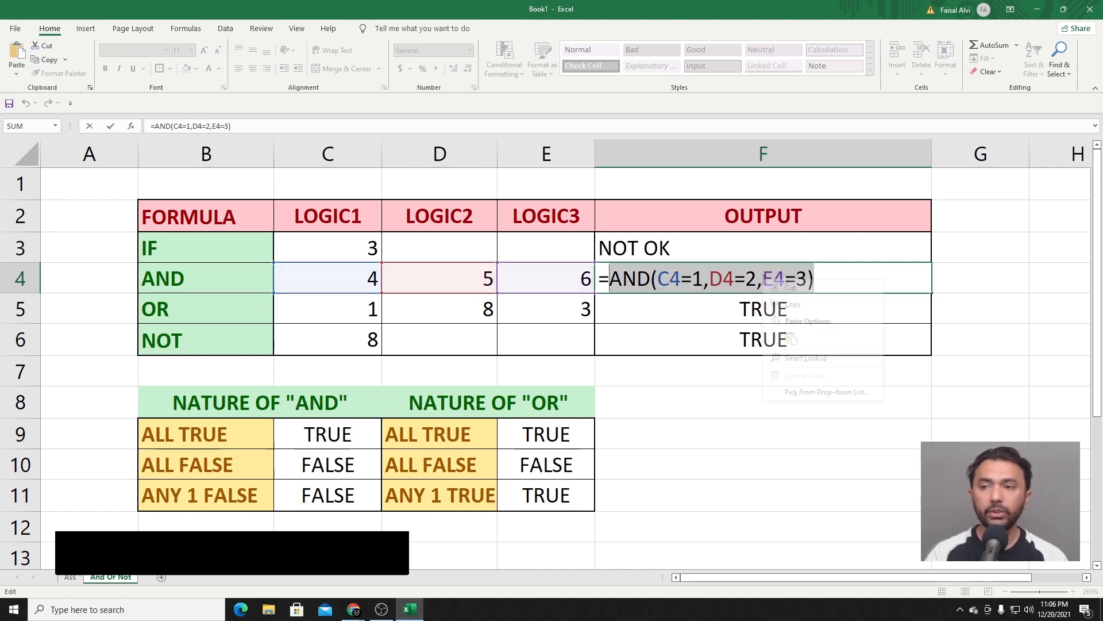
pyautogui.click(812, 299)
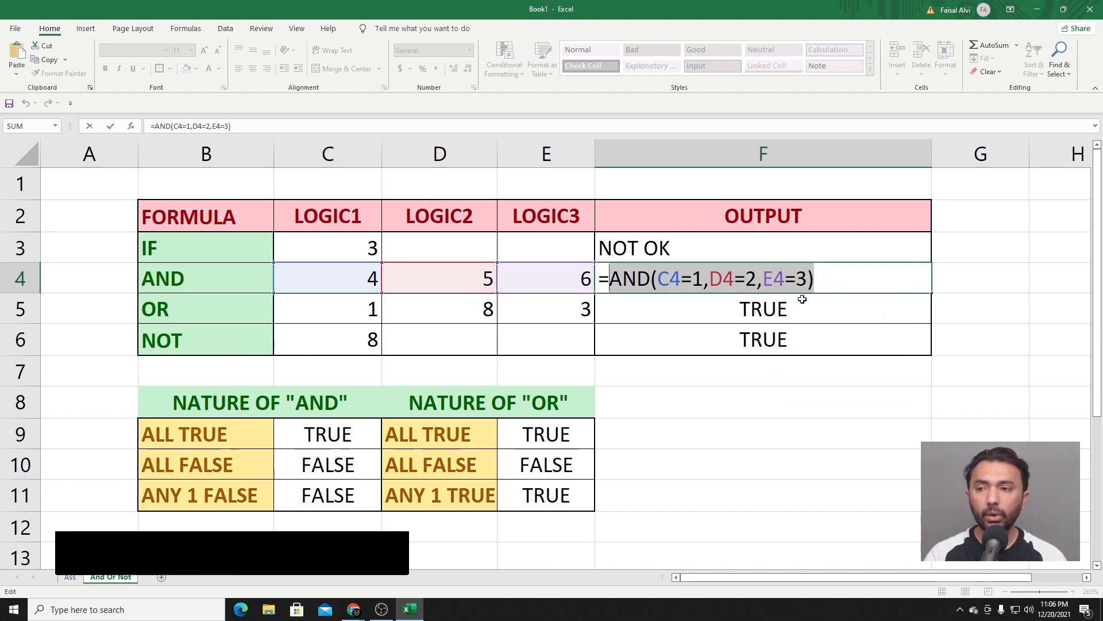
pyautogui.press('Escape')
# Step: Replace the C3=1 condition in F3's IF formula with the copied AND(C4=1,D4=2,E4=3), and review its condition and "NOT OK" argument
pyautogui.click(671, 250)
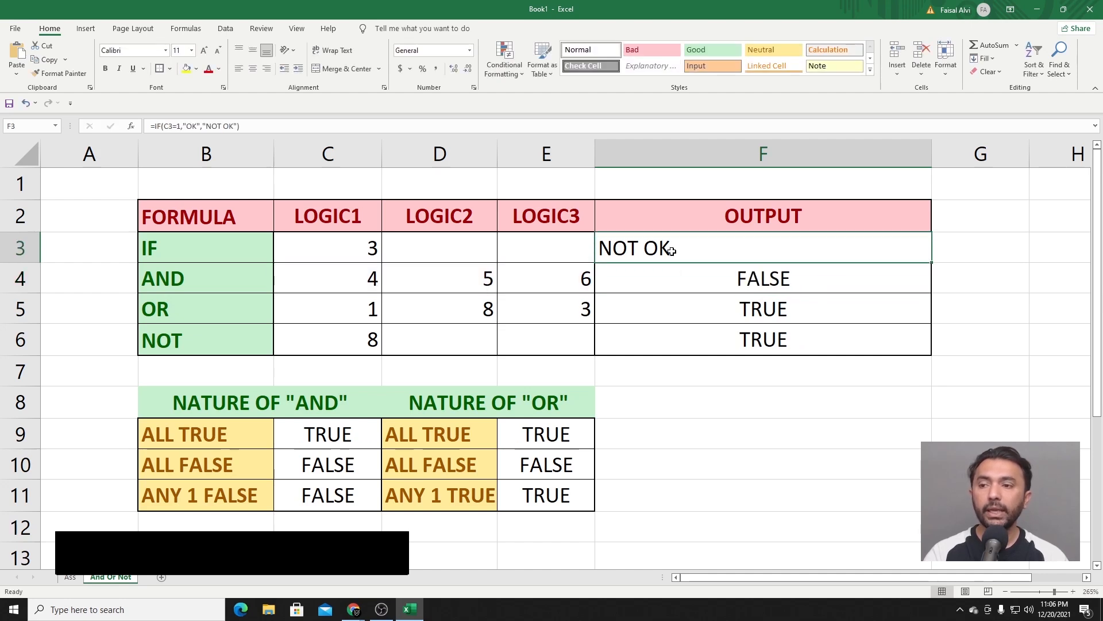
pyautogui.doubleClick(672, 250)
pyautogui.moveTo(678, 250); pyautogui.dragTo(634, 250)
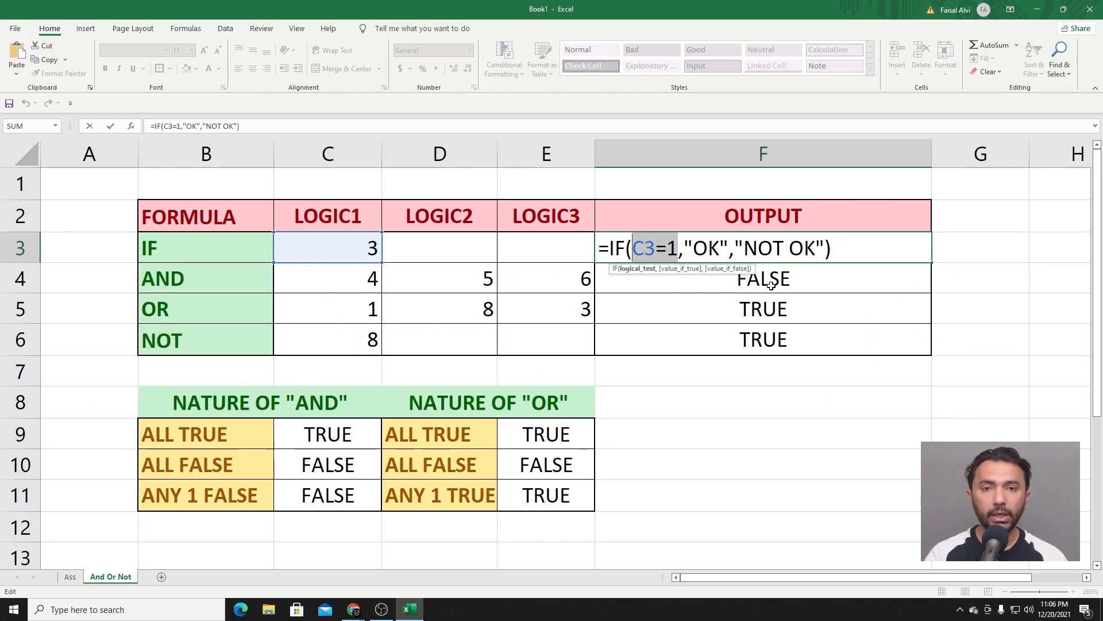
pyautogui.hotkey('ctrl', 'v')
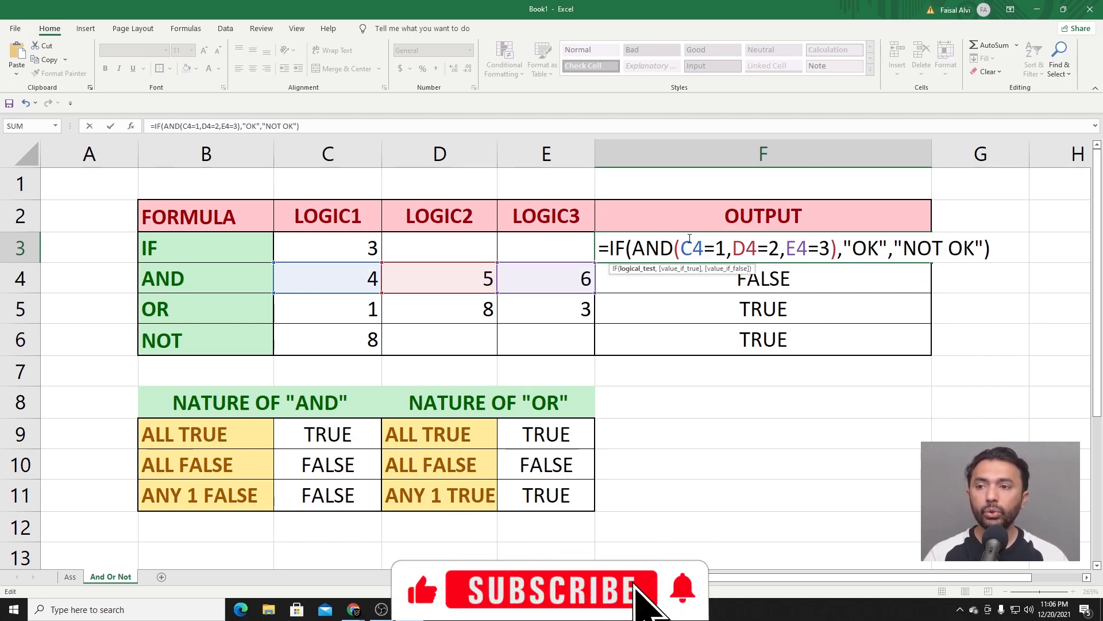
pyautogui.moveTo(633, 249); pyautogui.dragTo(837, 251)
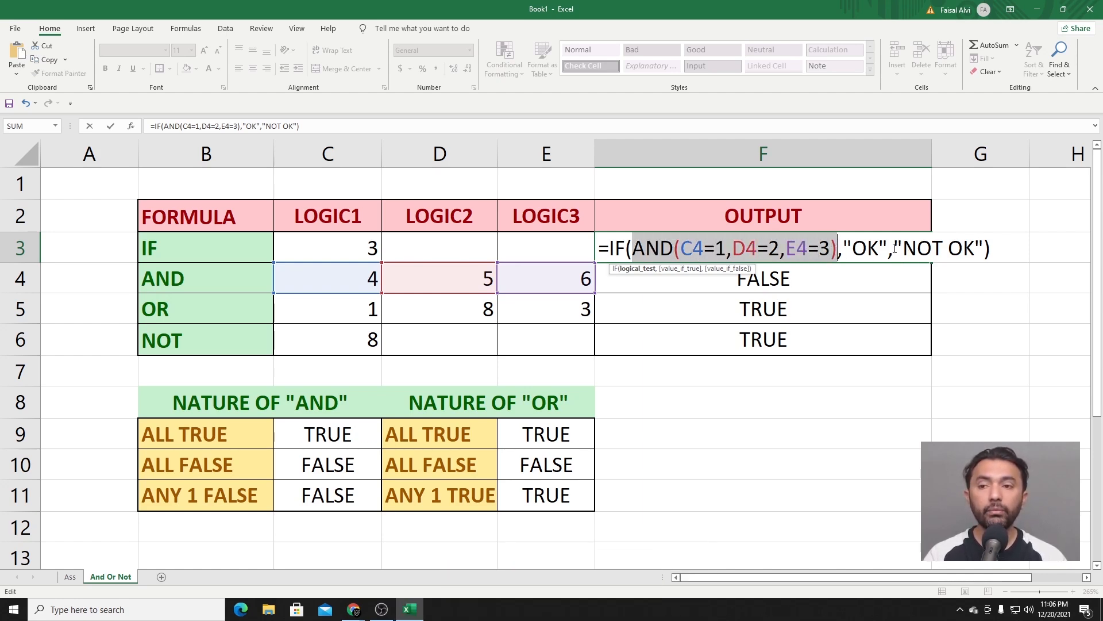
pyautogui.moveTo(894, 249); pyautogui.dragTo(985, 249)
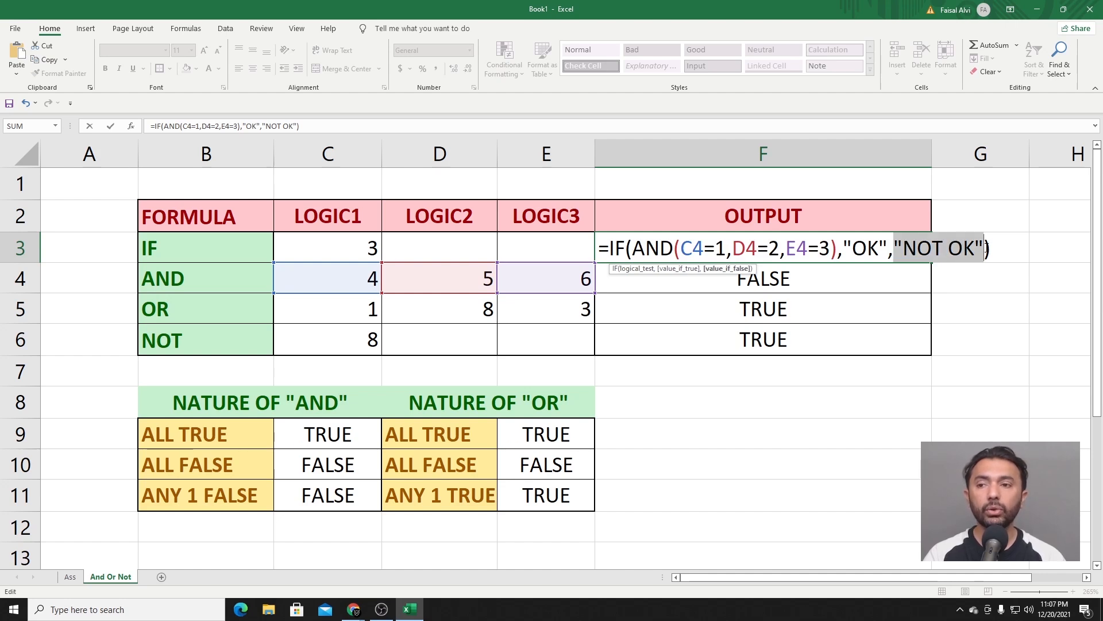
pyautogui.press('Return')
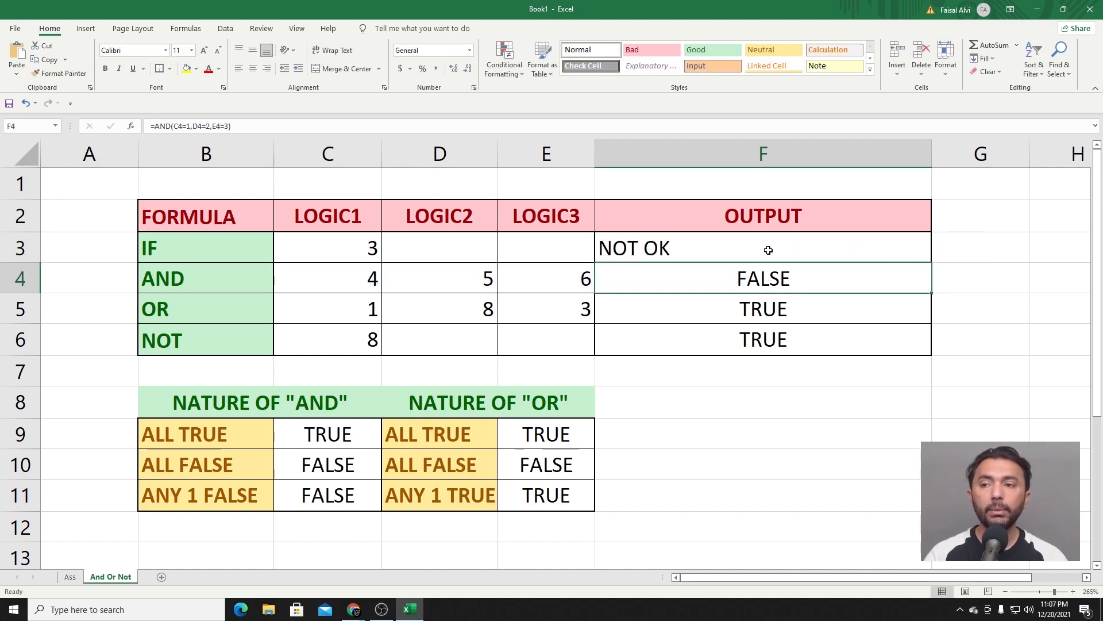
pyautogui.click(761, 248)
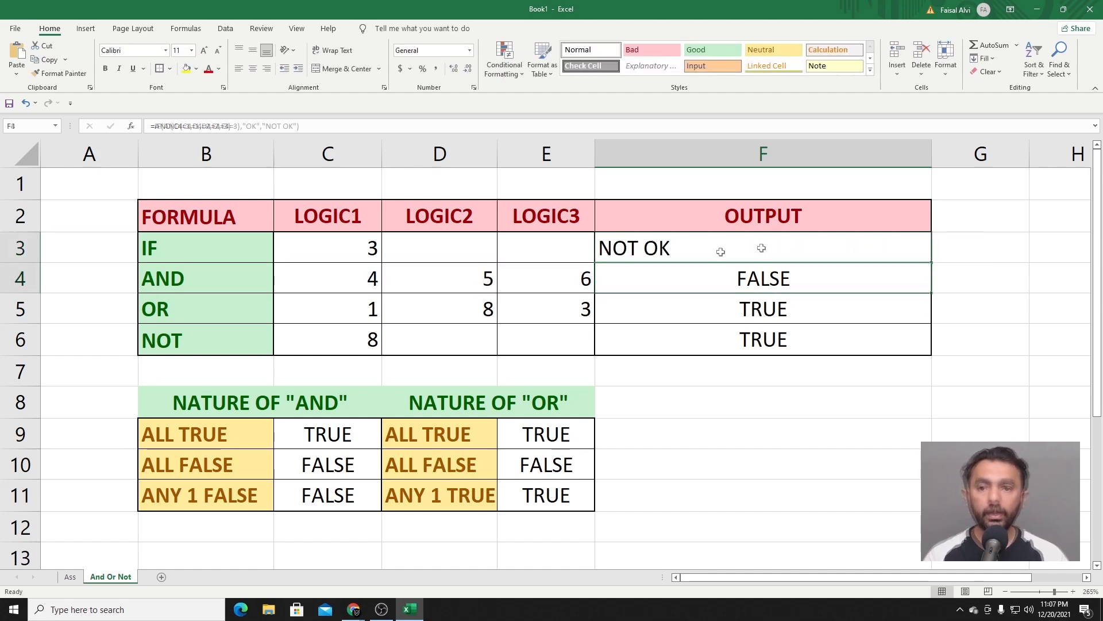
# Step: Copy the expression OR(C5=1,D5=2,E5=4) from F5's formula without its equals sign, leaving F5 as it is
pyautogui.doubleClick(740, 308)
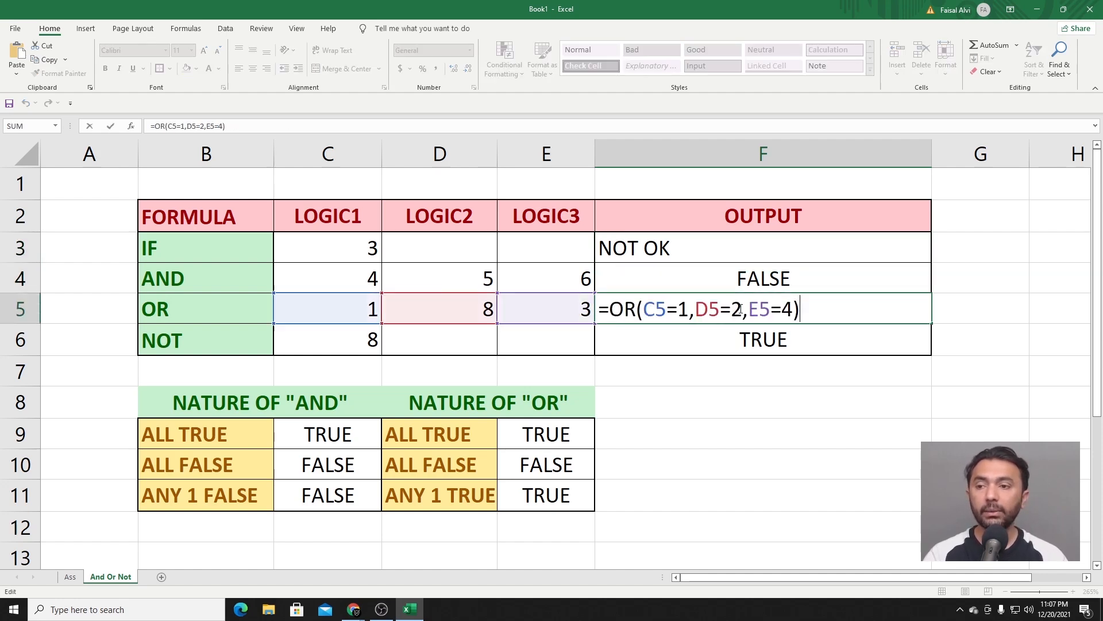
pyautogui.press('Escape')
pyautogui.doubleClick(741, 308)
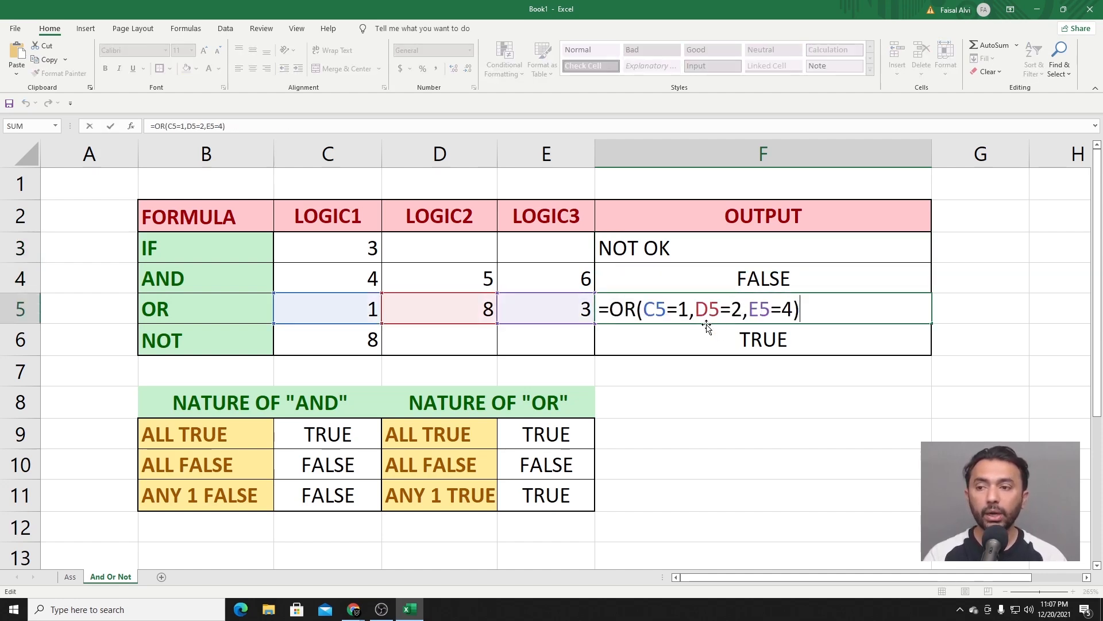
pyautogui.press('Escape')
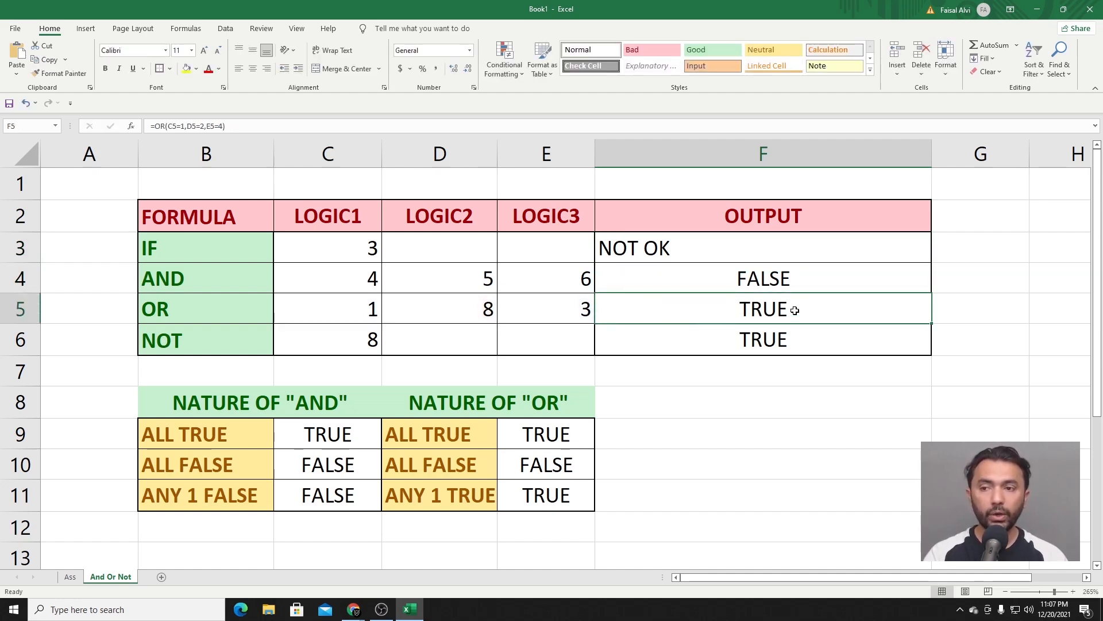
pyautogui.doubleClick(734, 309)
pyautogui.hotkey('shift', 'Home')
pyautogui.hotkey('shift', 'Right')
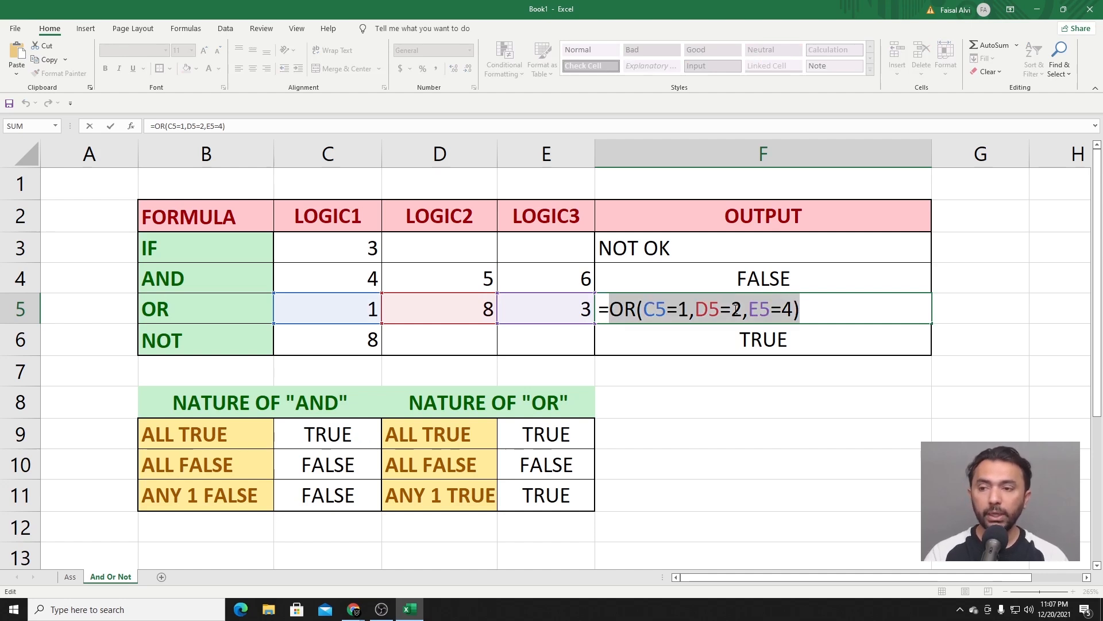
pyautogui.press('Escape')
# Step: Replace the AND condition in F3's IF formula with OR(C5=1,D5=2,E5=4), and review its "OK" argument
pyautogui.doubleClick(678, 245)
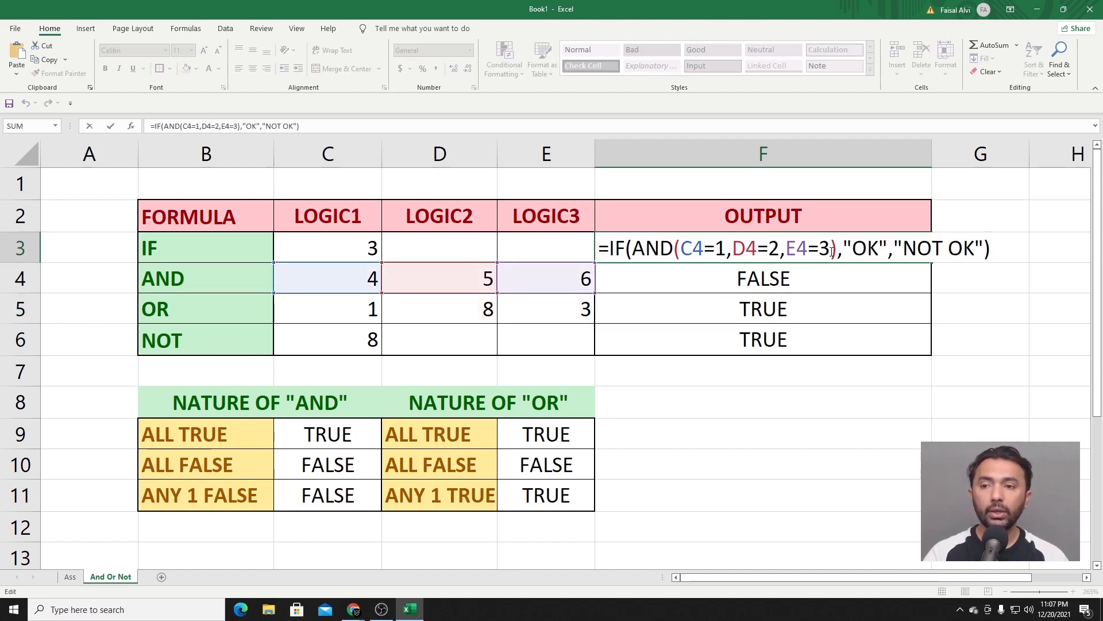
pyautogui.moveTo(838, 251); pyautogui.dragTo(634, 251)
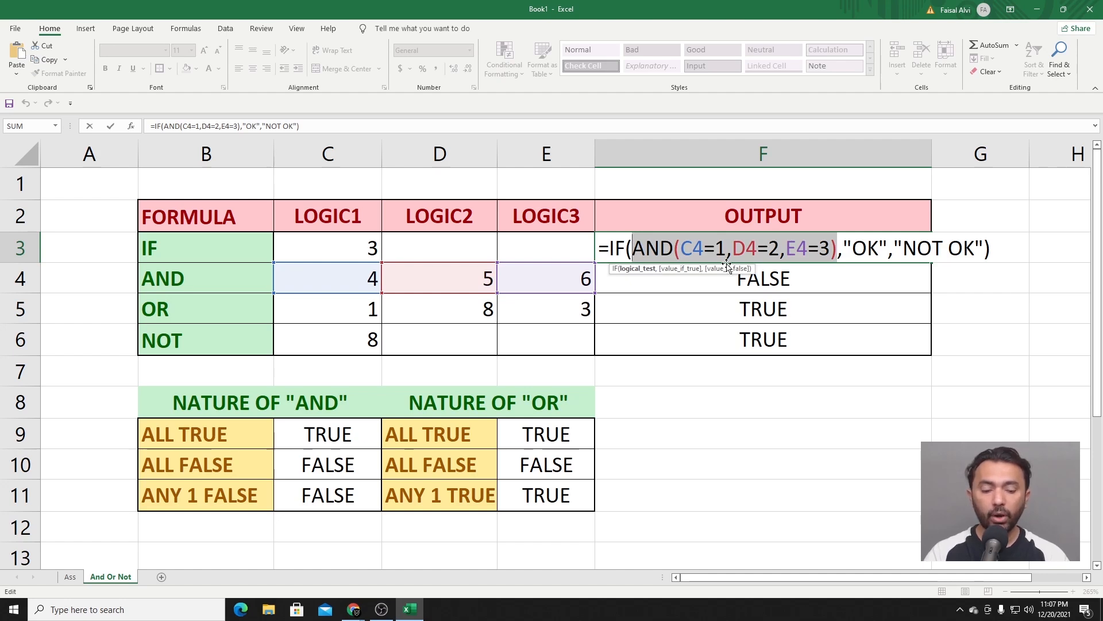
pyautogui.press('Delete')
pyautogui.write('OR(C5=1,D5=2,E5=4)')
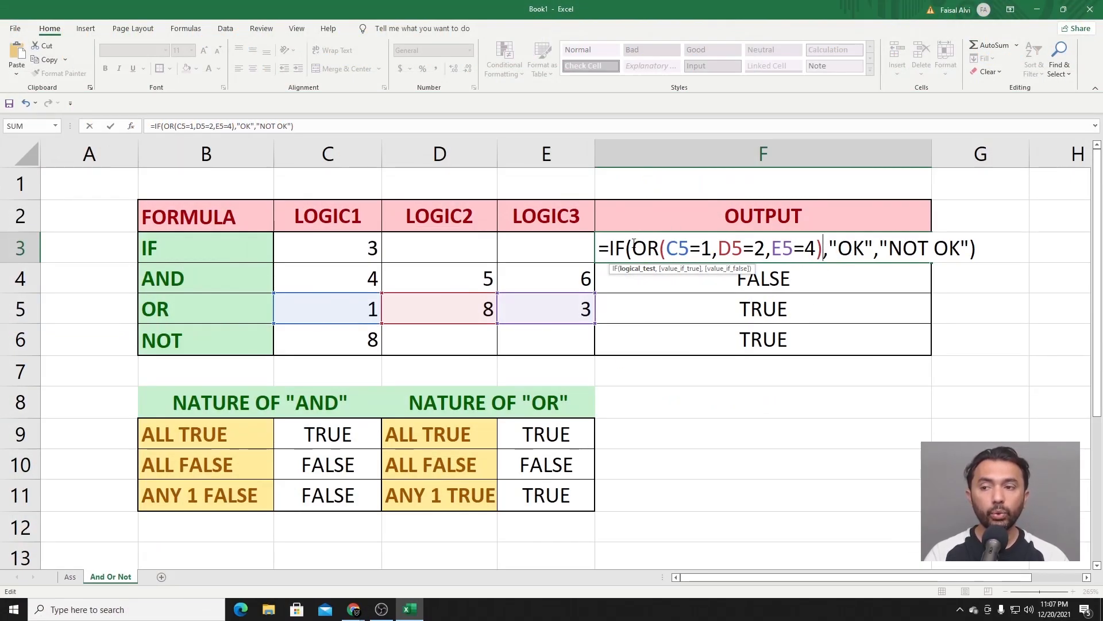
pyautogui.moveTo(632, 244); pyautogui.dragTo(874, 247)
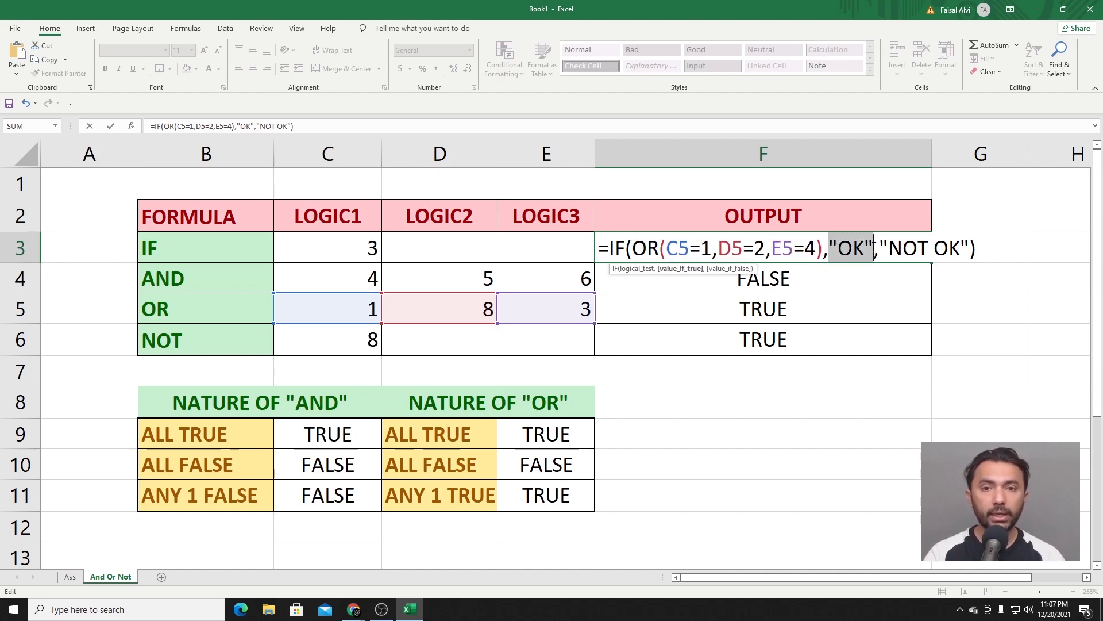
pyautogui.press('Return')
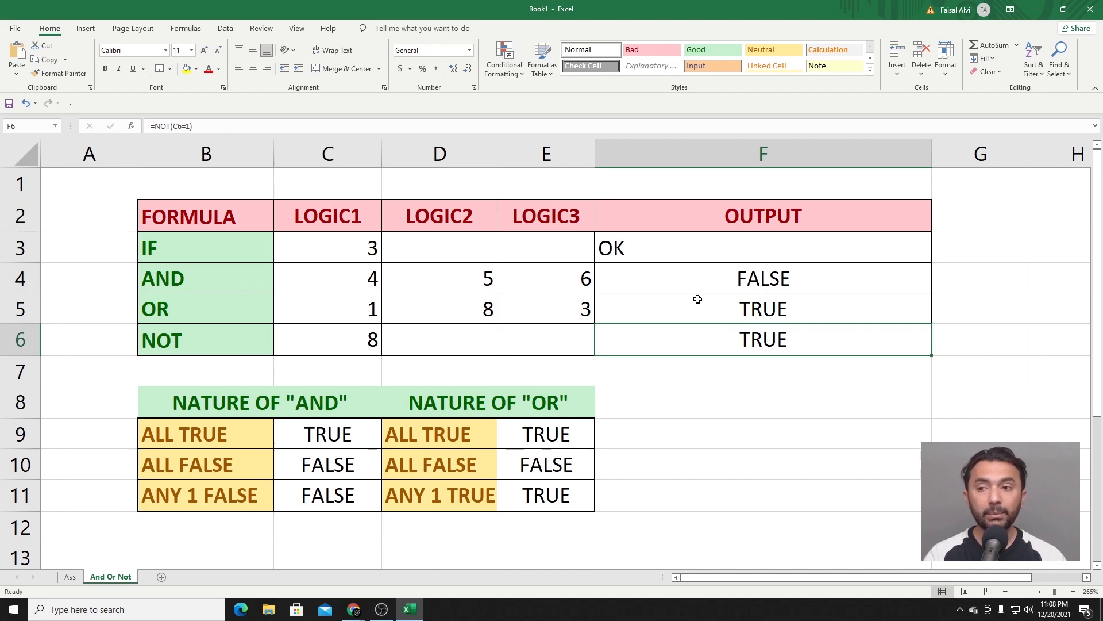
# Step: Set the NOT row's LOGIC1 cell C6 to 1 and check the NOT output in F6
pyautogui.click(348, 335)
pyautogui.click(775, 344)
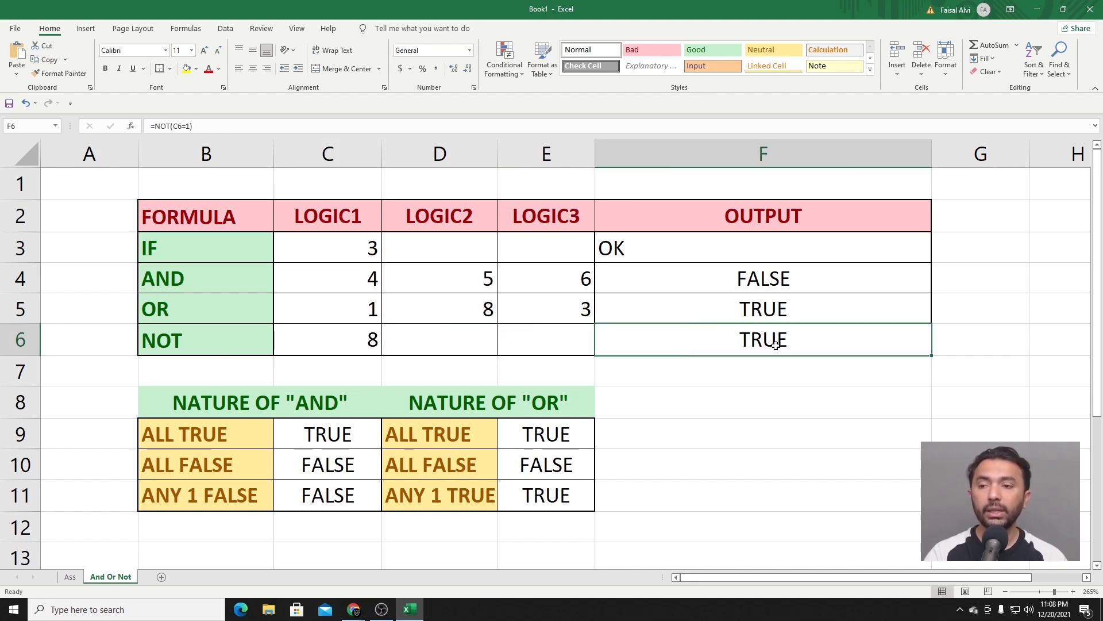
pyautogui.click(356, 339)
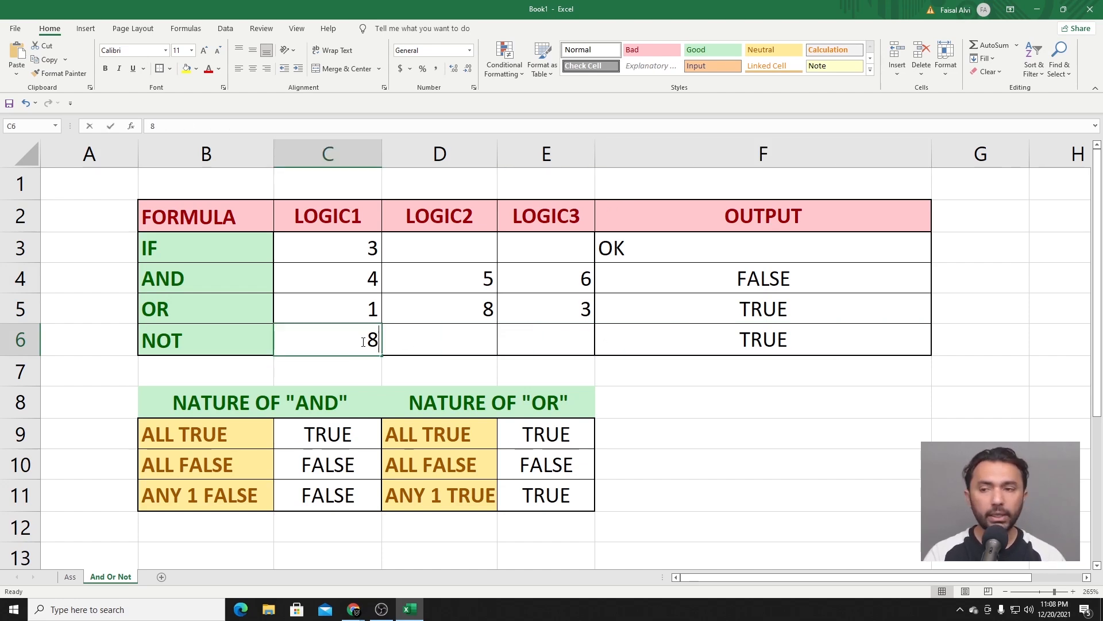
pyautogui.write('1')
pyautogui.press('Return')
pyautogui.click(771, 347)
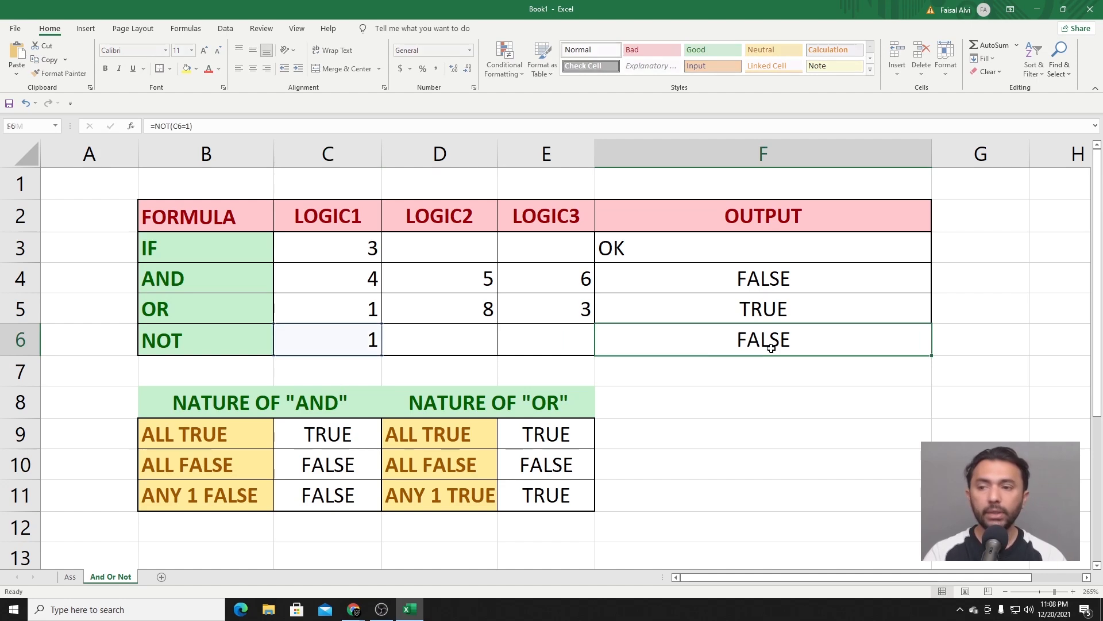
# Step: Copy the expression NOT(C6=1) from F6's formula without its equals sign, leaving F6 as it is
pyautogui.doubleClick(771, 347)
pyautogui.hotkey('shift', 'Home')
pyautogui.hotkey('shift', 'Right')
pyautogui.hotkey('ctrl', 'c')
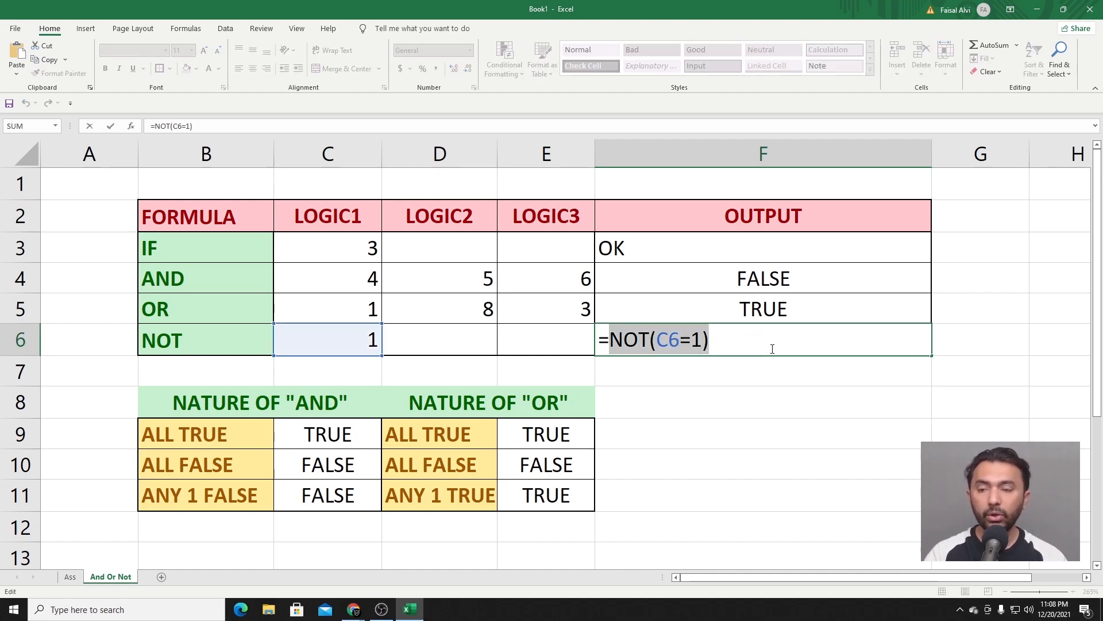
pyautogui.press('Escape')
# Step: Replace the OR condition in F3's IF formula with the copied NOT(C6=1), and review its "NOT OK" argument
pyautogui.doubleClick(734, 248)
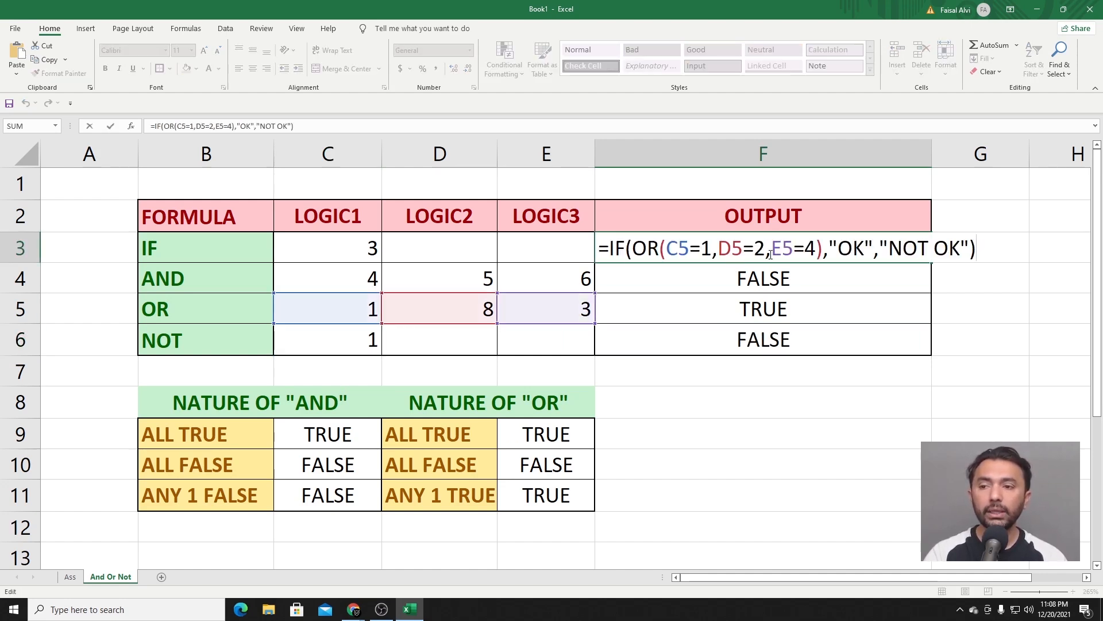
pyautogui.moveTo(821, 251); pyautogui.dragTo(632, 248)
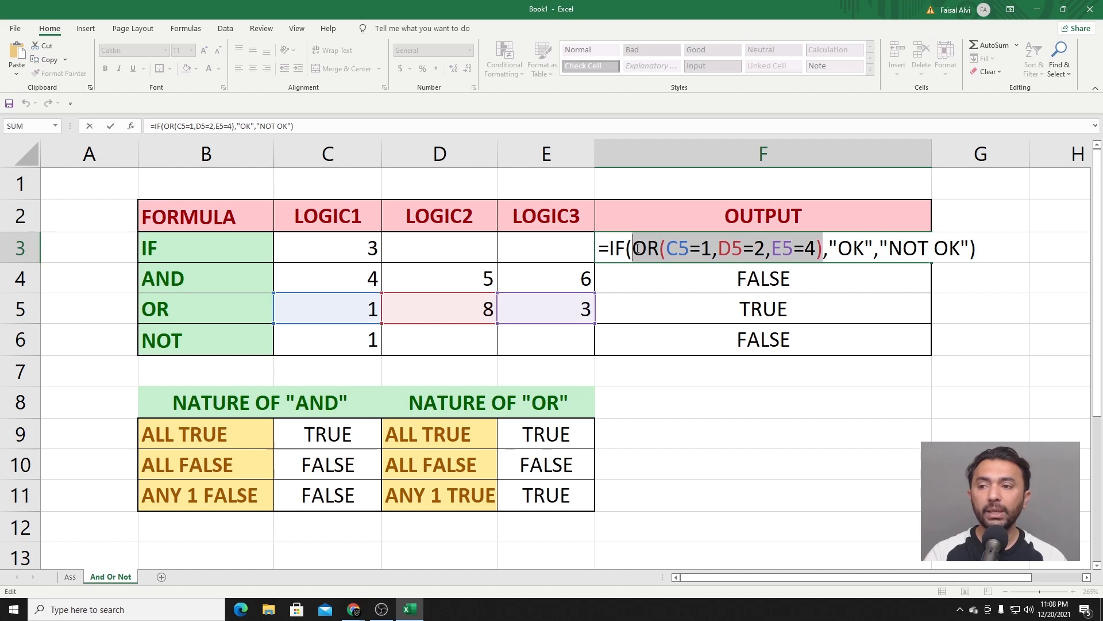
pyautogui.hotkey('ctrl', 'v')
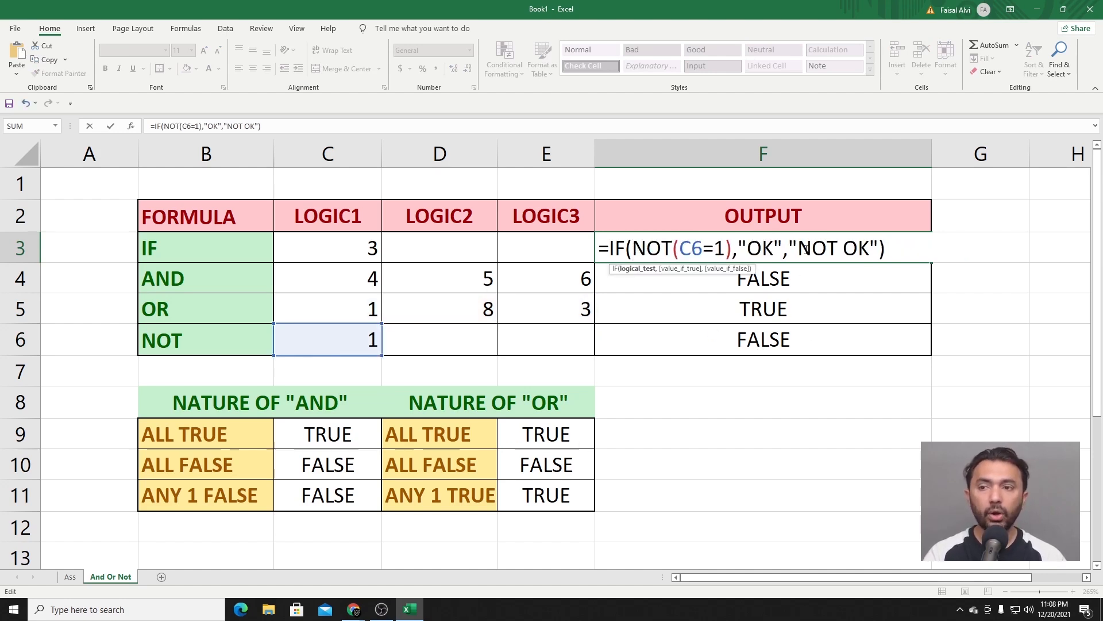
pyautogui.moveTo(792, 249); pyautogui.dragTo(879, 249)
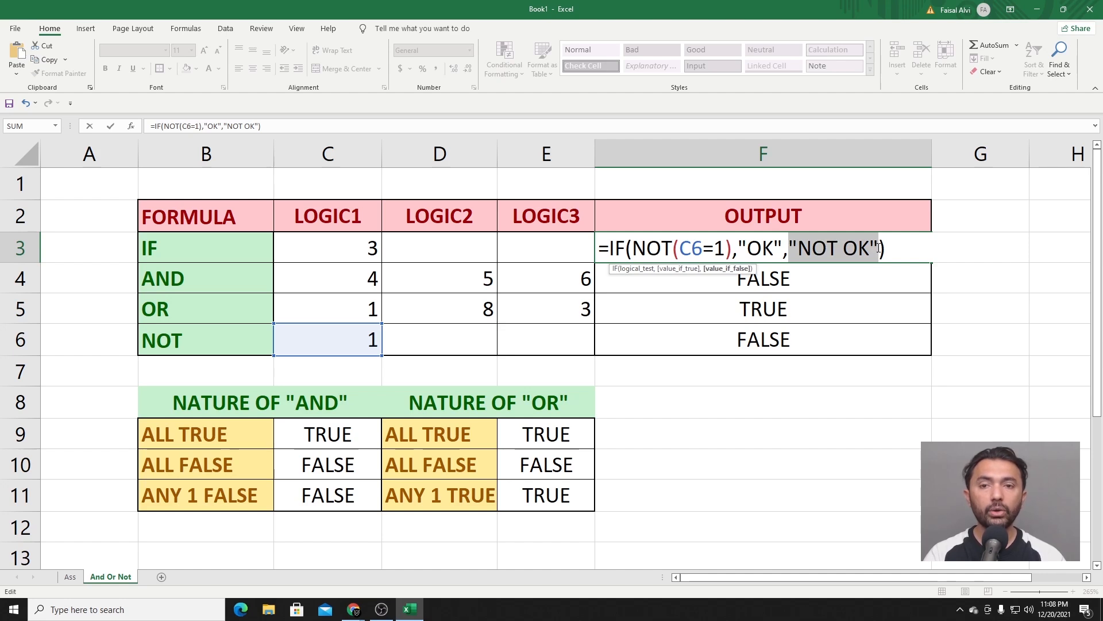
pyautogui.press('Return')
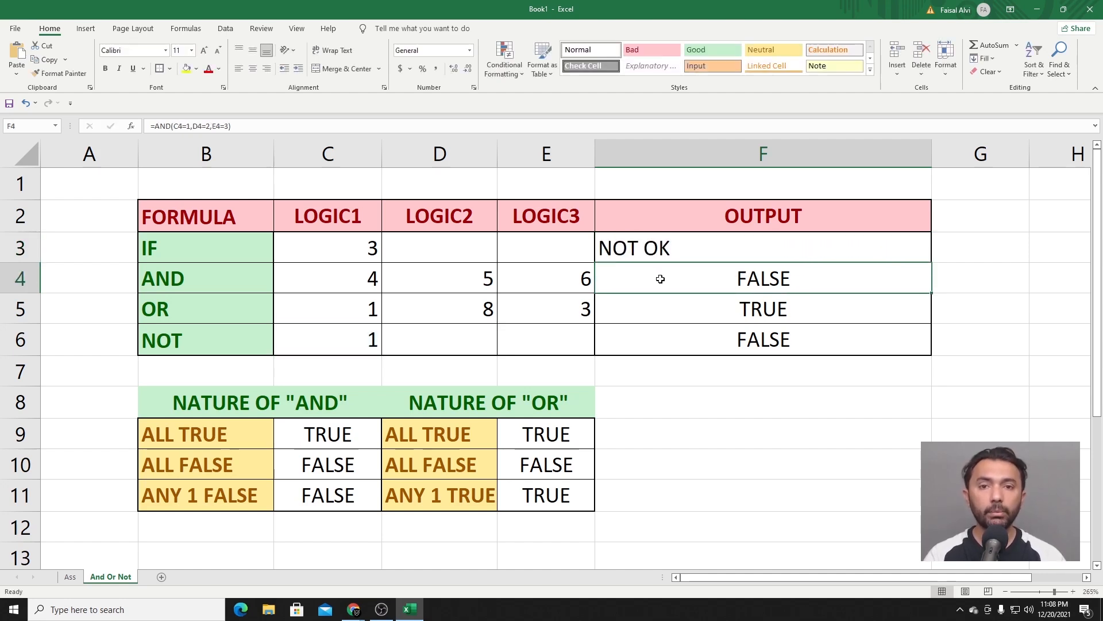